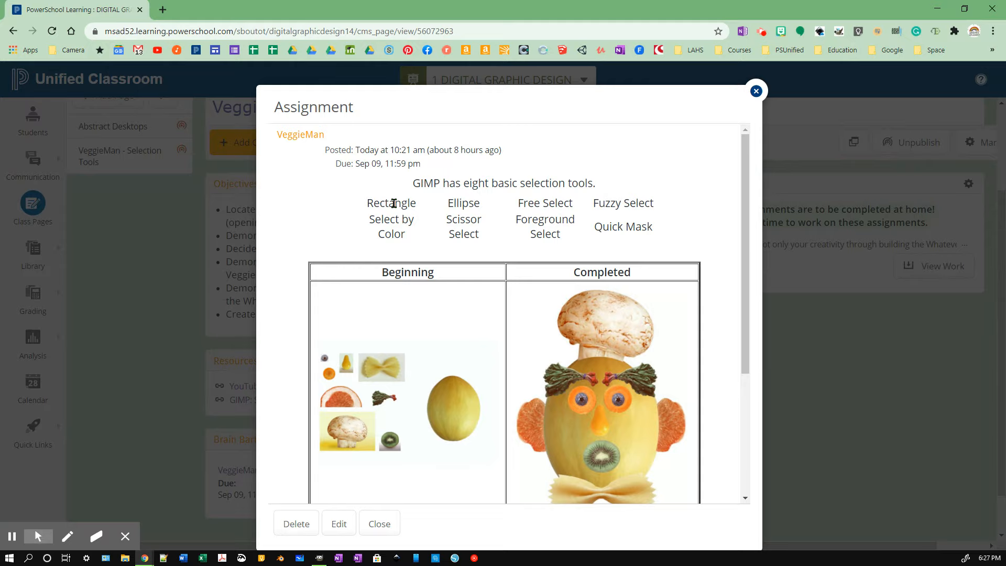
Highlight the first four selection tool names in the VeggieMan assignment, then switch to veggieman_start.xcf in GIMP.
click(380, 204)
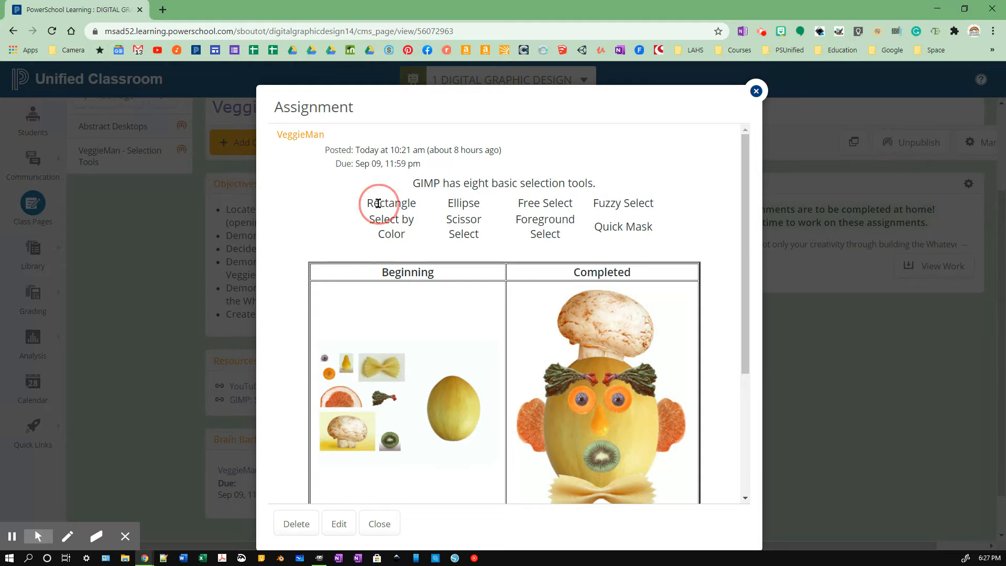
click(467, 204)
click(544, 203)
click(606, 202)
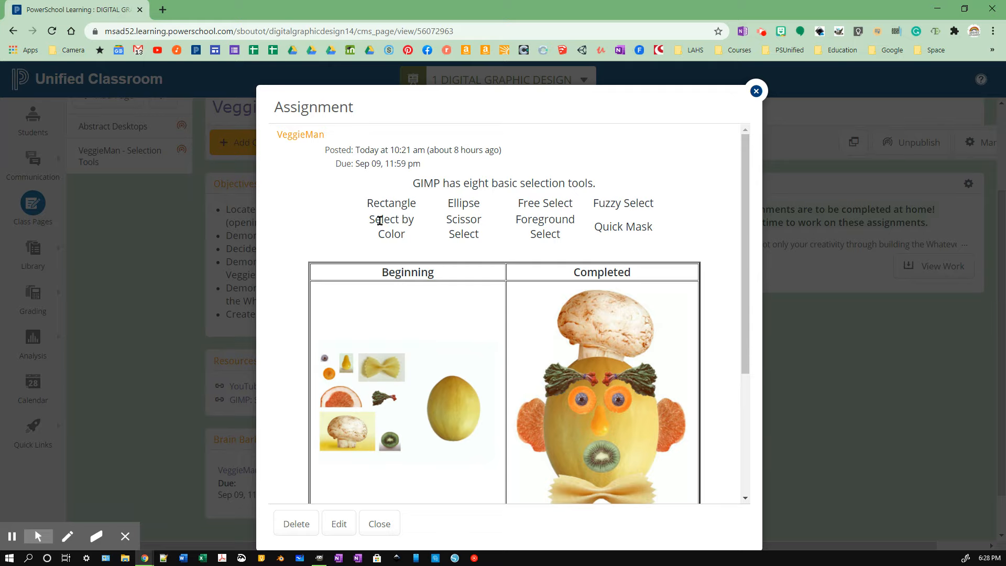
drag(368, 204, 654, 206)
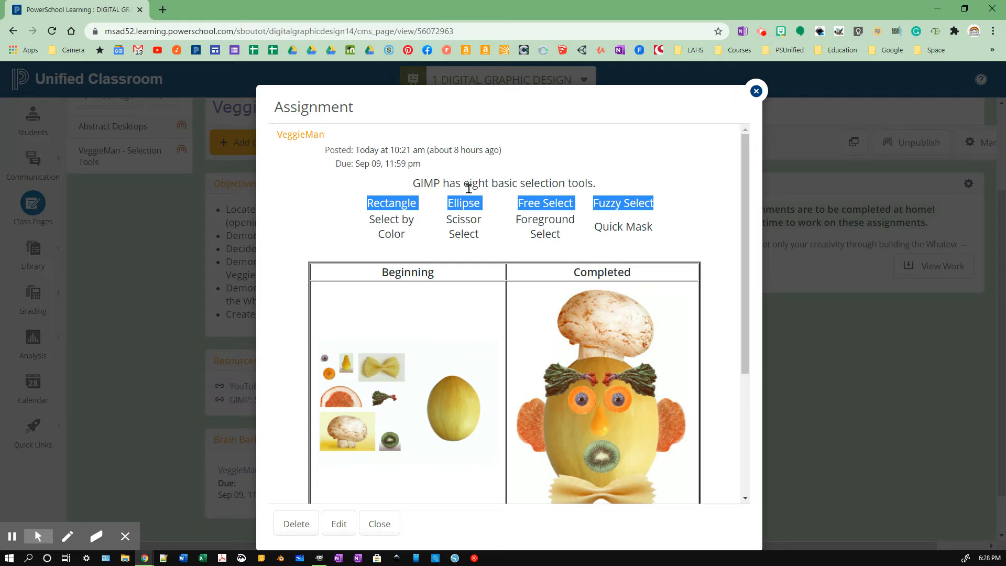
scroll(450, 322, down, 4)
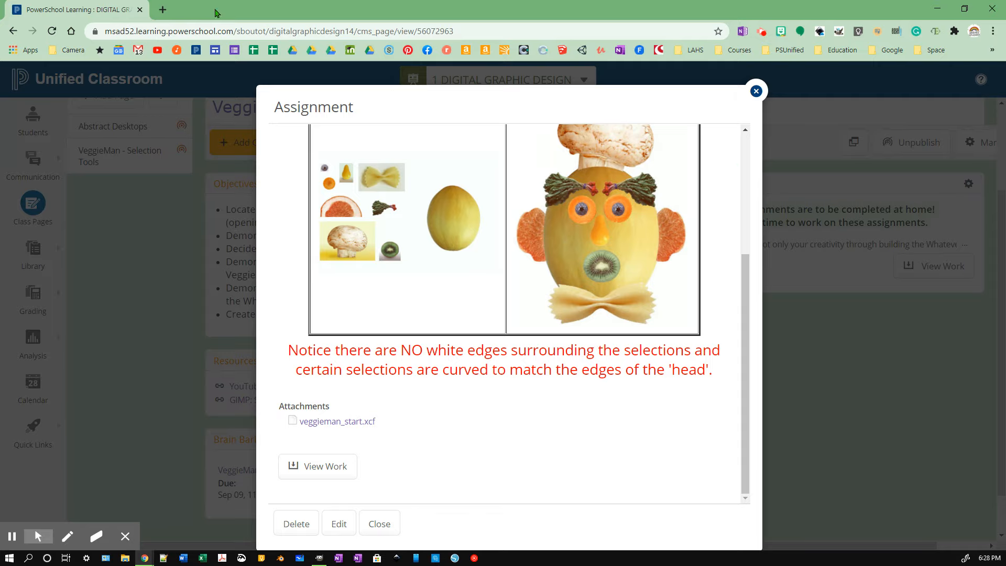
key(alt+Tab)
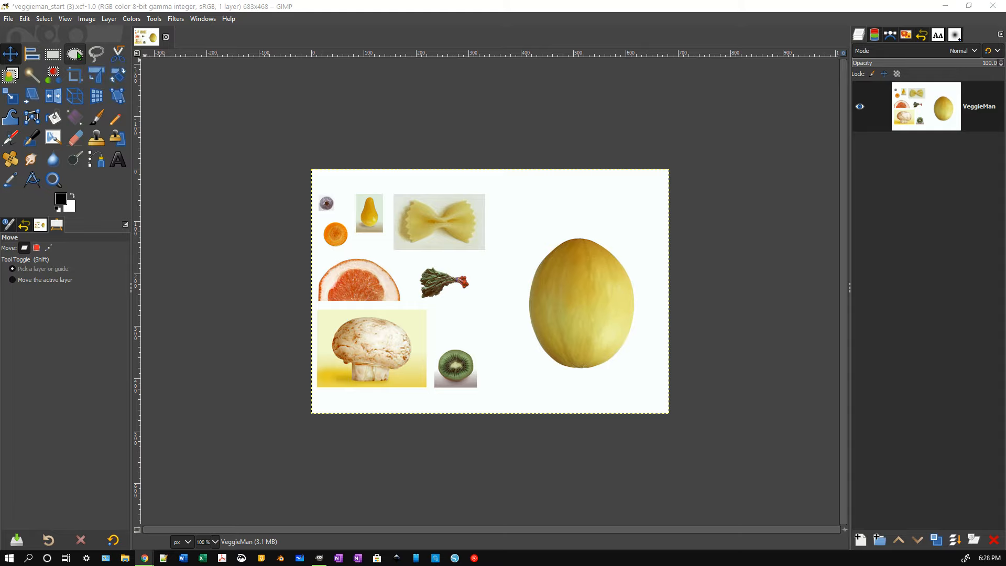
Zoom in on the small blueberry at the top left of the image.
click(323, 212)
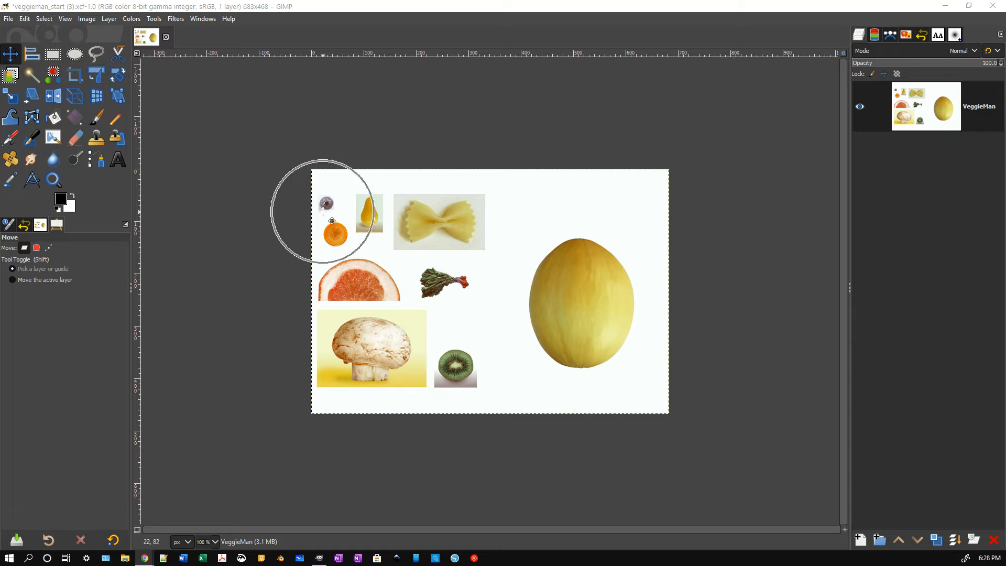
scroll(323, 211, up, 7)
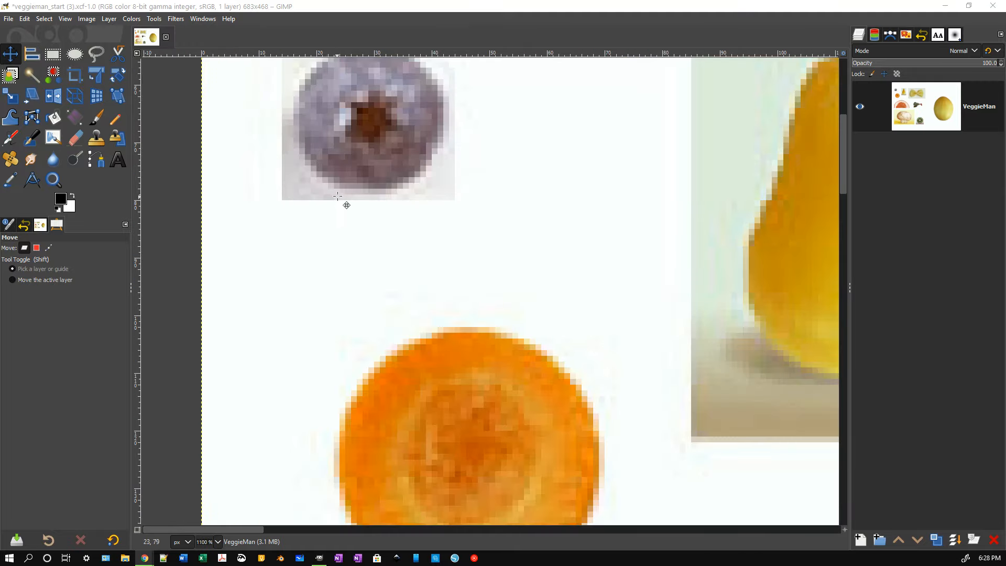
click(339, 195)
drag(842, 148, 843, 117)
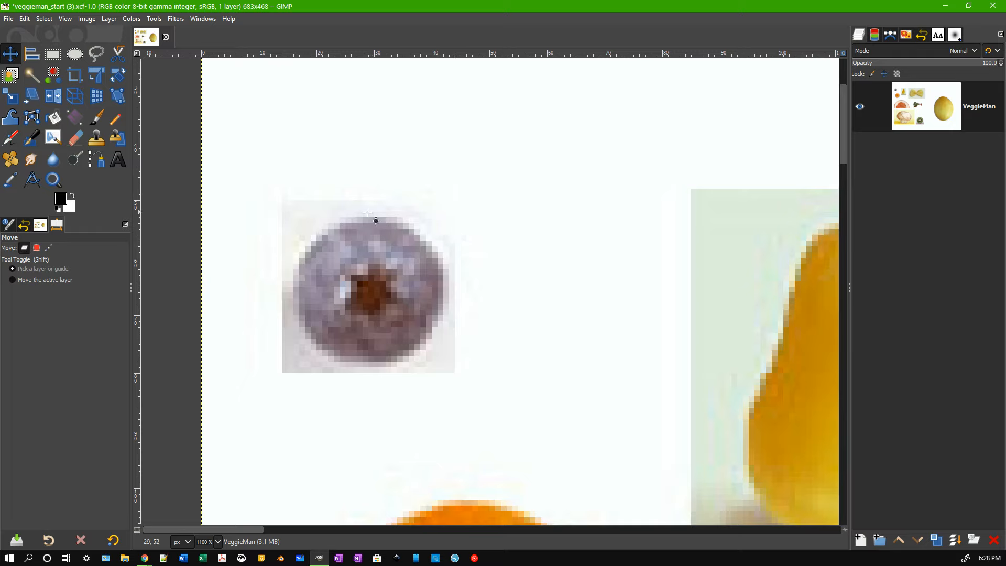
Fit a 25 × 25 circular ellipse selection around the blueberry and copy it.
key(e)
drag(293, 211, 445, 363)
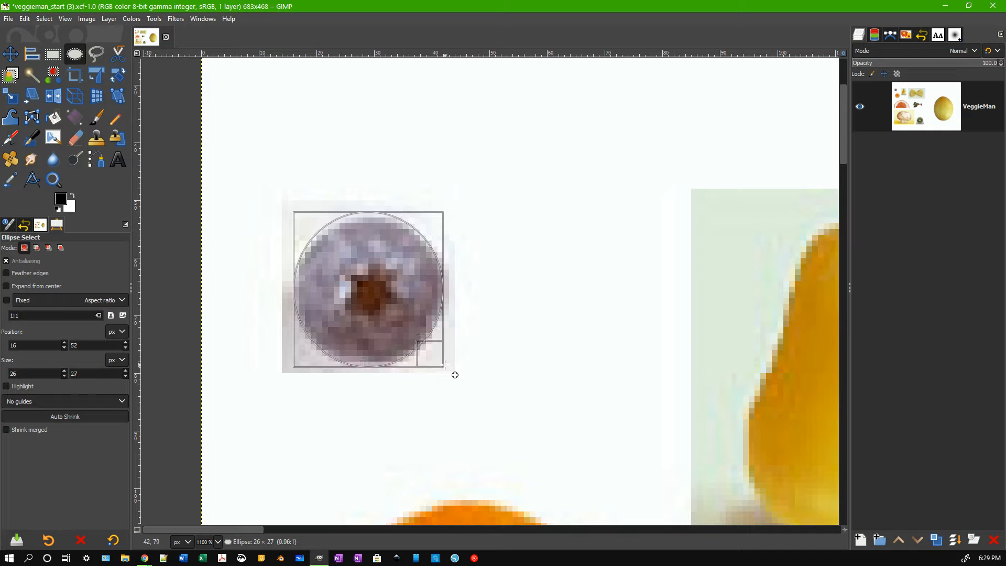
drag(378, 229, 376, 234)
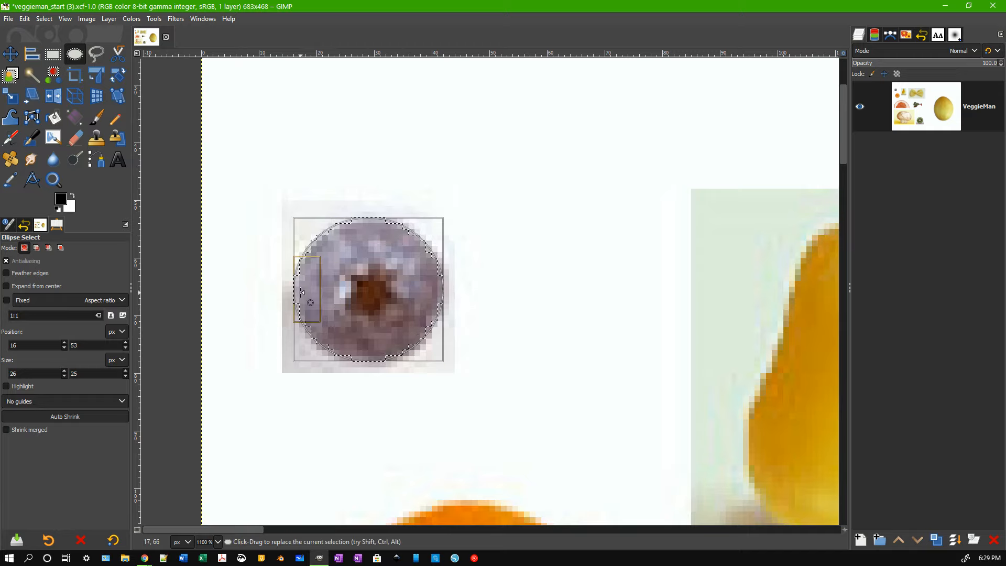
drag(302, 292, 302, 292)
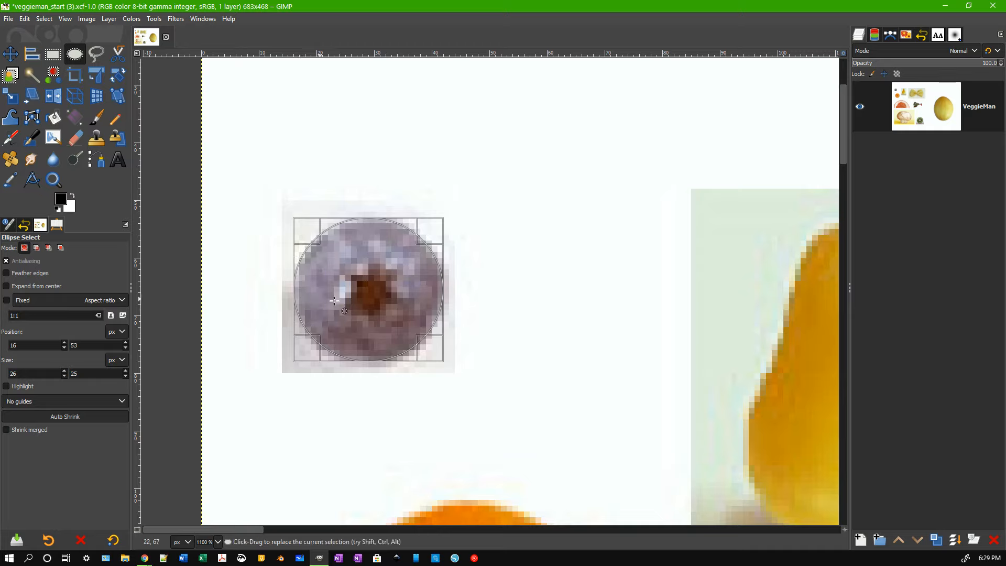
drag(305, 287, 310, 288)
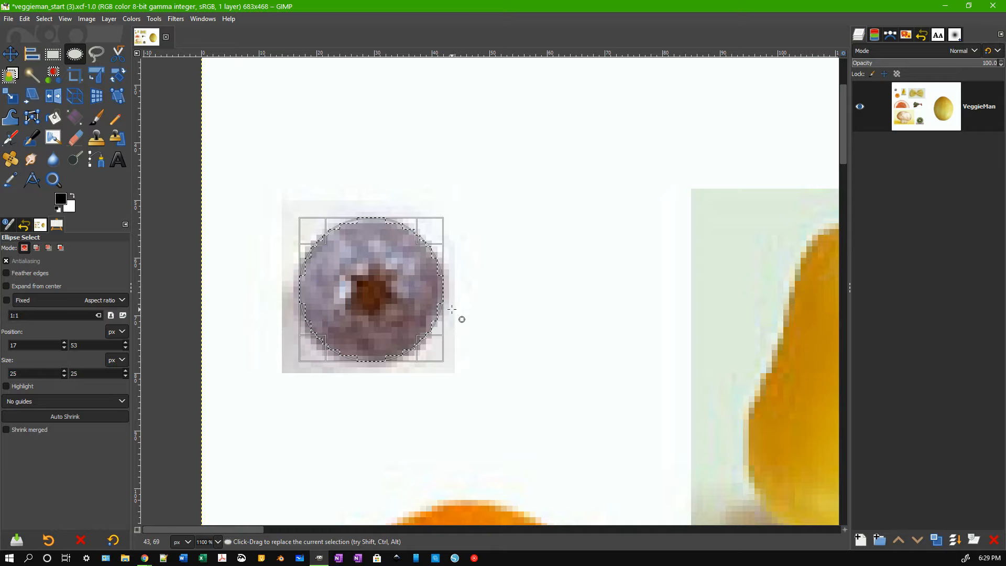
drag(314, 293, 309, 291)
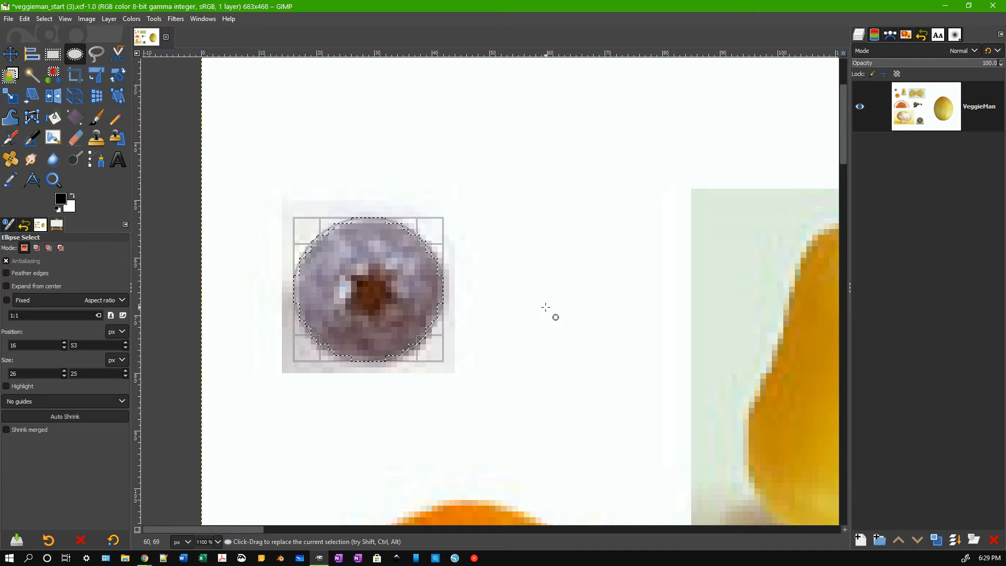
key(ctrl)
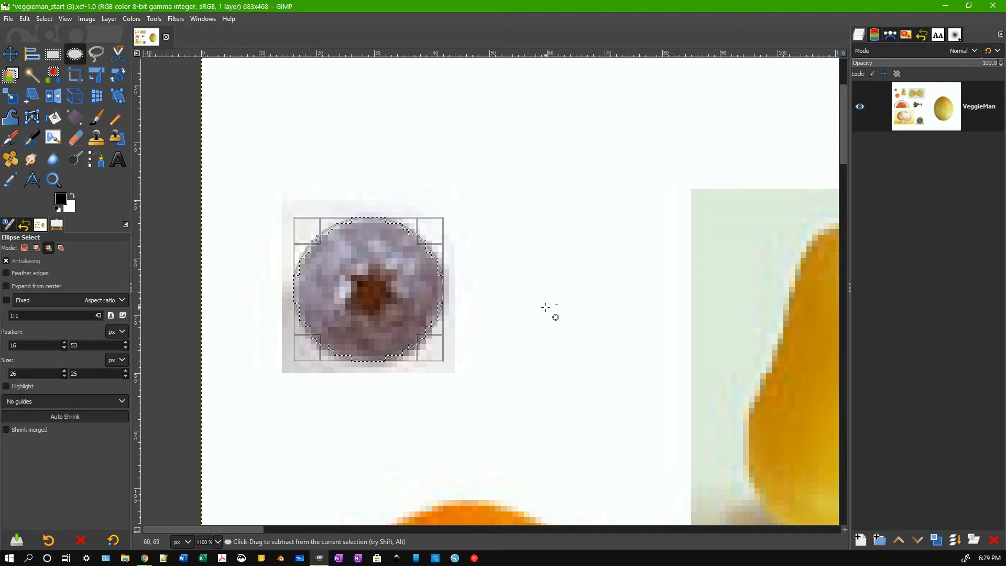
key(ctrl+c)
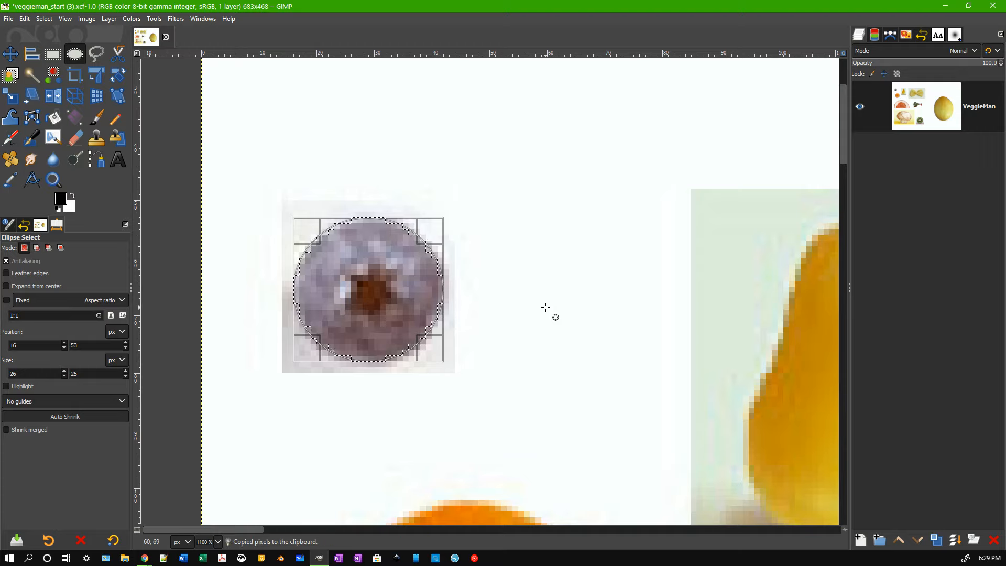
Paste the copied blueberry and name its new layer 'right pupil'.
click(26, 20)
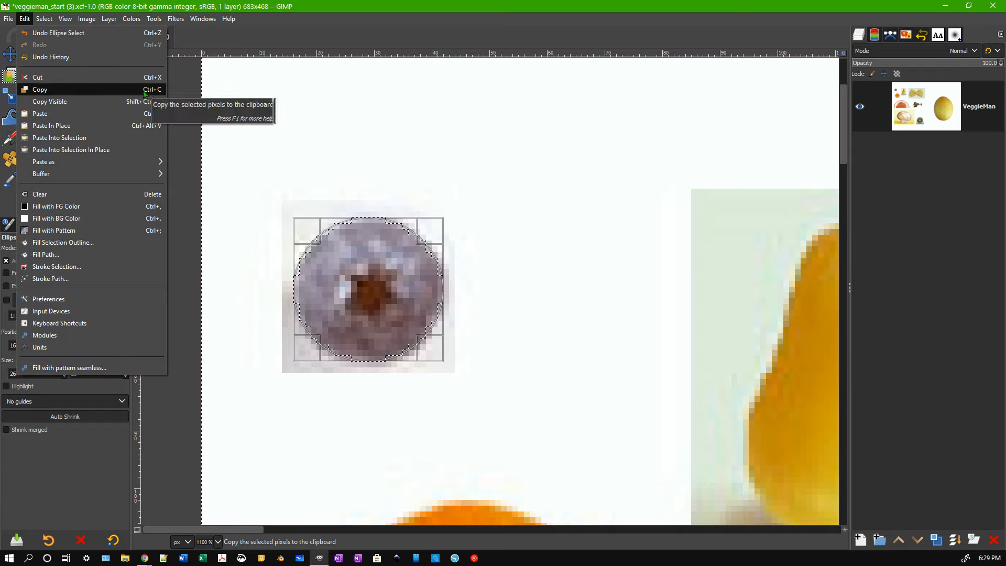
click(515, 200)
key(ctrl)
key(ctrl+v)
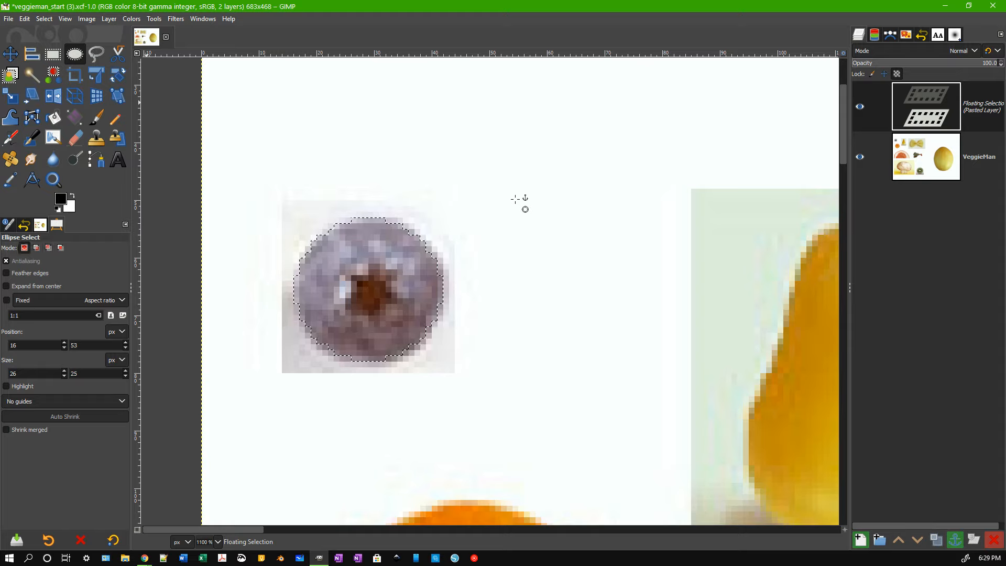
double_click(985, 109)
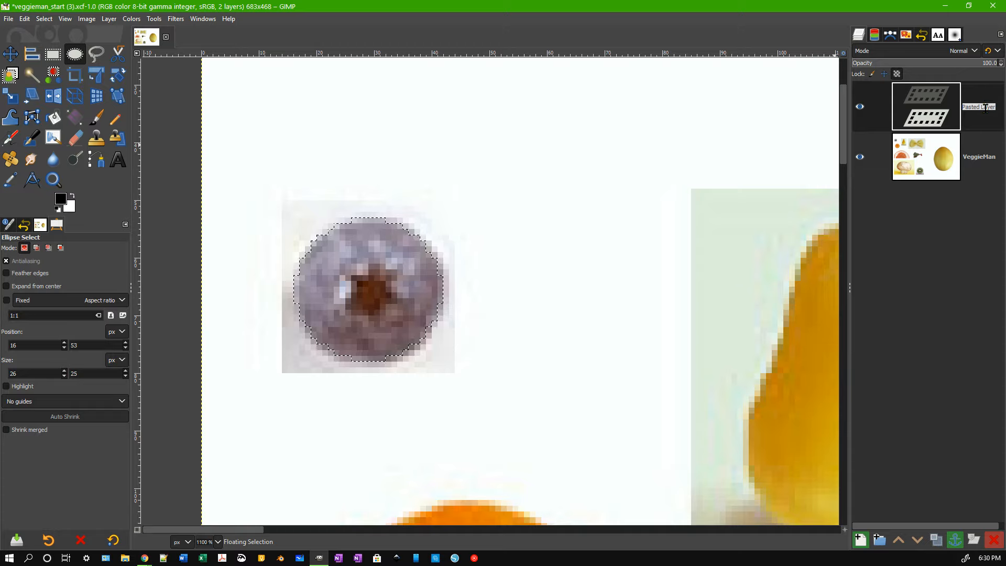
text(right)
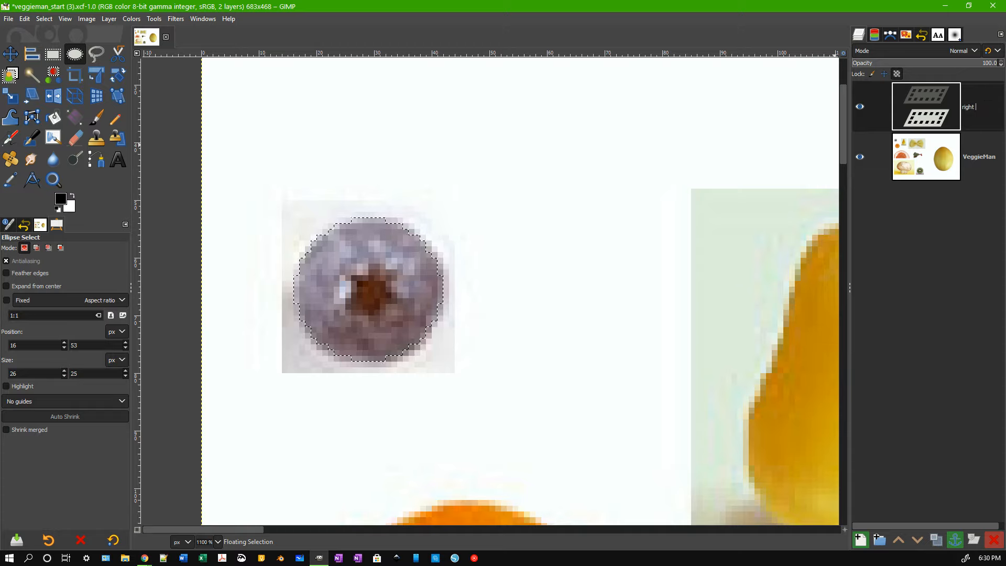
text( pu)
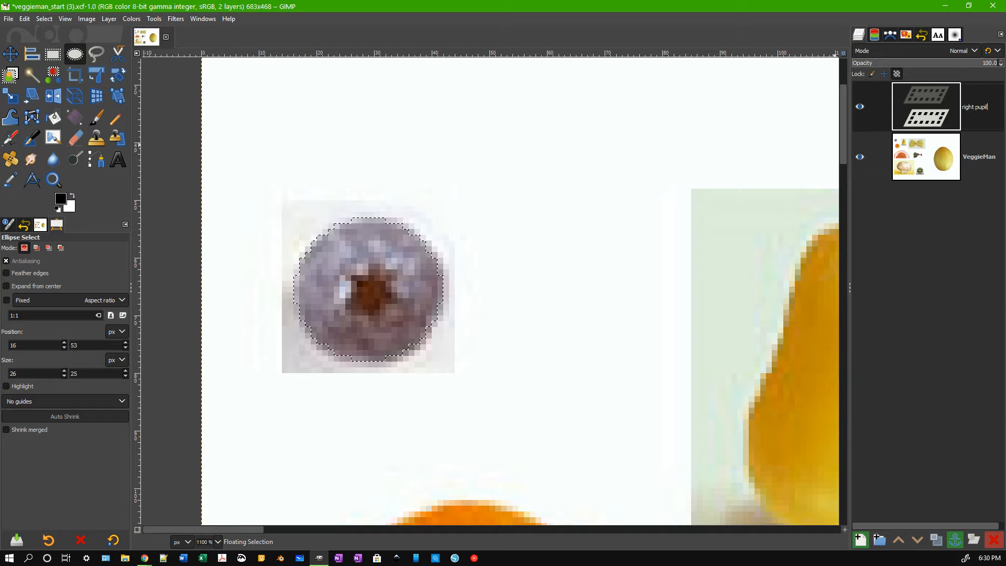
text(pil)
key(Return)
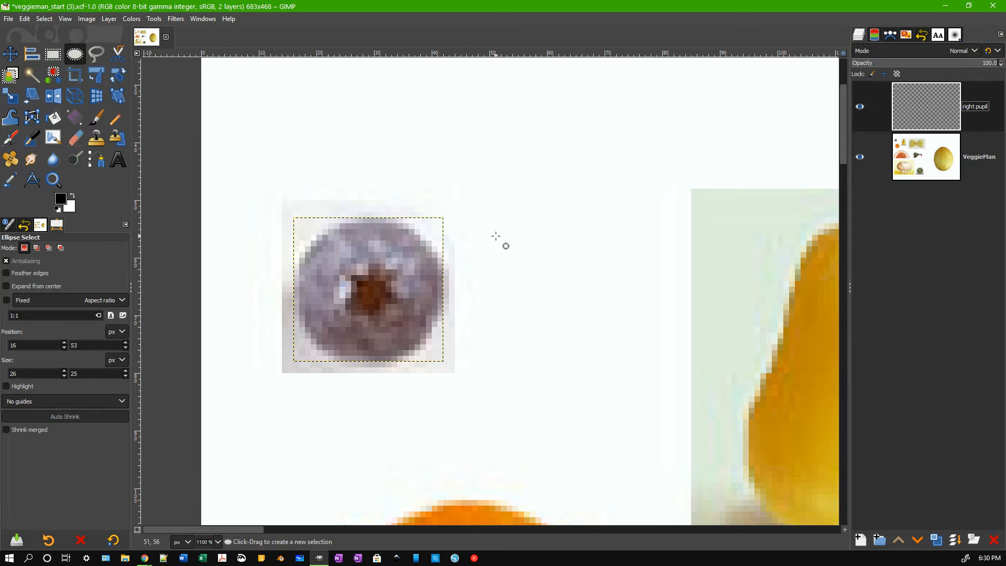
Move the right pupil blueberry to sit just right of the original blueberry.
key(m)
drag(390, 276, 574, 276)
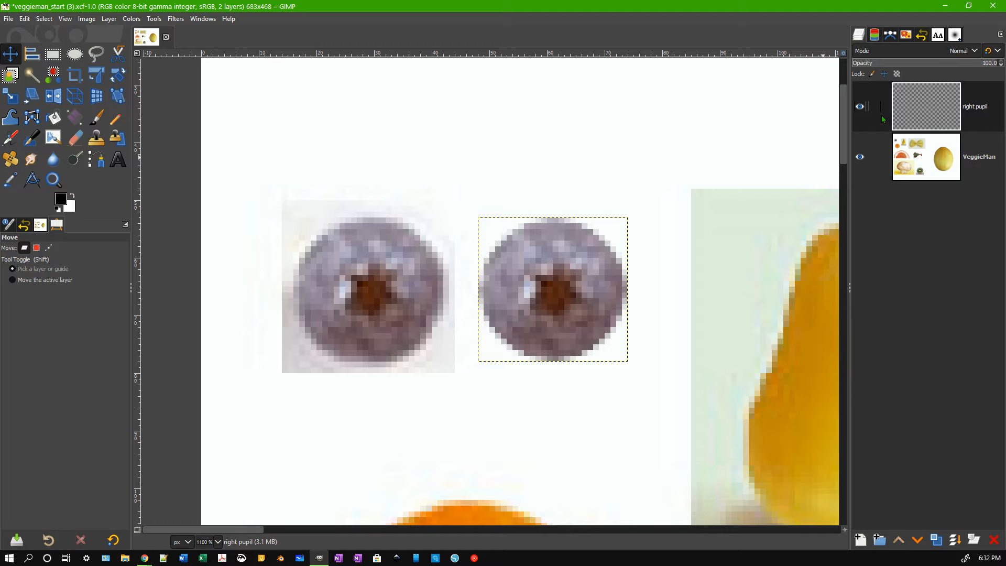
Drag the right pupil blueberry onto the upper melon as an eye, undoing an accidental VeggieMan layer shift.
click(880, 156)
click(875, 156)
click(977, 171)
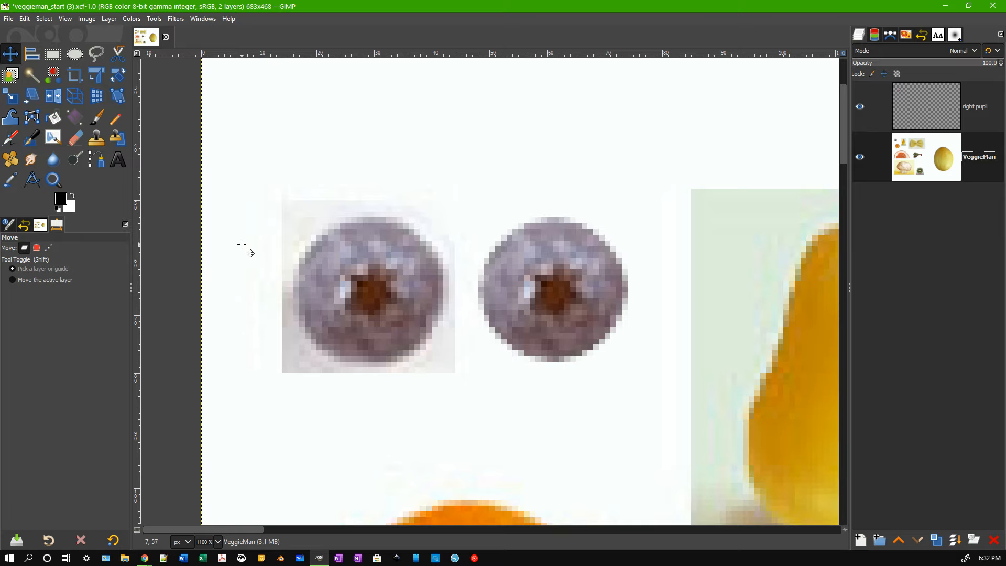
scroll(241, 245, down, 5)
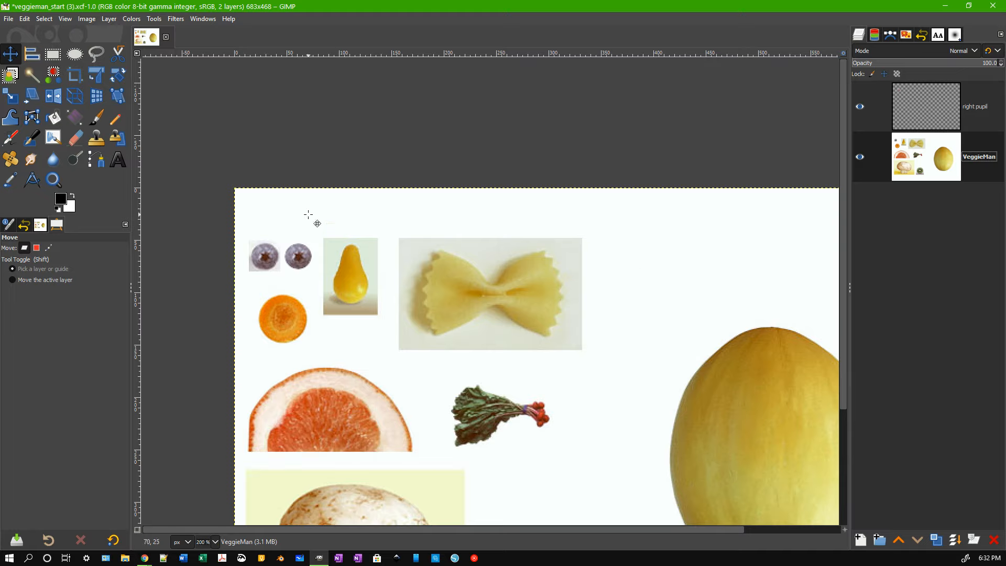
drag(308, 214, 342, 215)
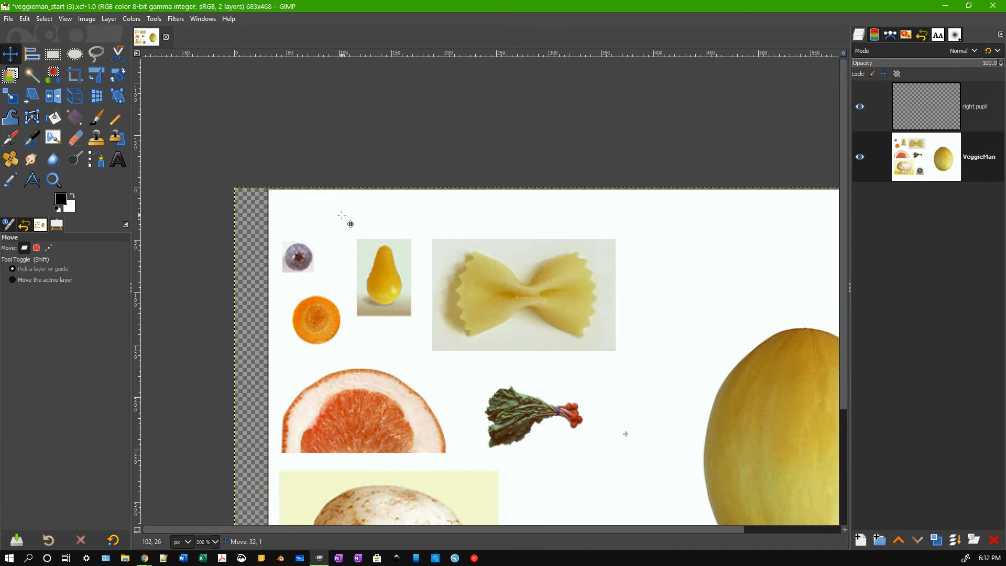
key(ctrl+z)
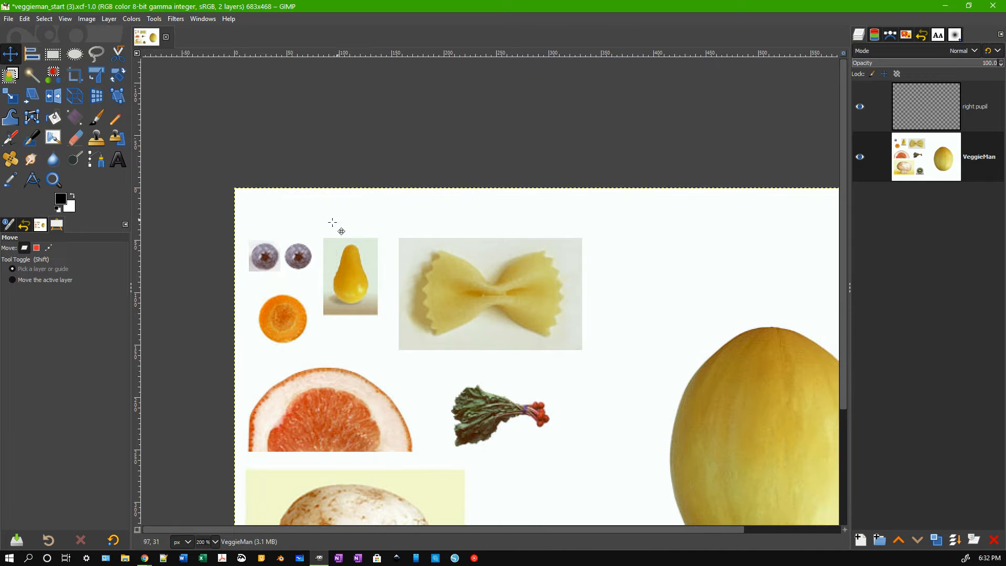
drag(299, 257, 737, 401)
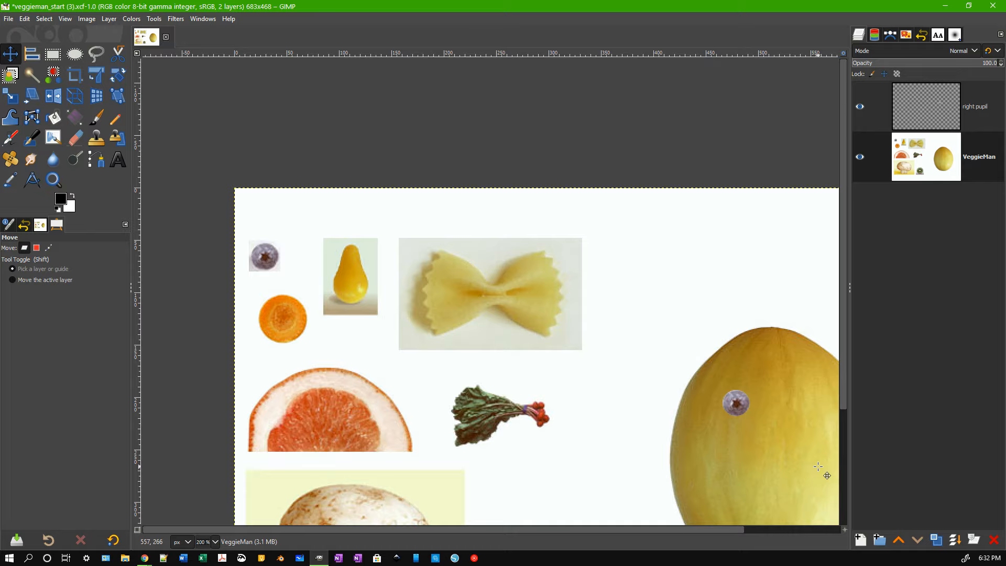
drag(690, 529, 725, 530)
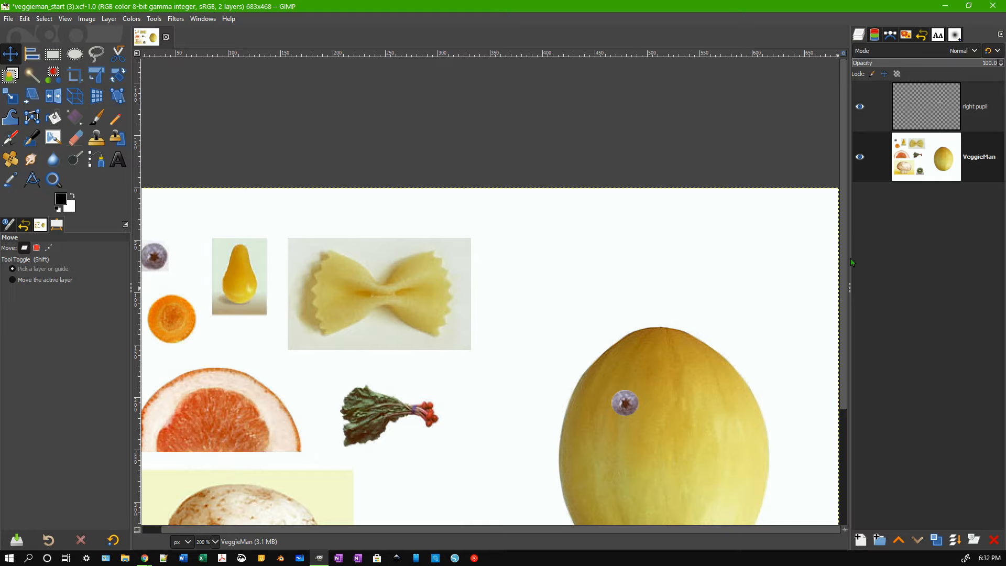
Duplicate the right pupil layer and rename the copy 'left pupil'.
right_click(927, 123)
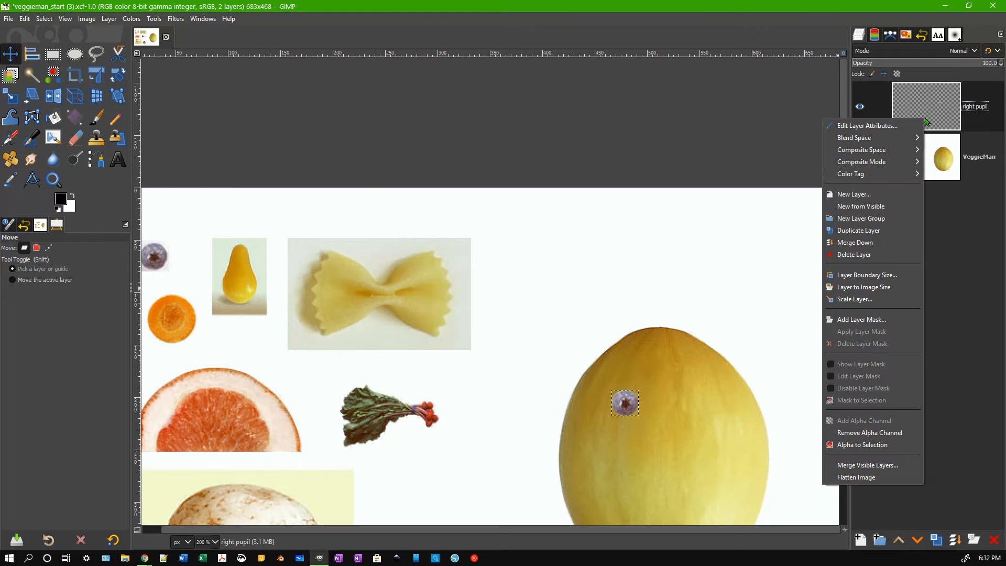
click(874, 231)
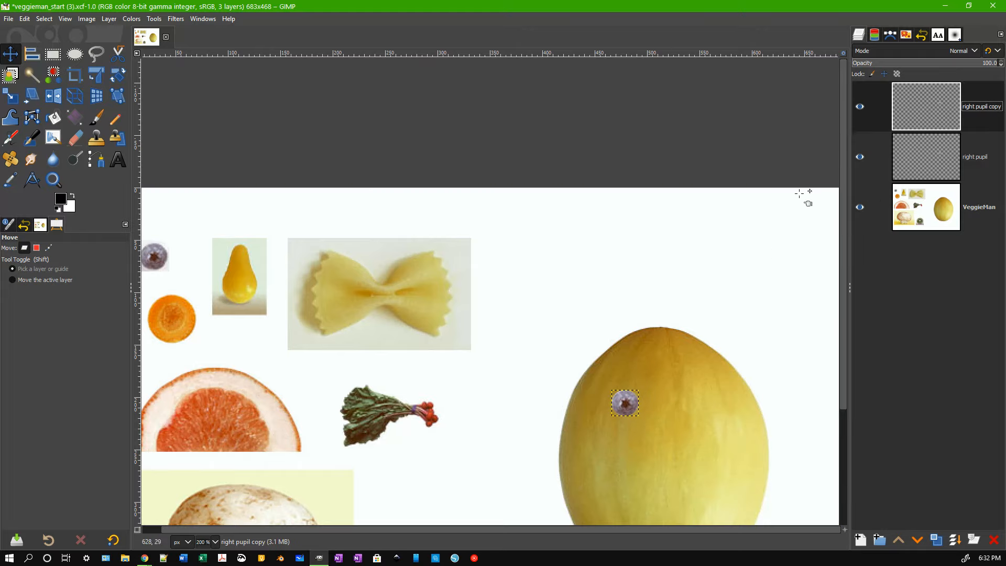
double_click(969, 110)
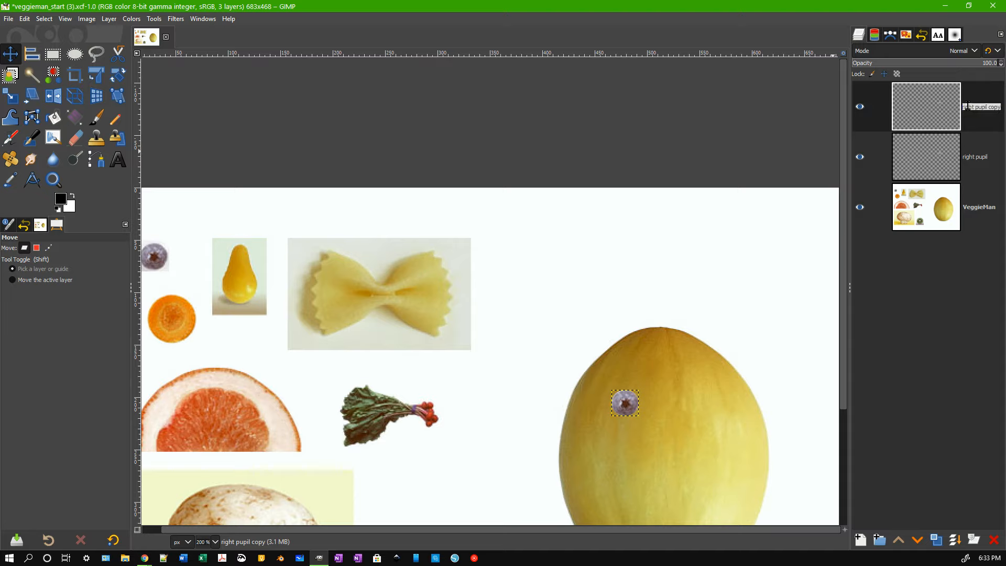
text(left pupil)
key(Return)
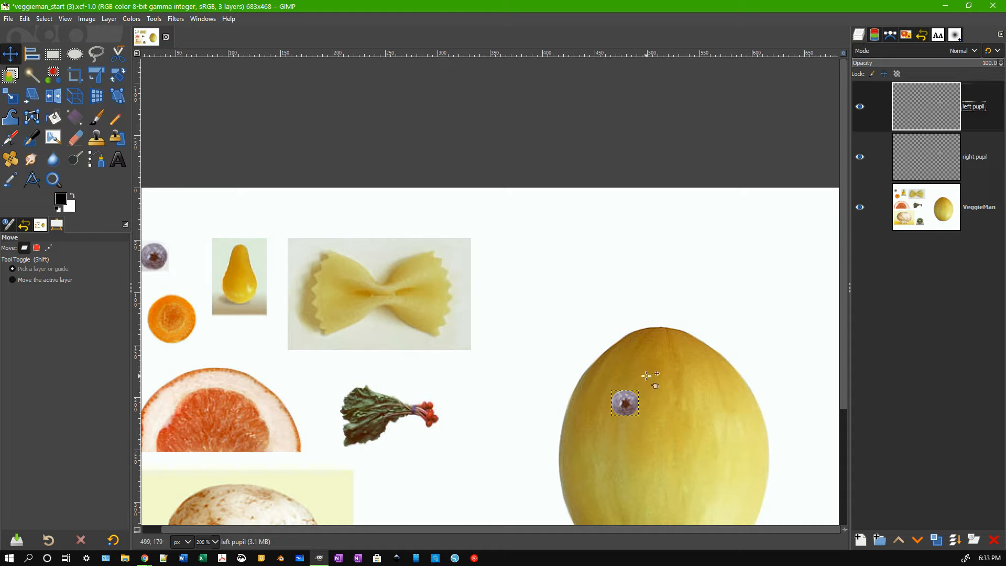
Place the left pupil blueberry on the melon beside the first eye.
drag(631, 399, 720, 398)
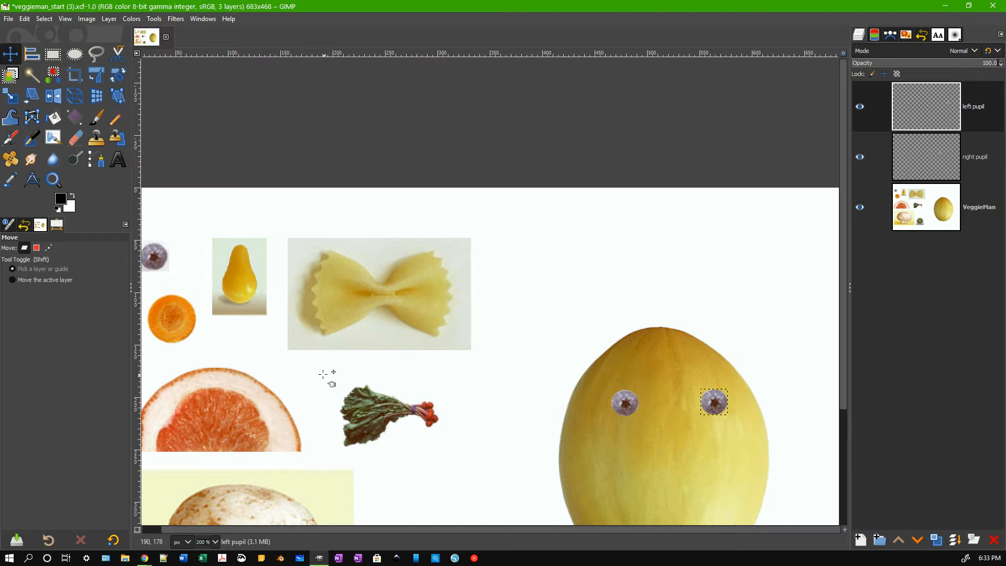
scroll(385, 388, down, 3)
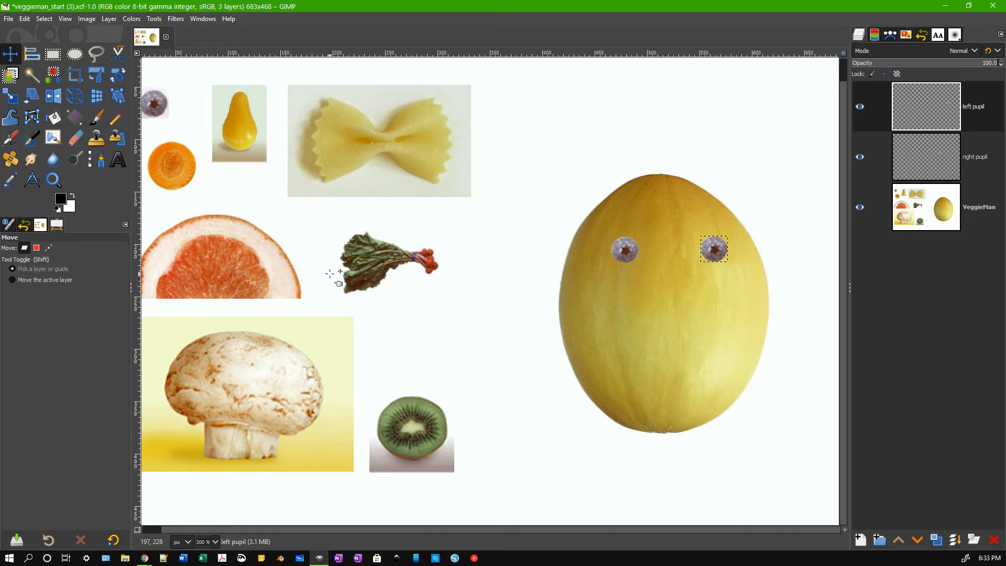
drag(328, 229, 338, 234)
key(shift+alt)
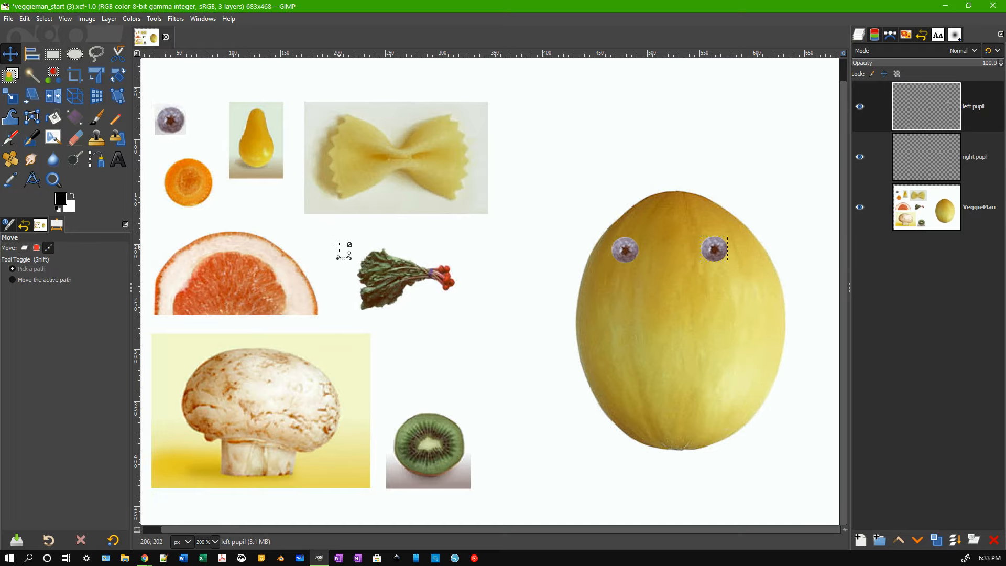
key(ctrl+z)
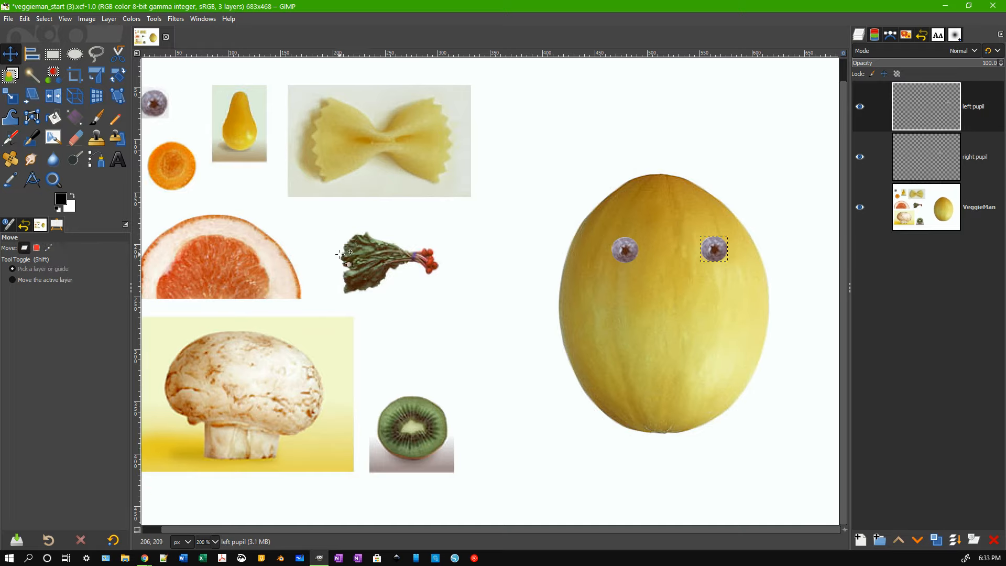
click(52, 59)
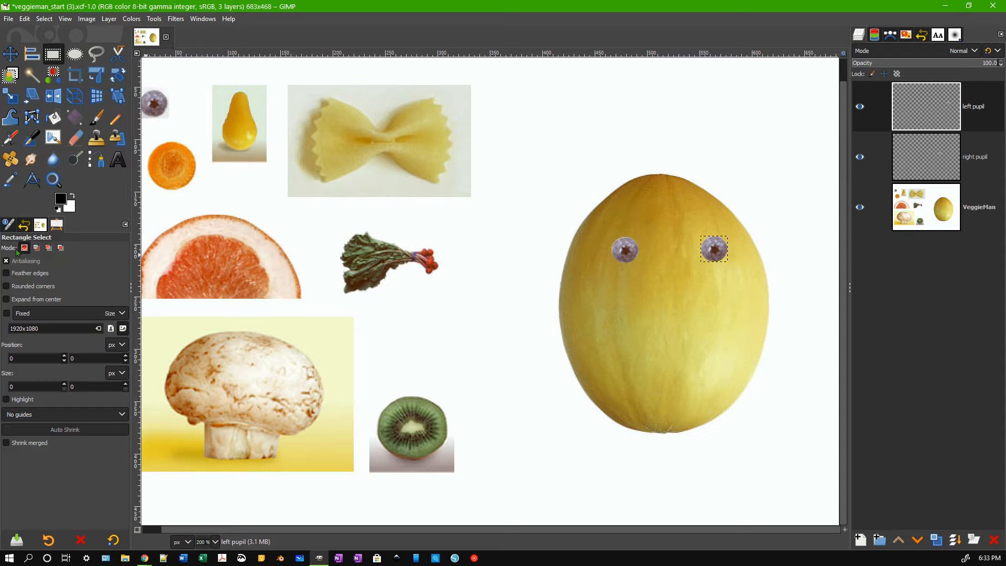
click(75, 56)
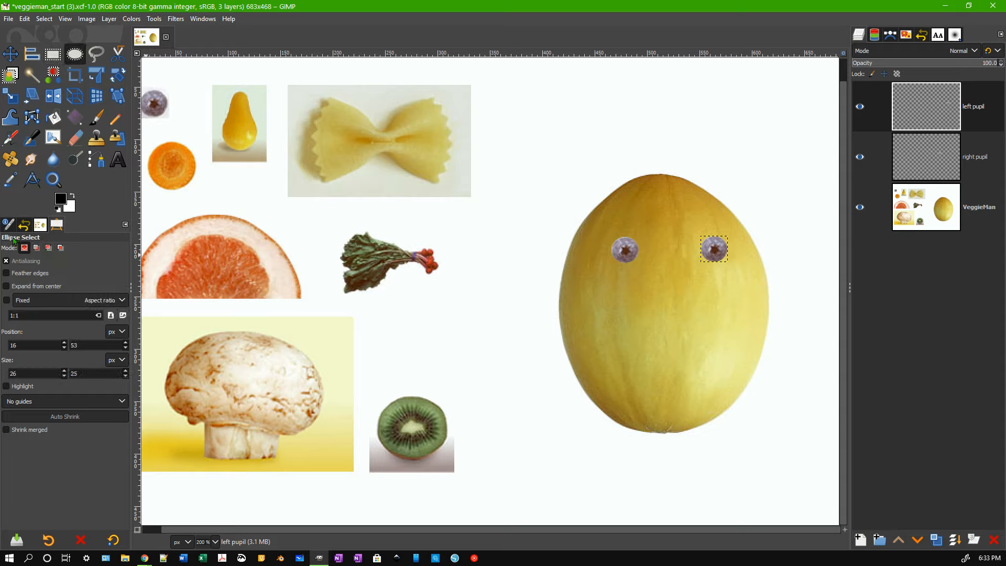
click(97, 53)
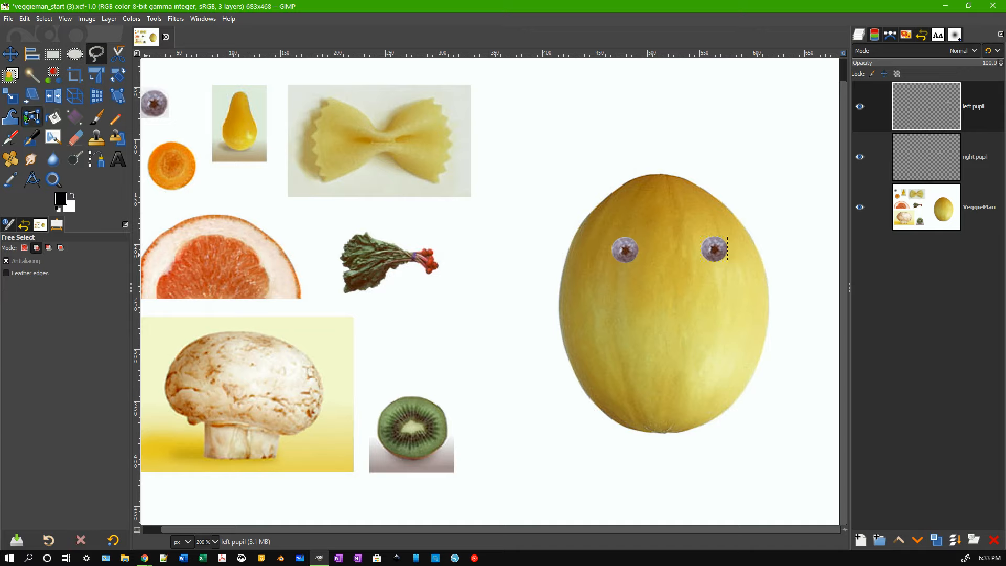
click(32, 75)
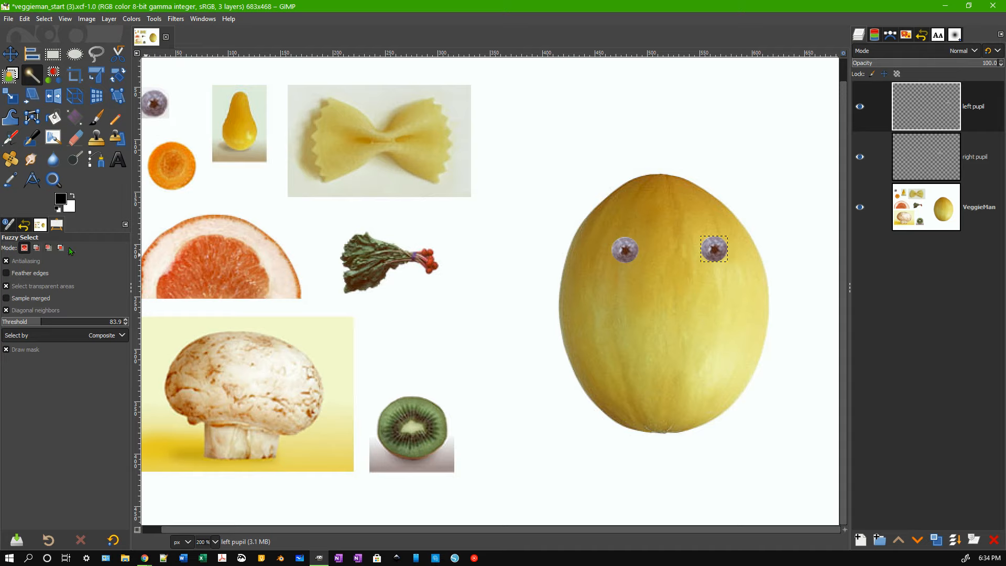
click(59, 56)
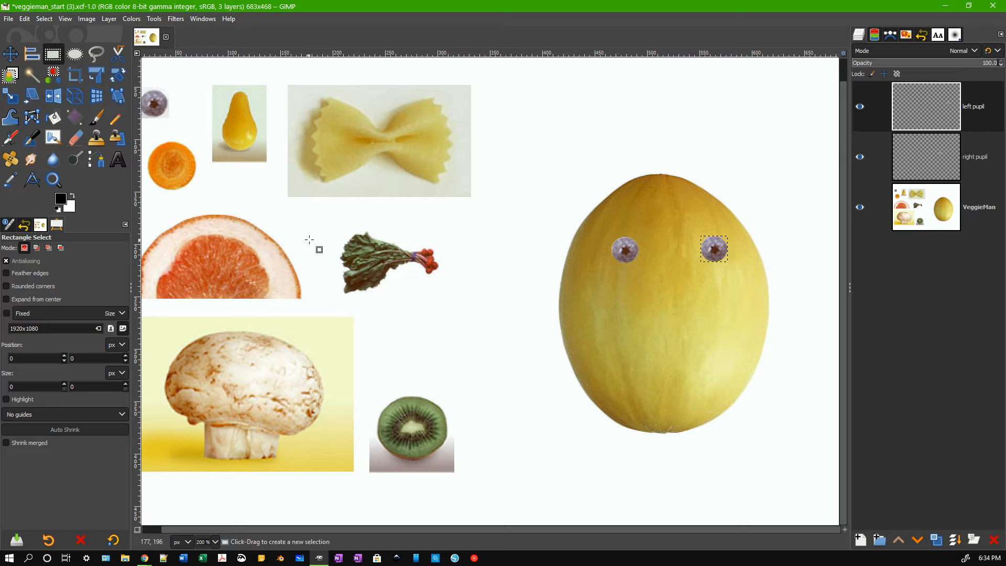
Draw a 120 × 81 px rectangle around the chard with the VeggieMan layer active.
drag(328, 221, 459, 310)
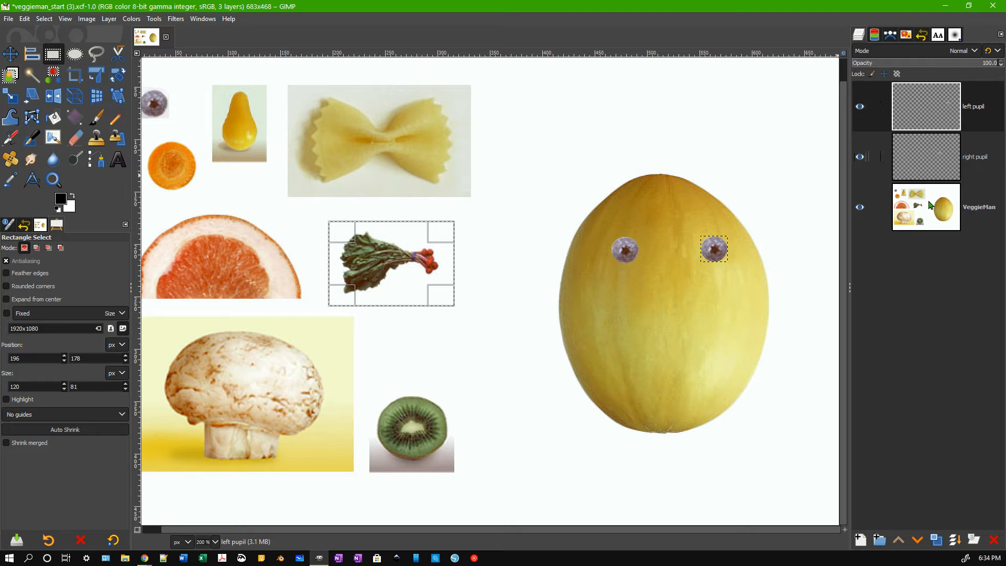
click(928, 224)
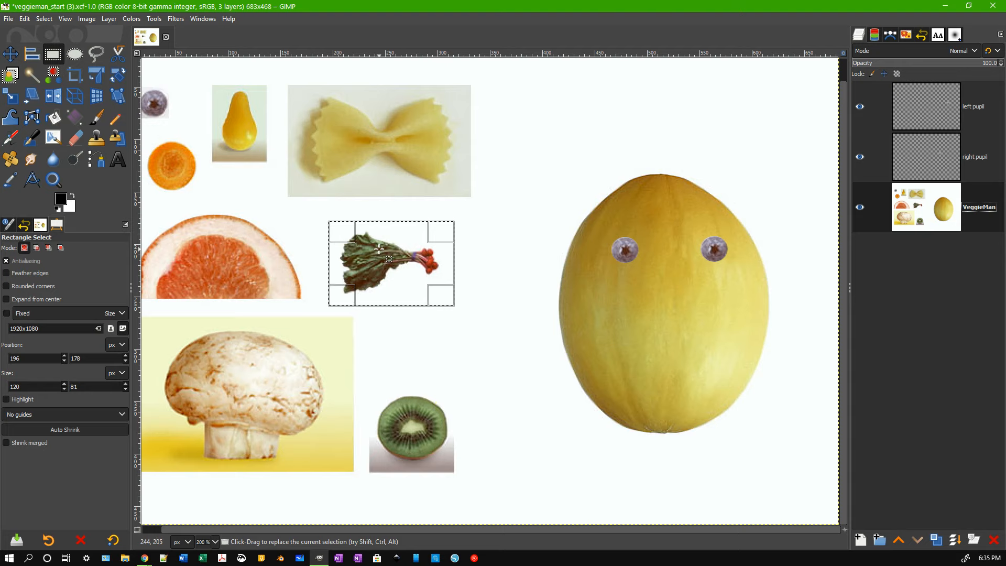
Copy and paste the chard as a new layer named 'right eyebrow', then toggle VeggieMan visibility to check it.
key(ctrl+c)
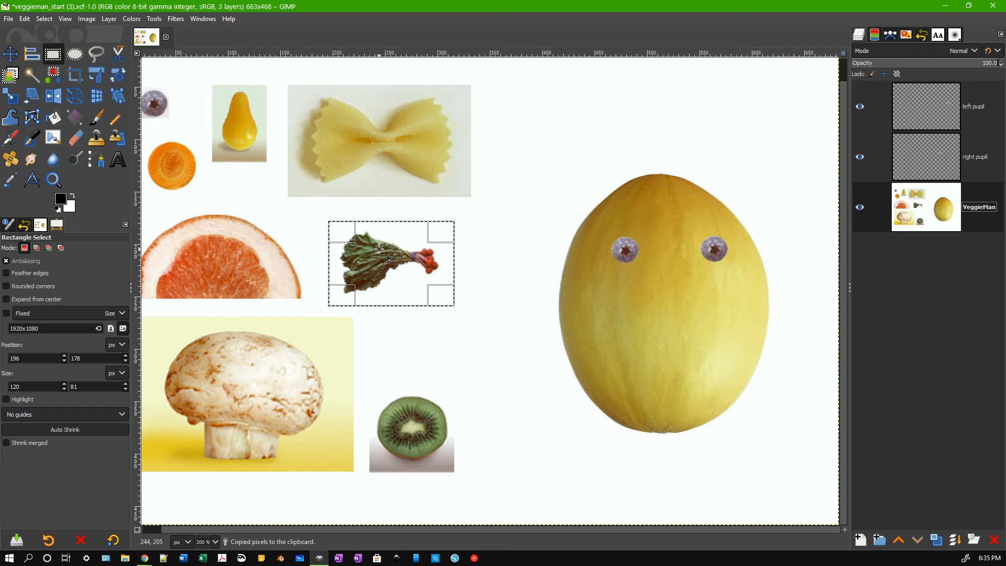
key(ctrl+v)
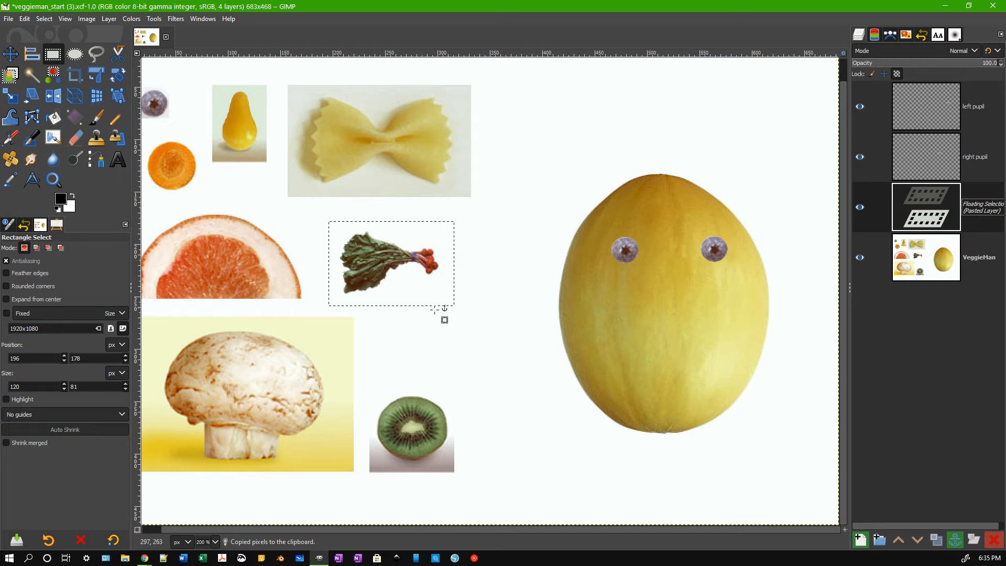
double_click(988, 207)
text(rig)
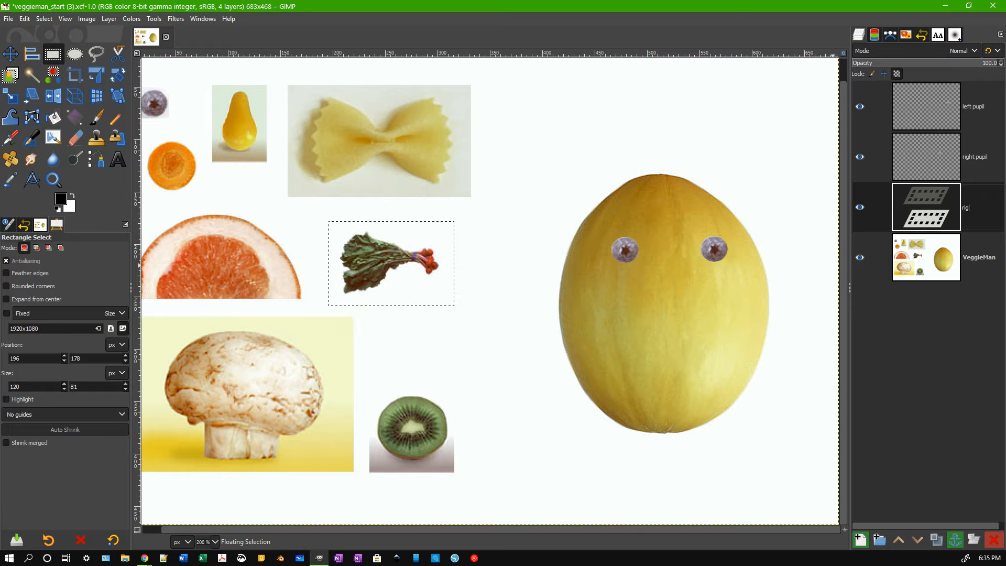
text(ht eyebro)
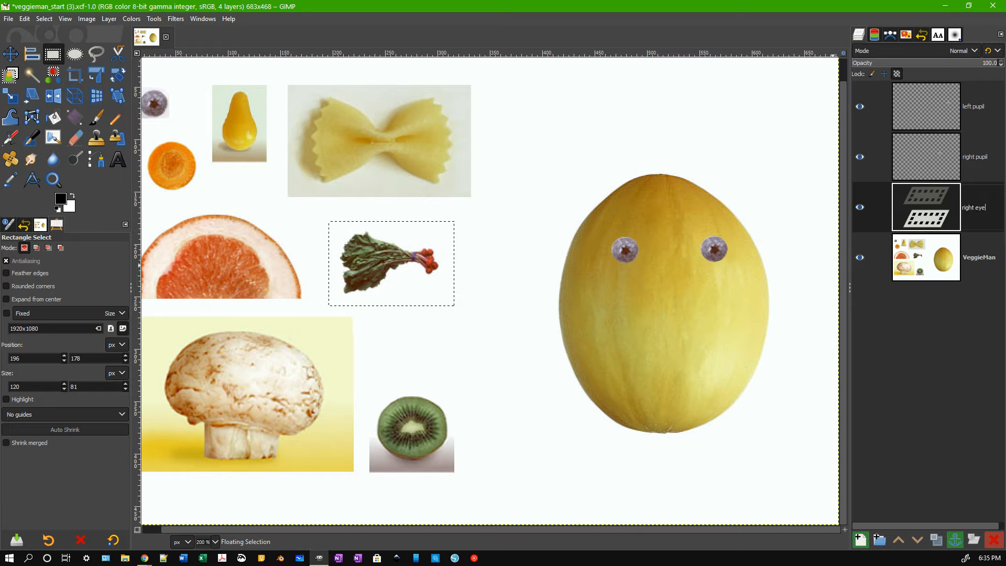
key(Return)
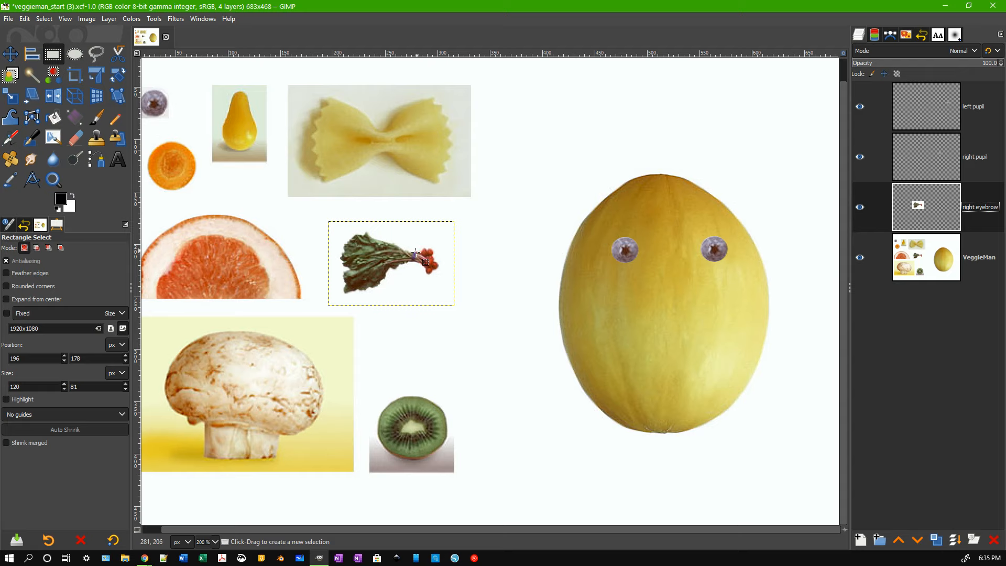
click(860, 259)
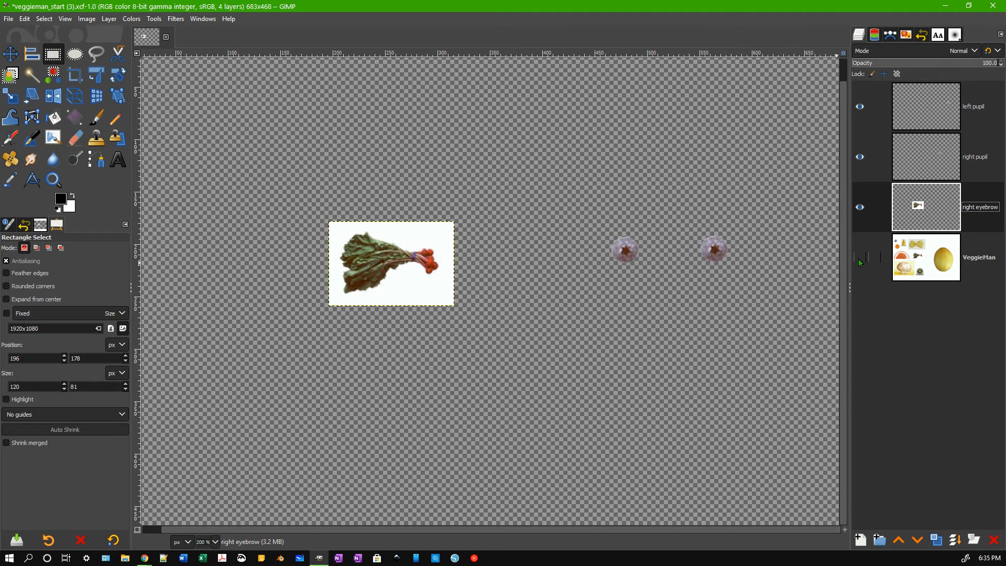
click(860, 258)
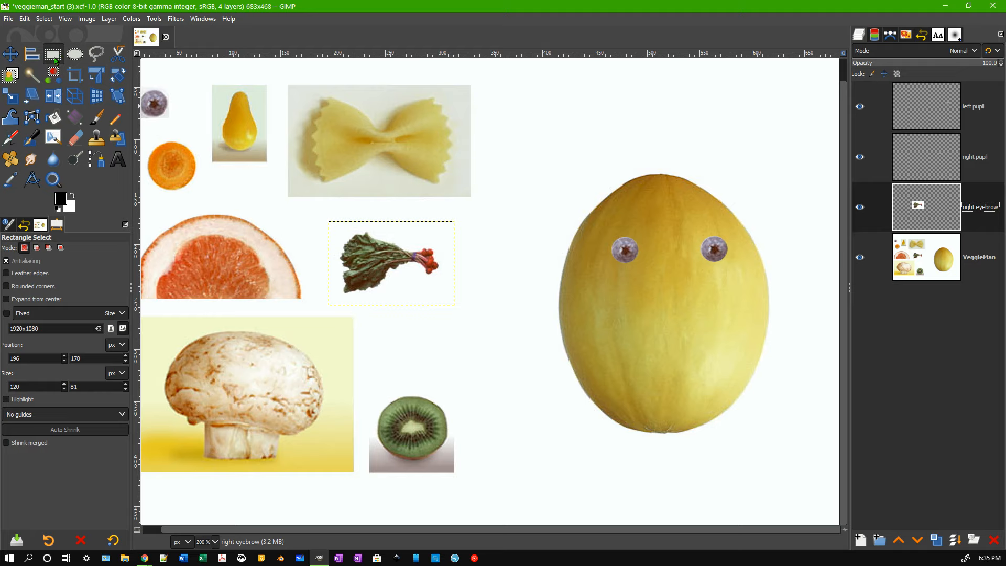
Choose Fuzzy Select with threshold 29.8 and zoom into the chard.
click(32, 76)
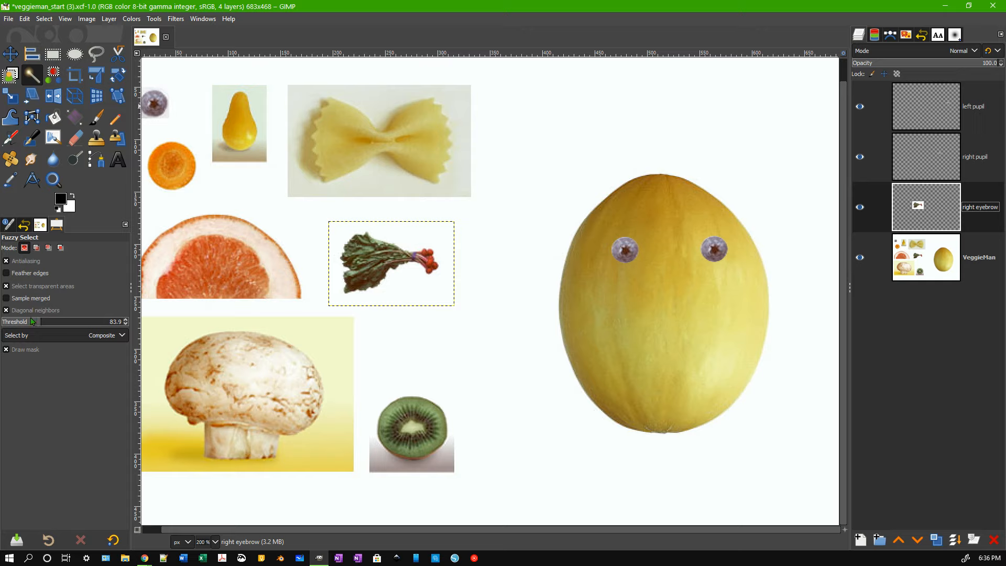
mouse_move(7, 322)
mouse_down()
mouse_move(52, 322)
mouse_move(16, 322)
mouse_up()
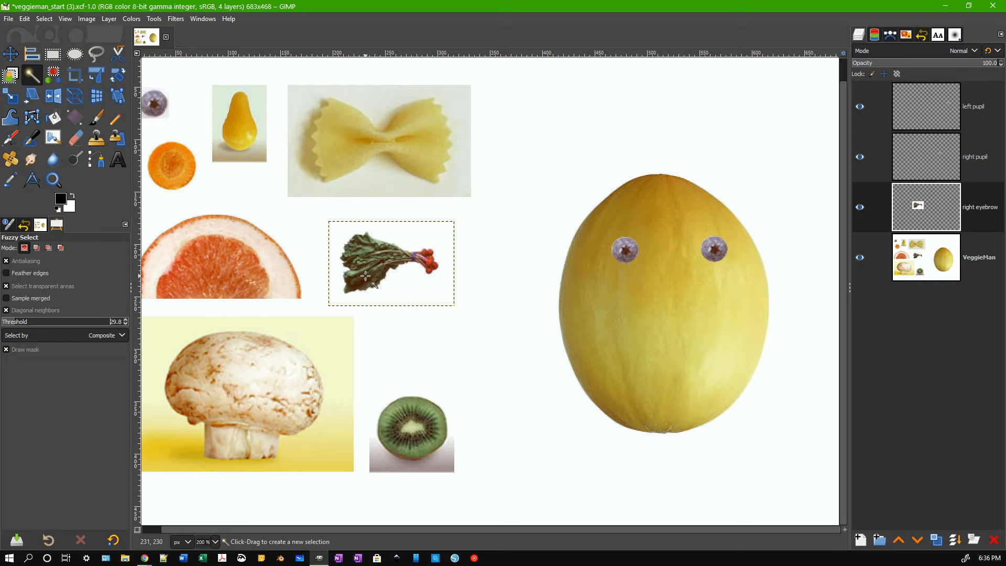
scroll(365, 276, up, 10)
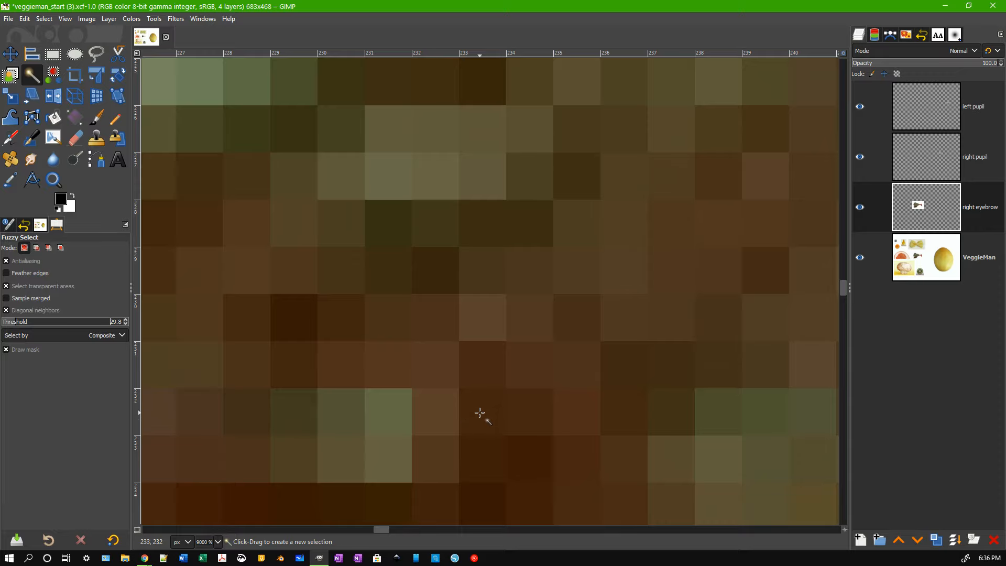
Zoom out from 9000% to 300% to show the chard and surrounding vegetables.
scroll(480, 413, down, 8)
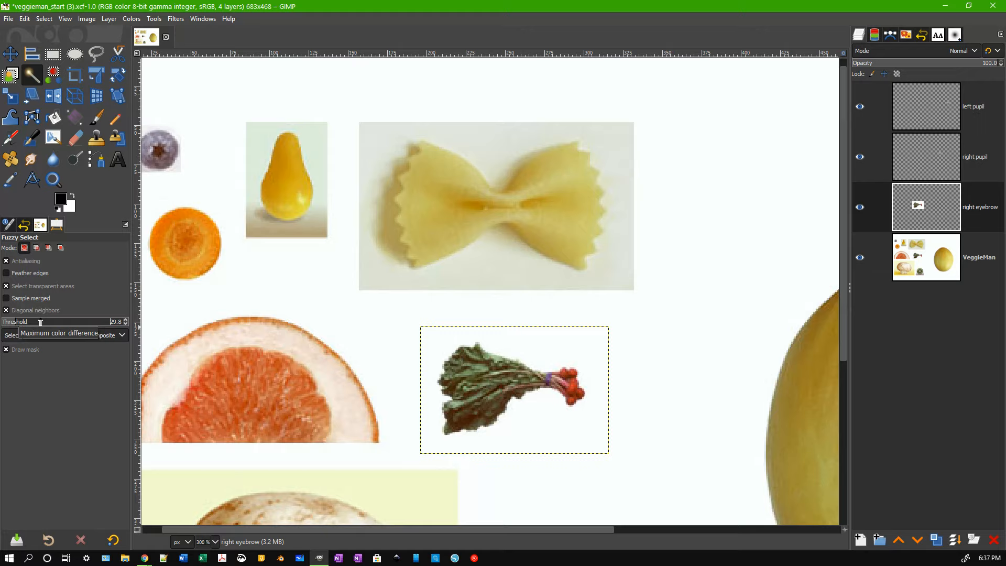
Enter 30 as the Fuzzy Select Threshold value.
click(126, 320)
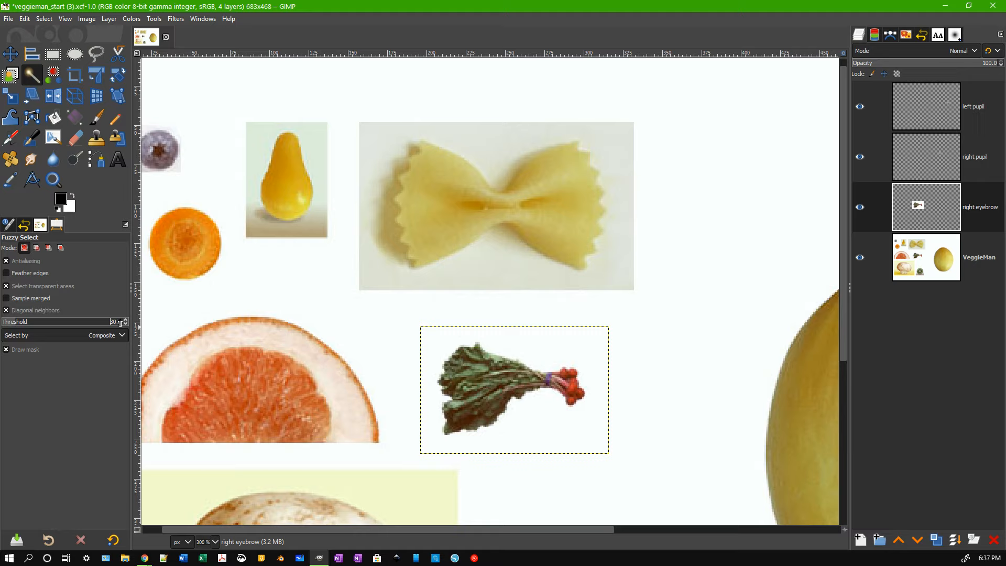
click(105, 321)
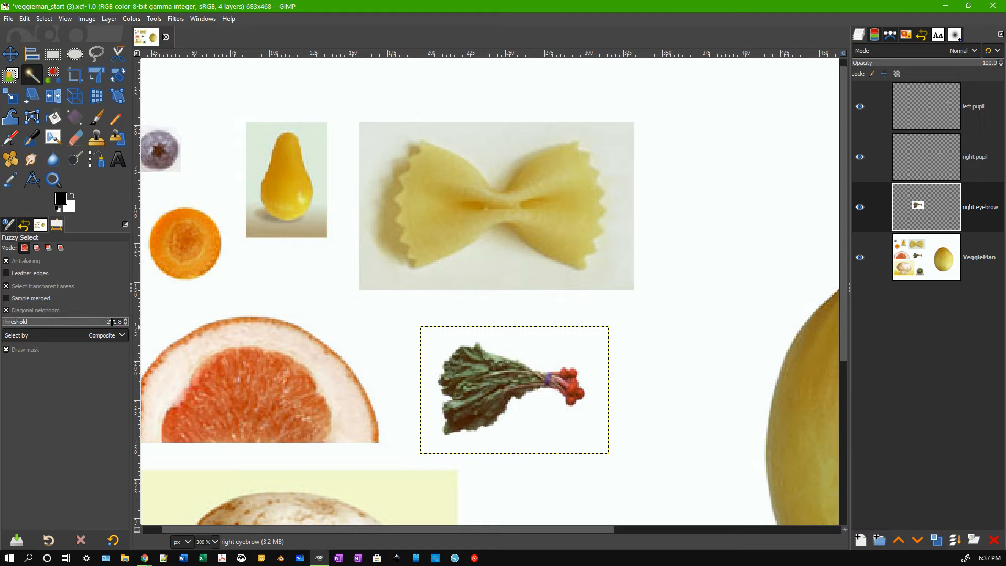
text(30)
key(Return)
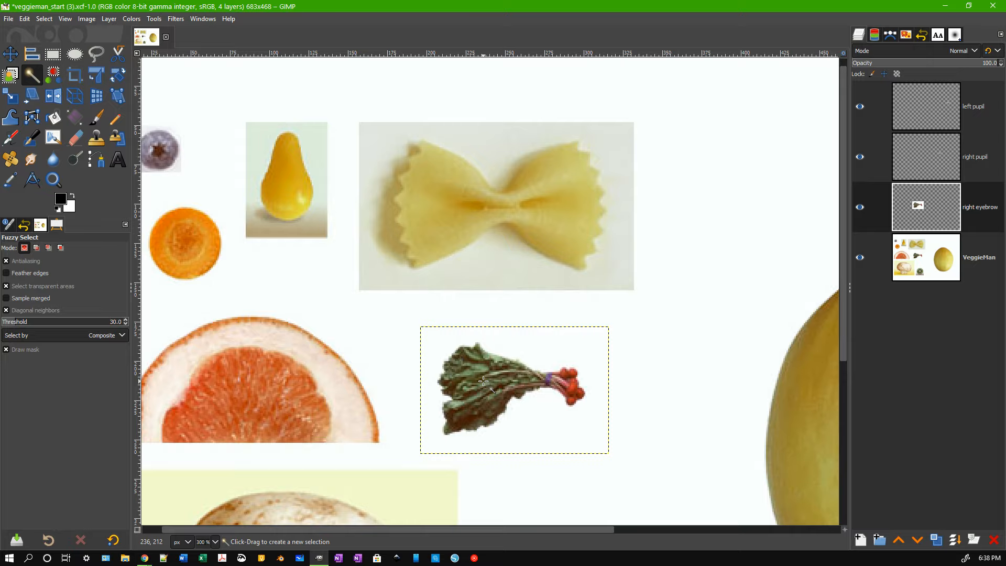
scroll(484, 381, up, 11)
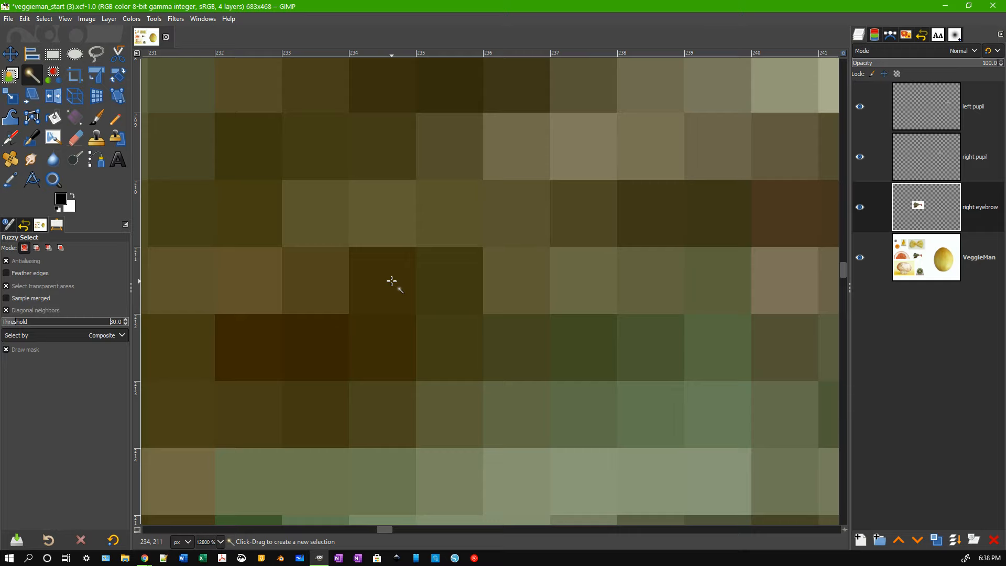
ctrl+scroll(391, 281, down, 4)
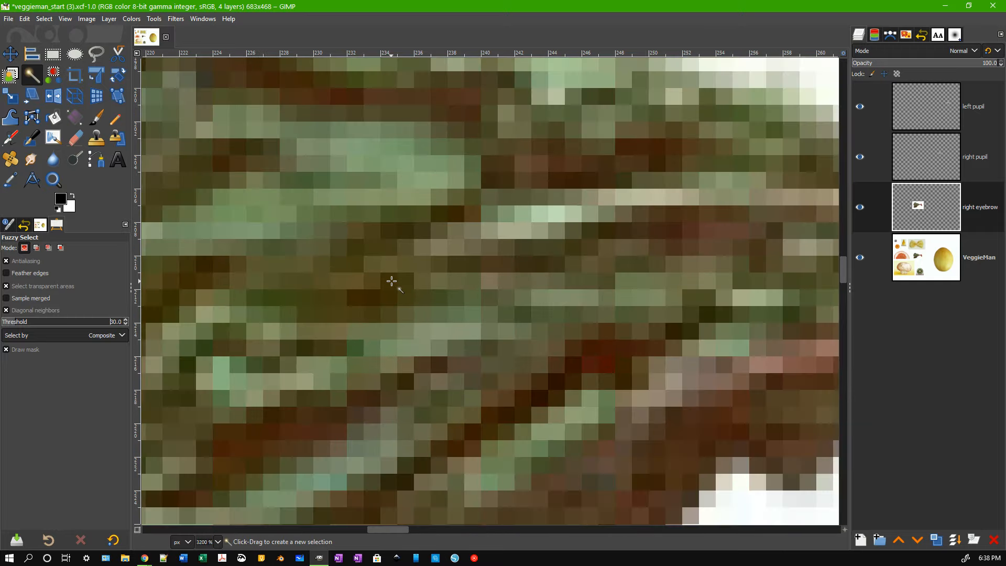
ctrl+scroll(392, 282, down, 1)
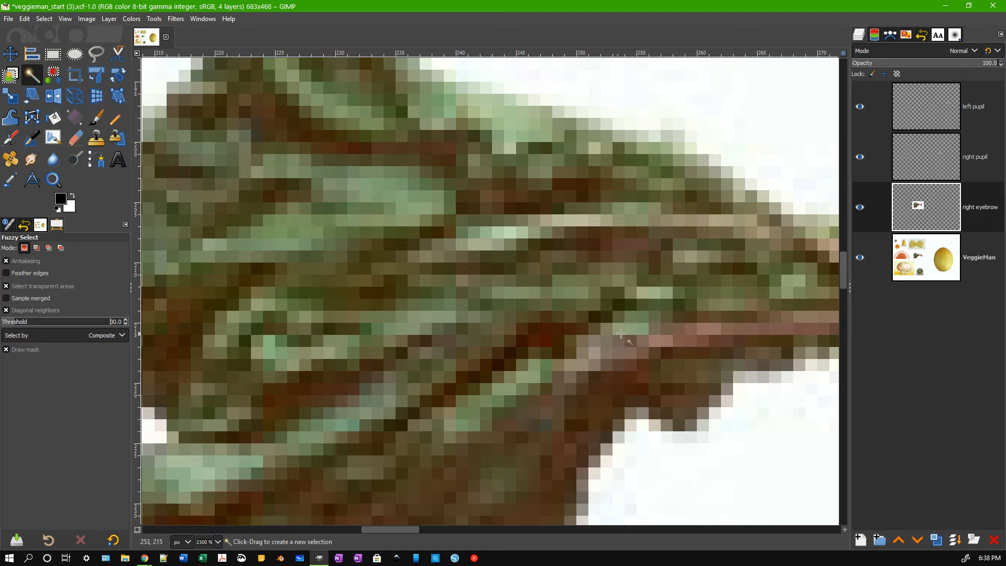
scroll(577, 404, down, 5)
scroll(450, 343, up, 5)
ctrl+scroll(429, 333, down, 3)
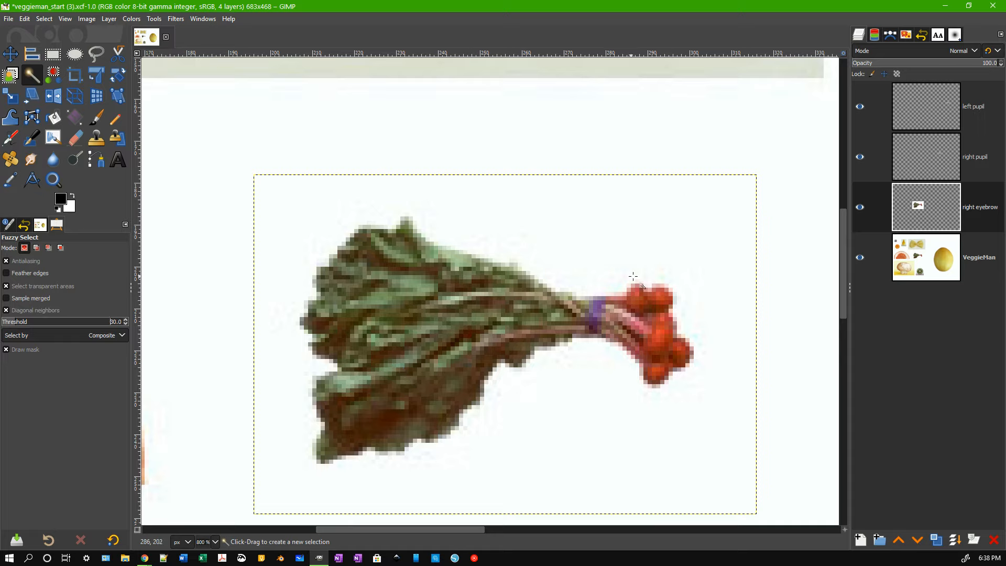
key(ctrl+z)
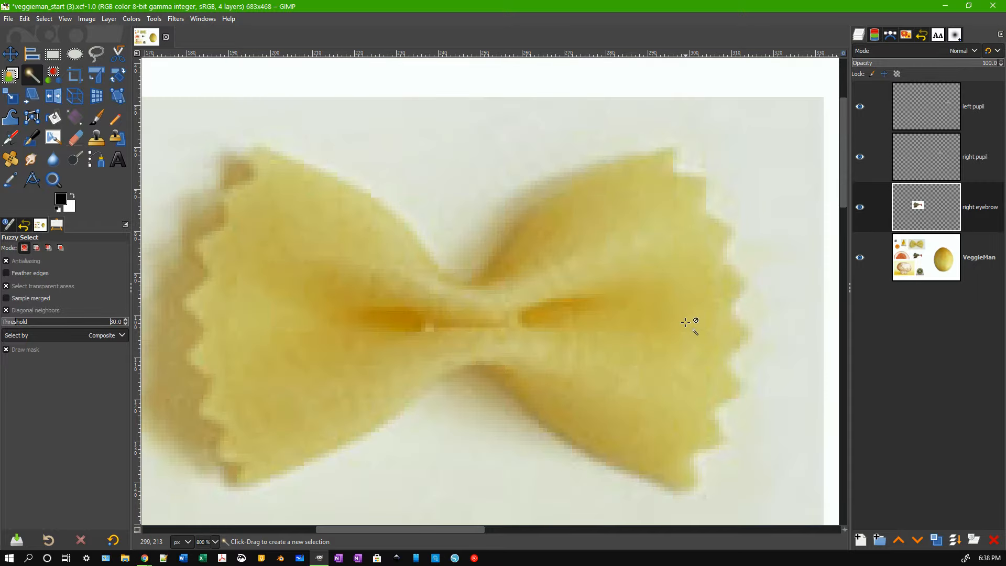
scroll(685, 322, down, 9)
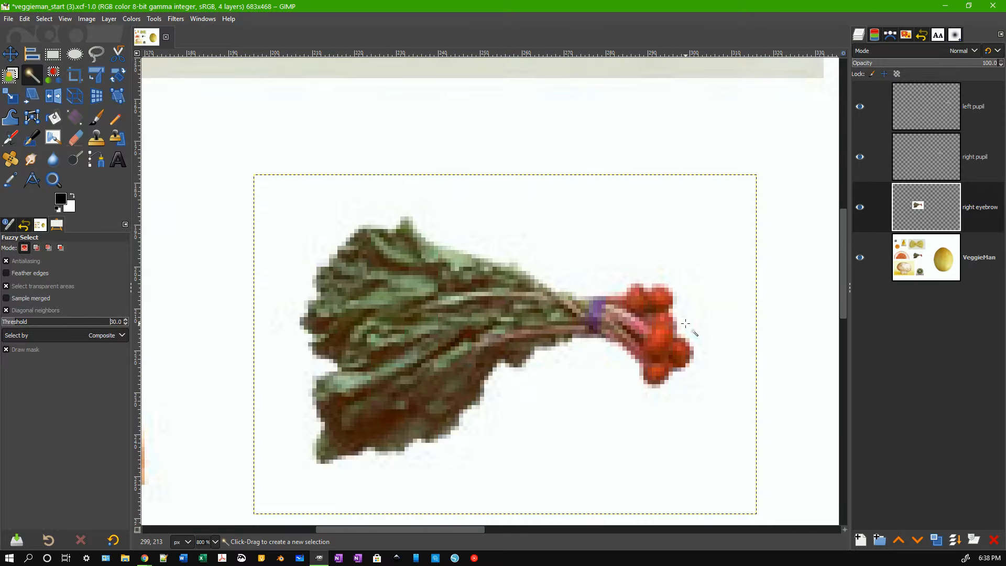
ctrl+scroll(685, 323, up, 3)
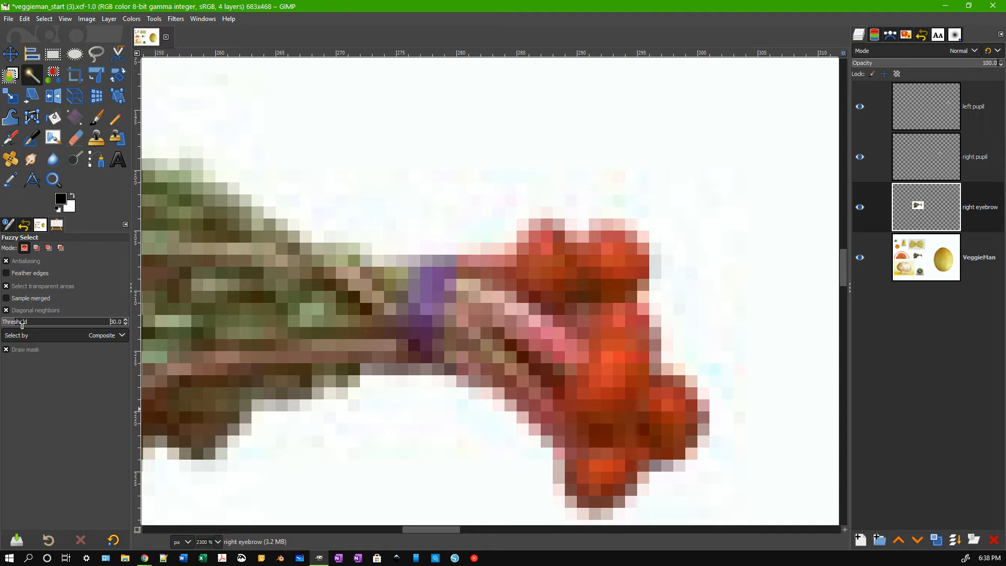
scroll(311, 310, down, 4)
scroll(292, 326, down, 1)
Centre the view on the chard and add more leaf areas to the selection.
drag(225, 364, 426, 351)
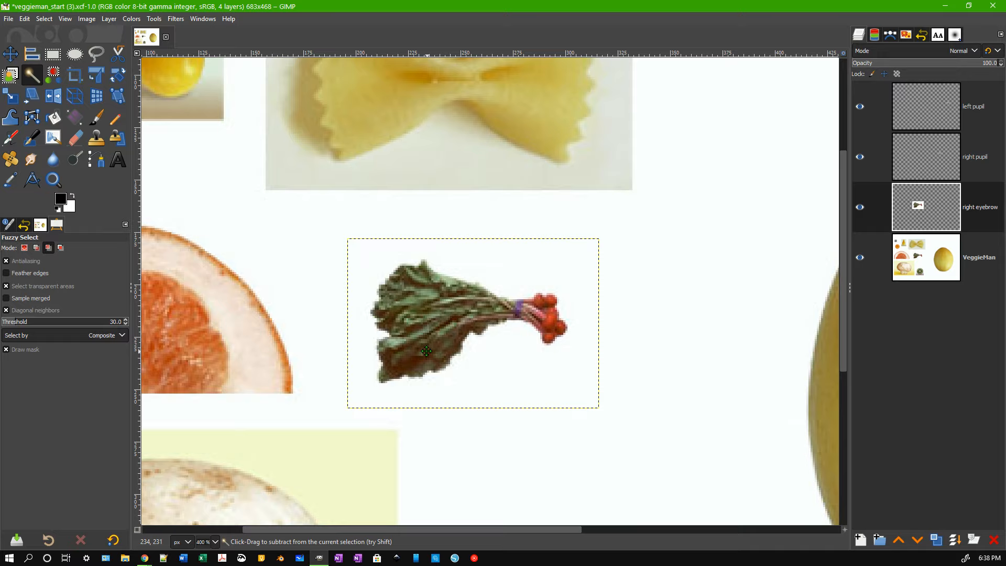
mouse_move(426, 351)
mouse_down()
mouse_move(415, 360)
mouse_move(414, 341)
mouse_move(415, 352)
mouse_up()
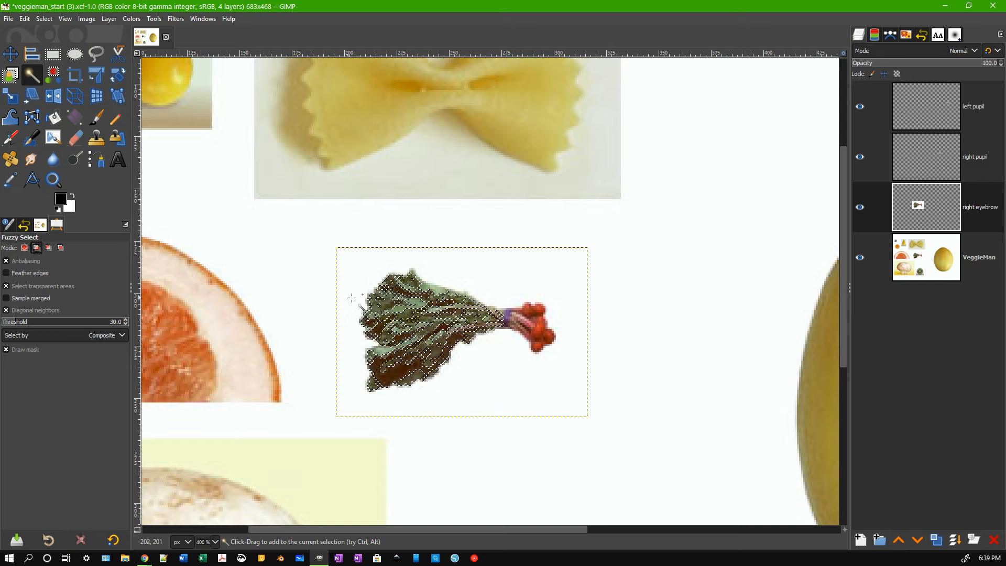
shift+click(420, 302)
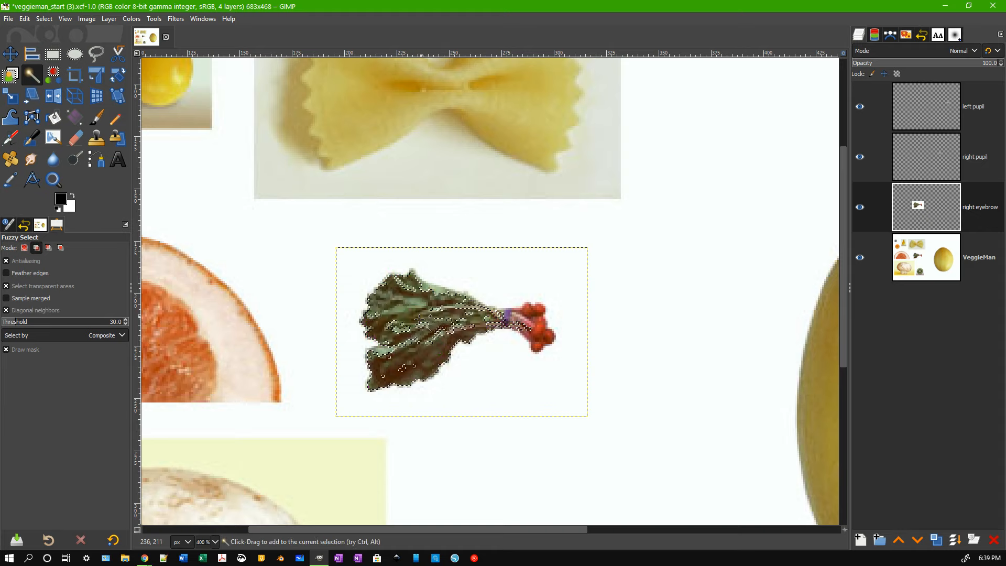
shift+click(438, 333)
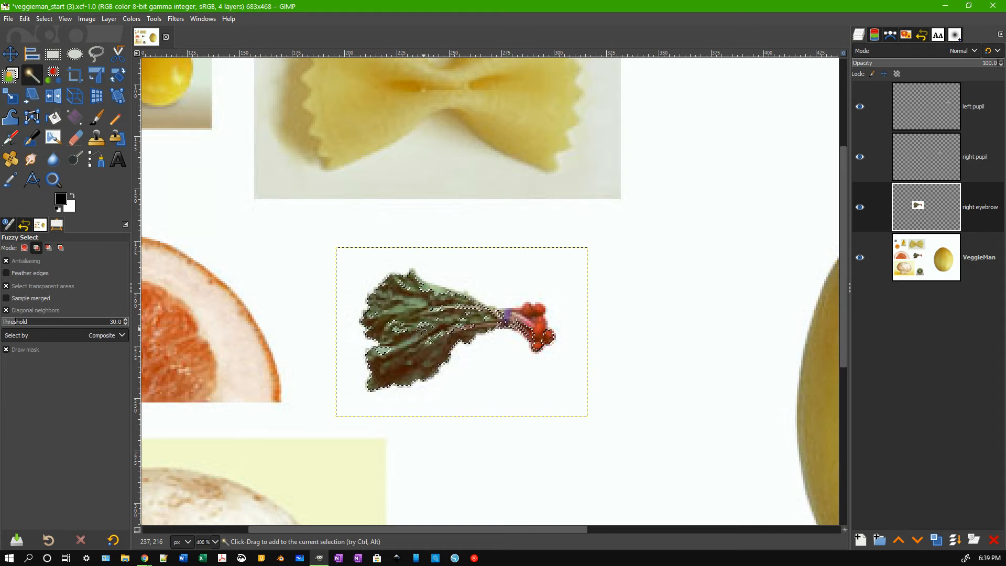
Clear the selection, set threshold to 141.3, and select the whole chard bunch in one click.
click(45, 19)
click(52, 45)
click(69, 322)
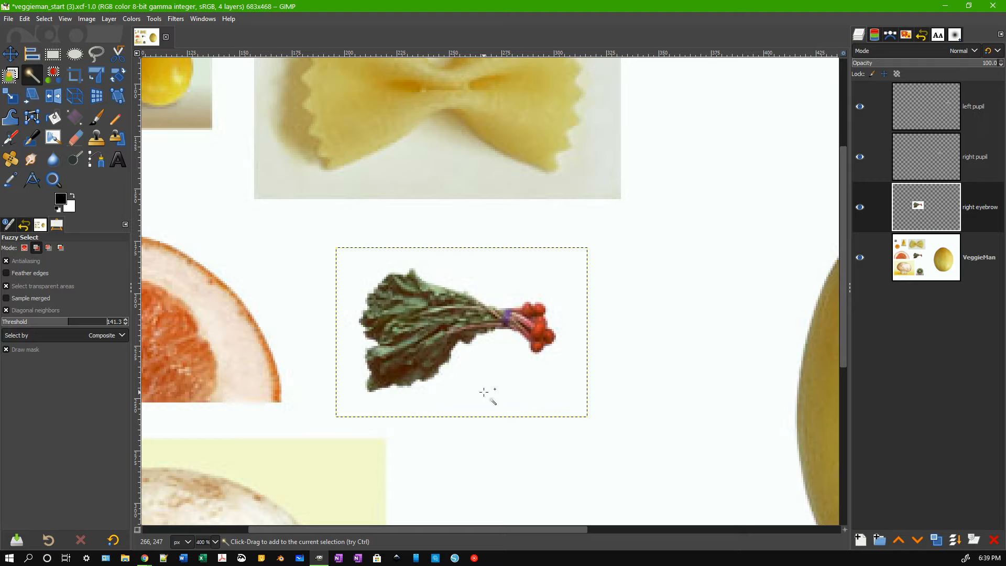
click(425, 328)
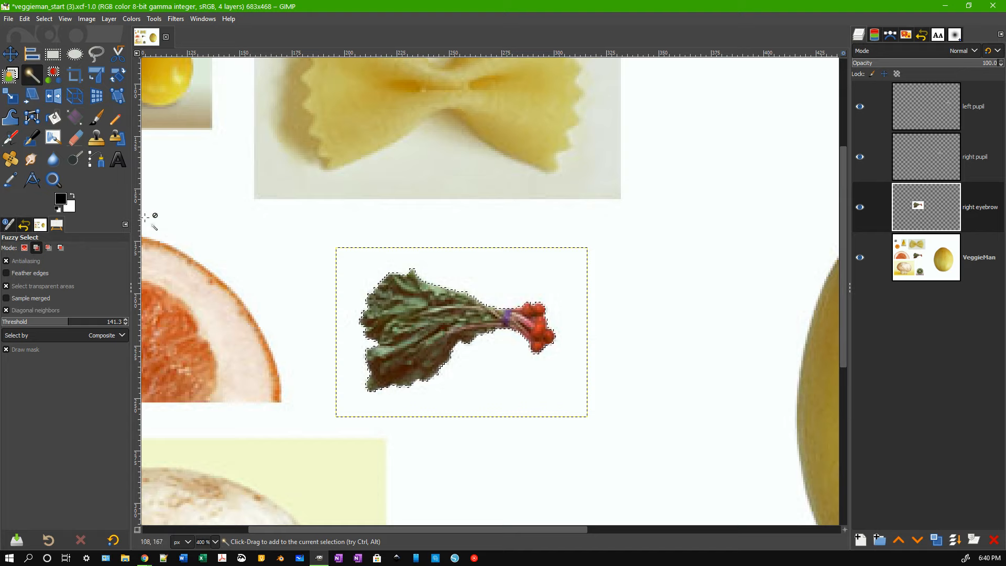
click(44, 19)
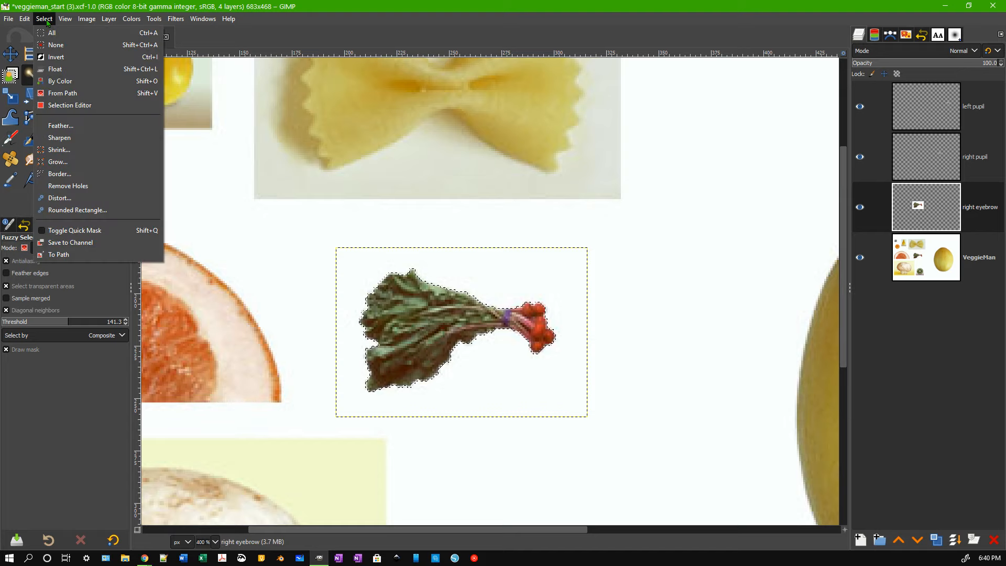
Shrink the chard selection, copy it with Ctrl+C, and paste it as a floating selection.
click(52, 149)
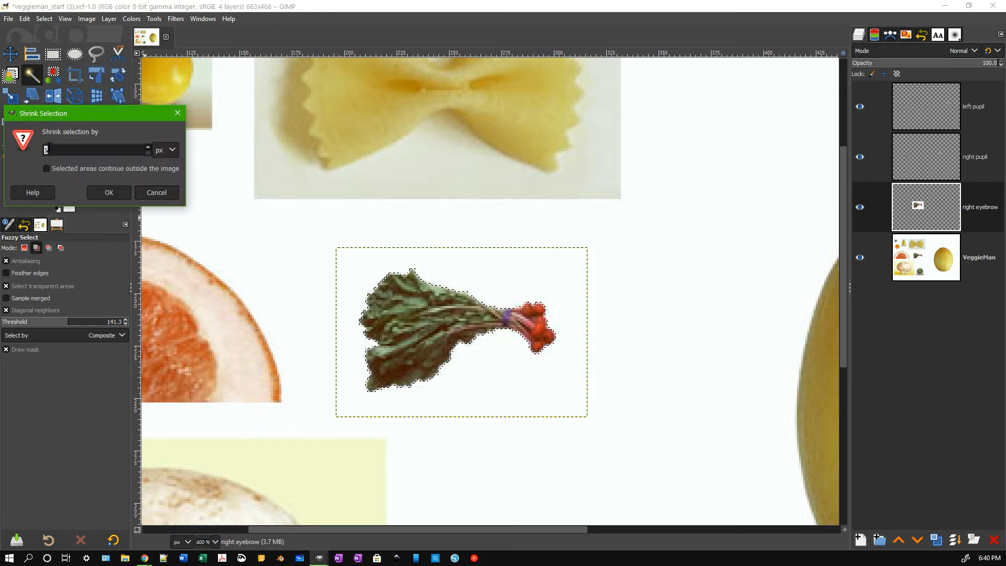
click(109, 193)
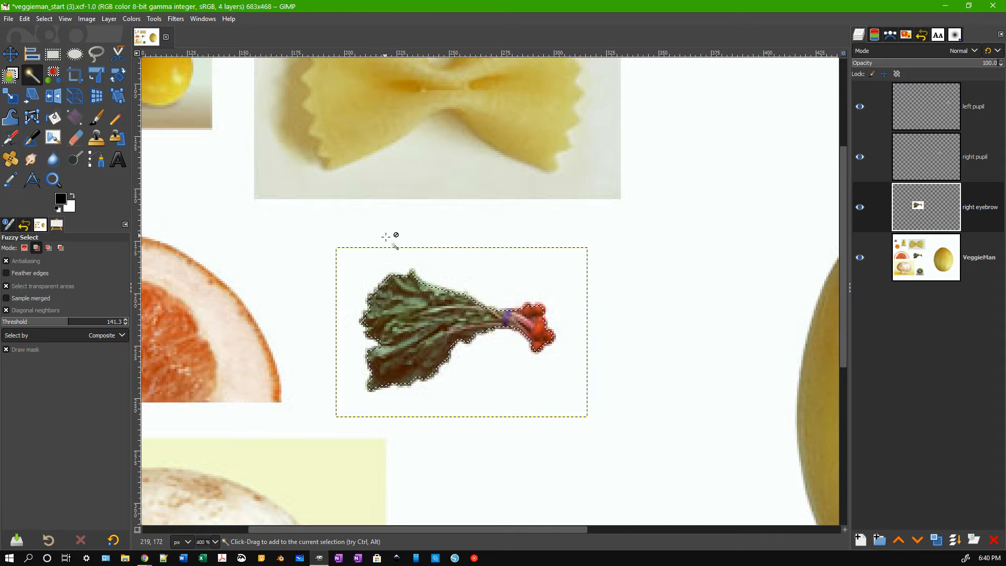
key(ctrl)
key(ctrl+c)
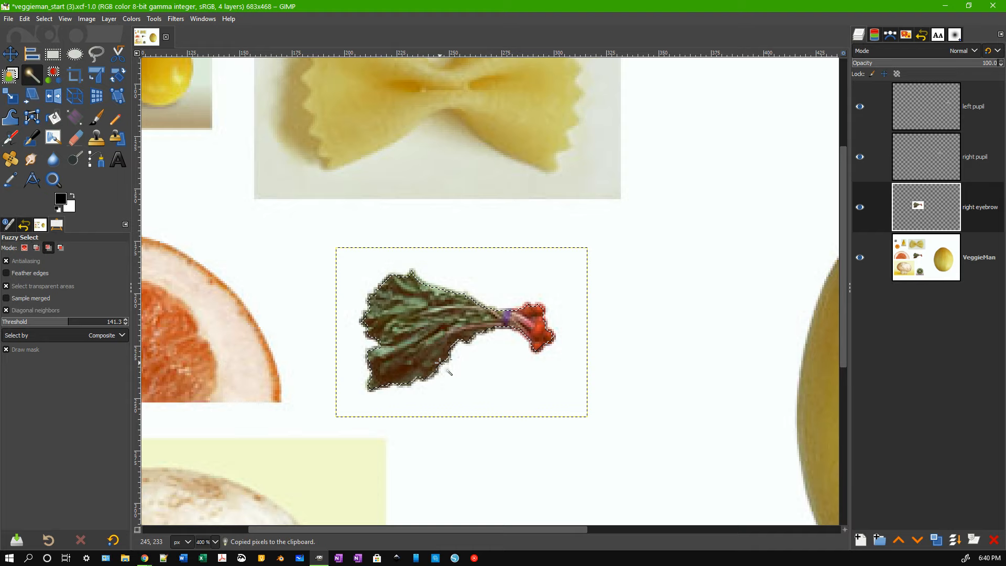
key(ctrl+v)
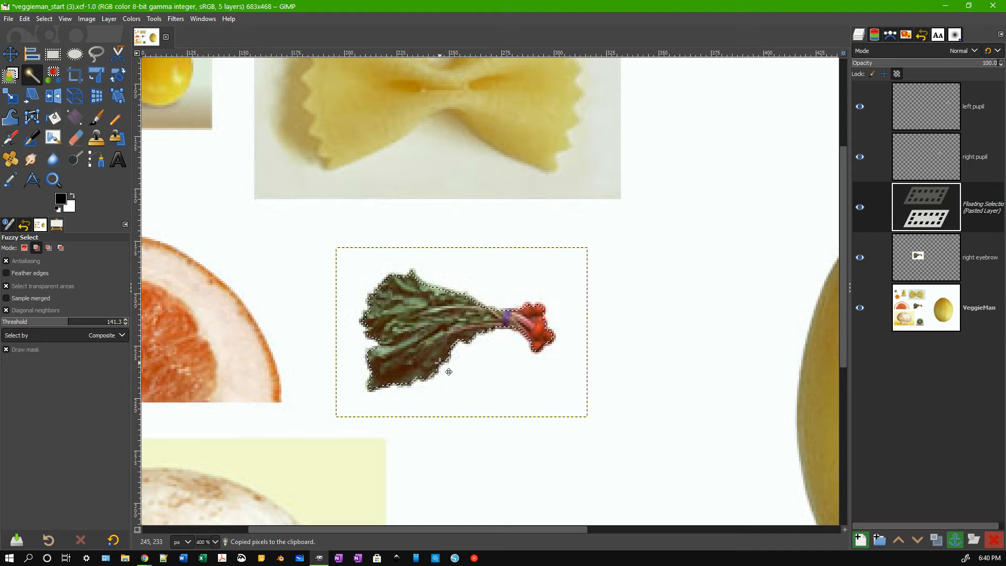
Name the pasted chard layer 'r eyebrow'.
double_click(990, 209)
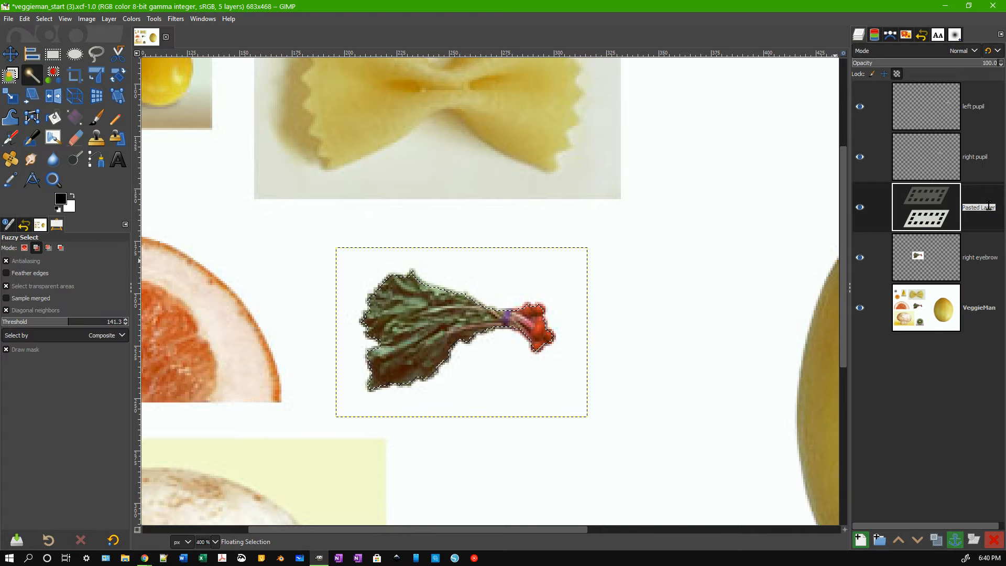
click(988, 262)
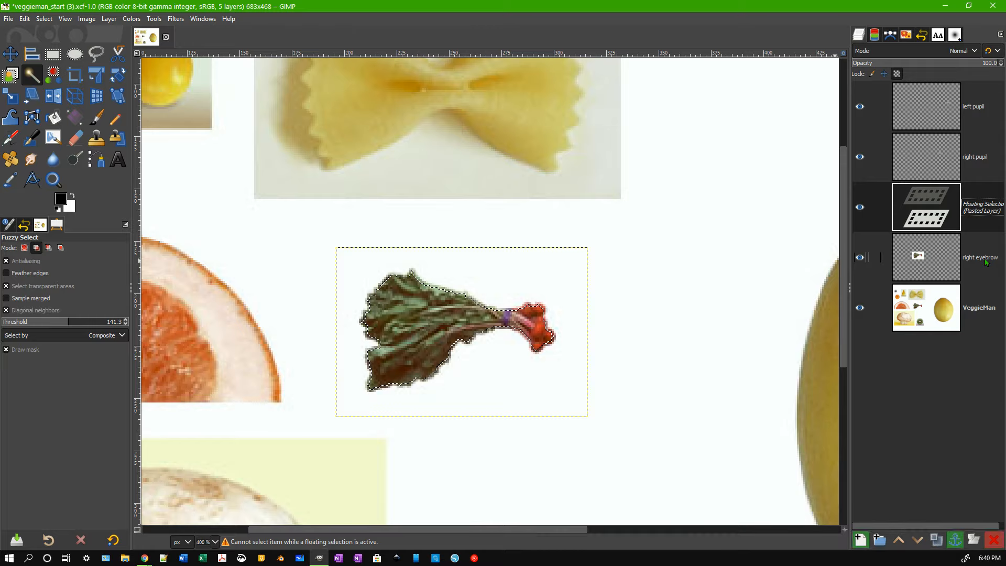
double_click(981, 212)
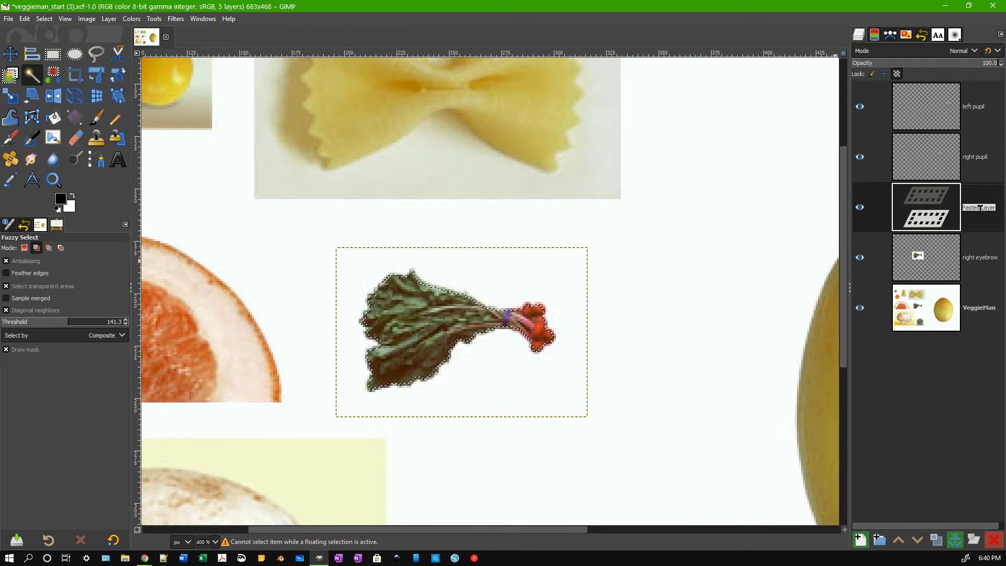
text(r eyebrow)
key(Return)
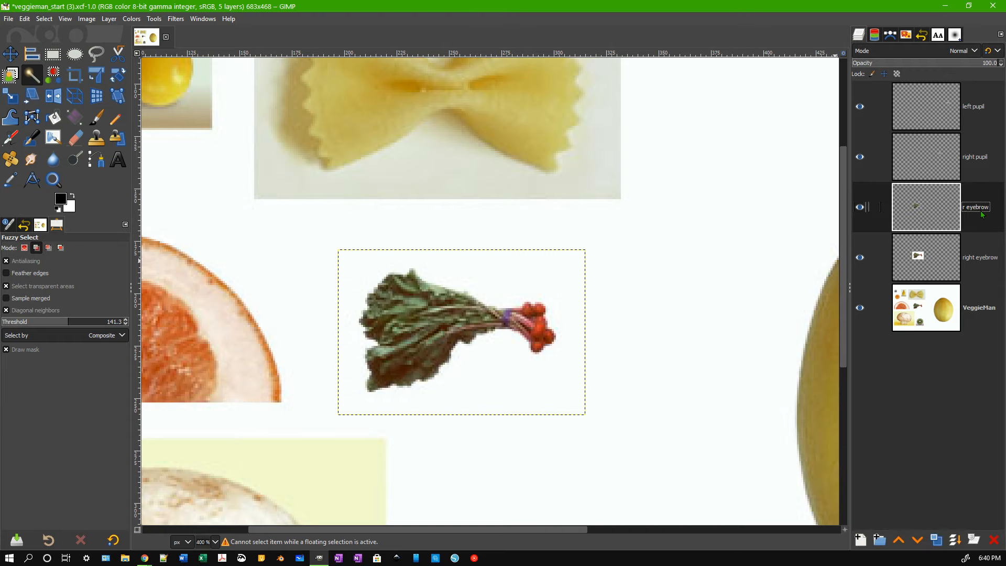
Rename the original 'right eyebrow' layer to 'eyebrow'.
double_click(980, 256)
click(981, 256)
key(BackSpace)
key(BackSpace)
key(BackSpace)
key(BackSpace)
key(BackSpace)
key(BackSpace)
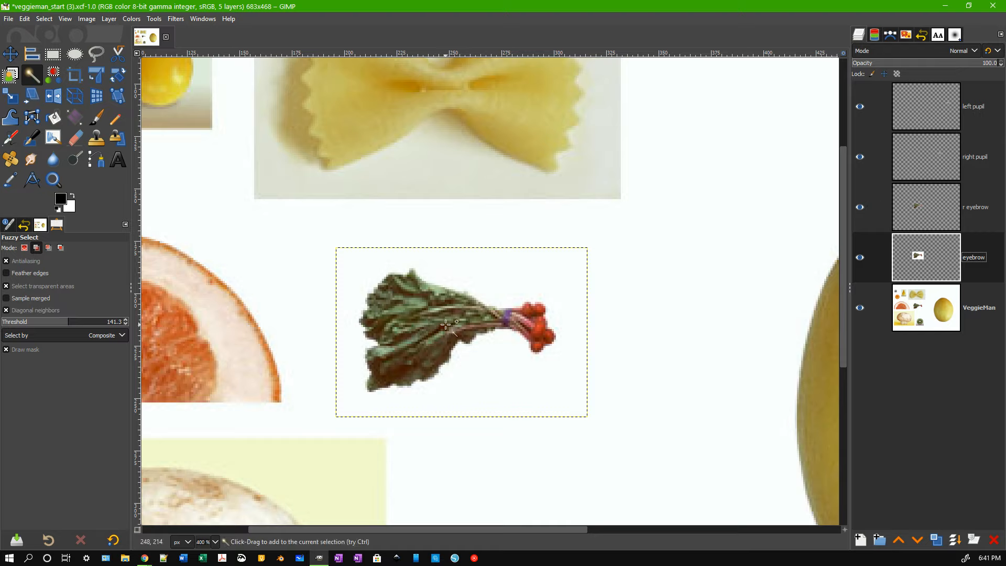
key(m)
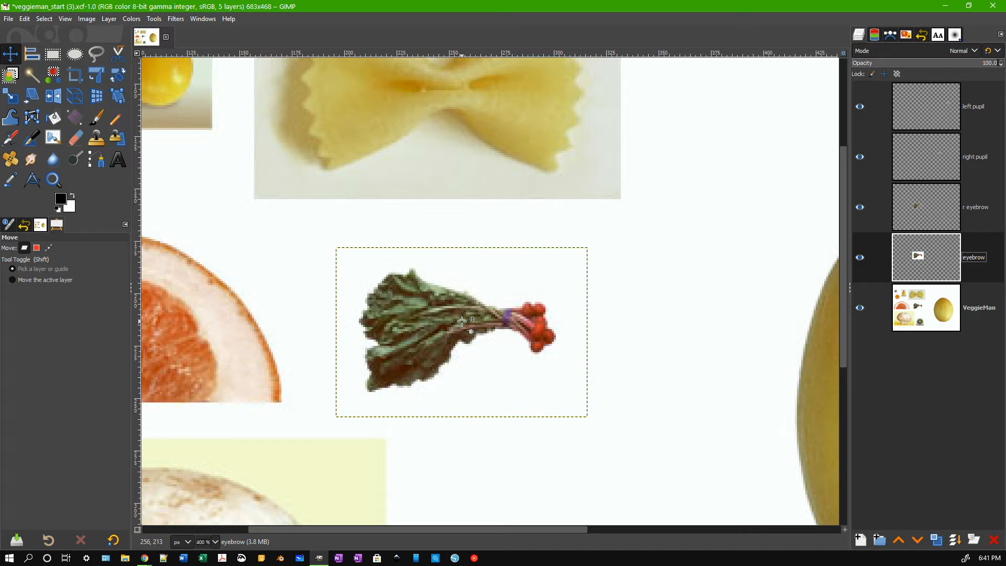
Make the eyebrow layer active and set the Move tool to move the active layer.
click(920, 309)
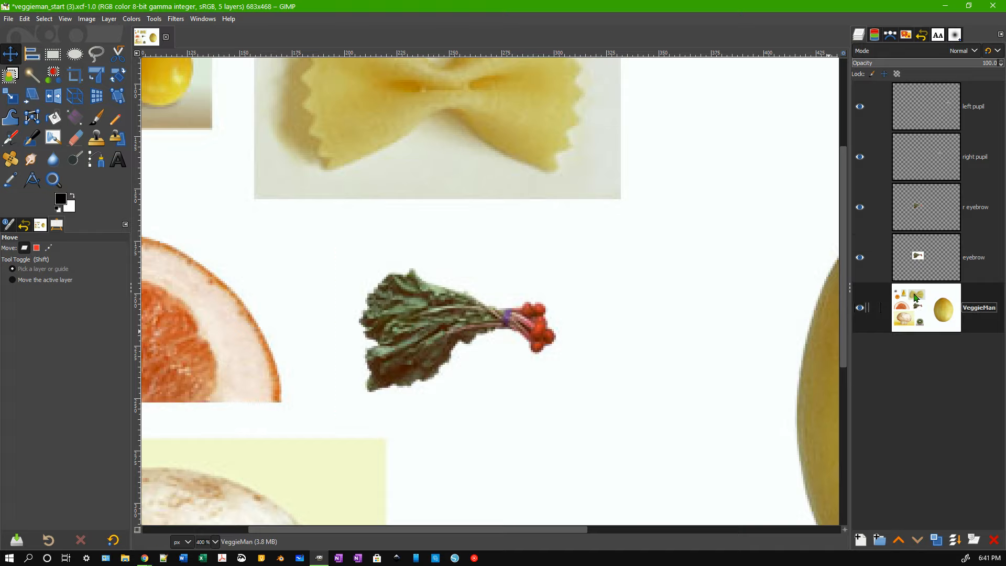
click(919, 261)
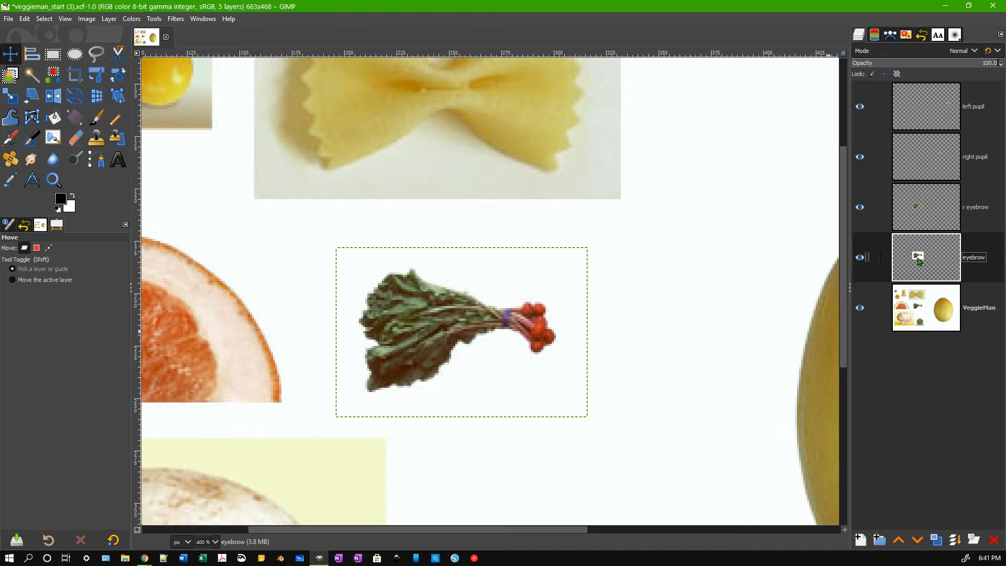
click(923, 211)
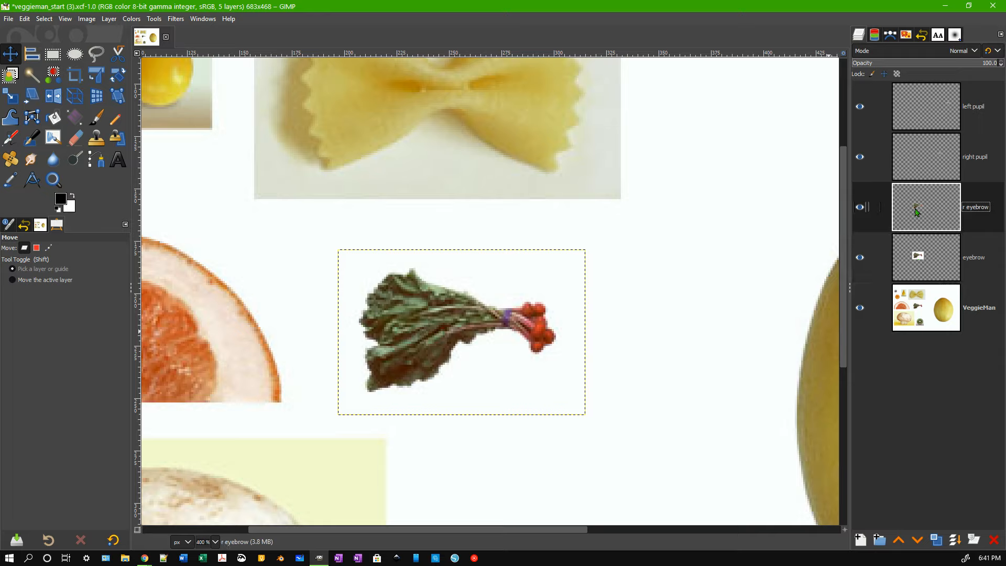
click(919, 261)
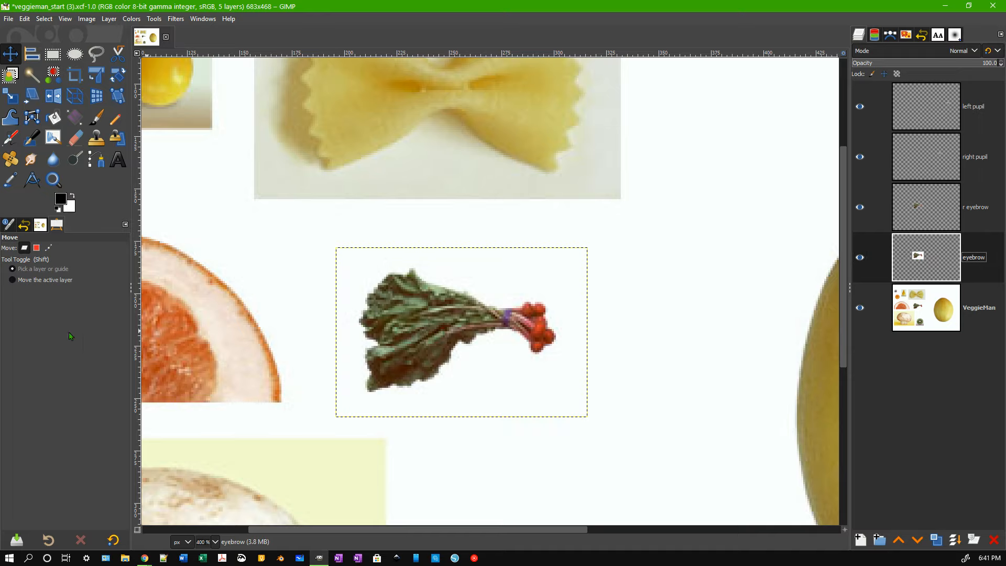
click(66, 286)
Zoom out and drag the eyebrow chard up over the bow-tie pasta.
drag(520, 464, 608, 459)
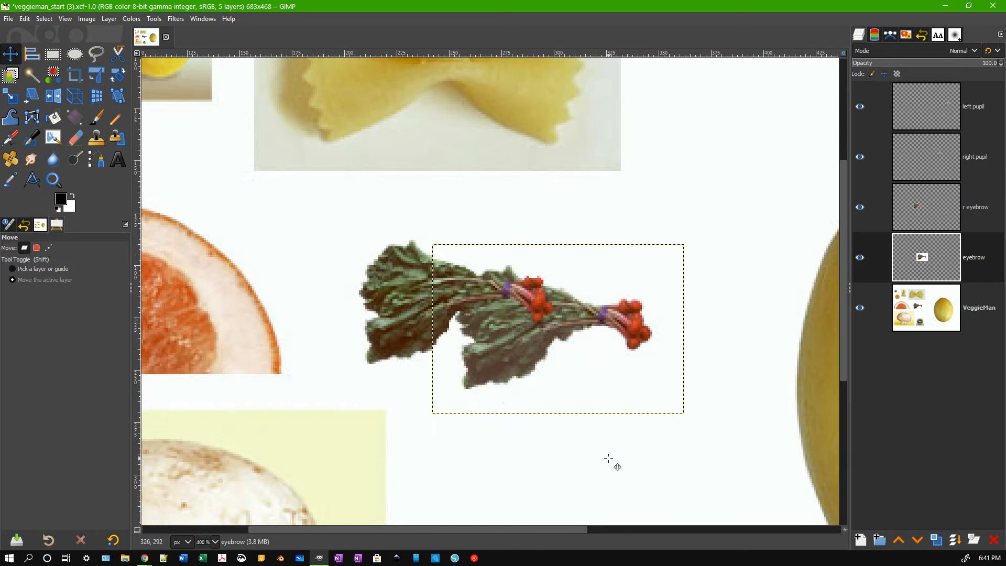
key(ctrl+z)
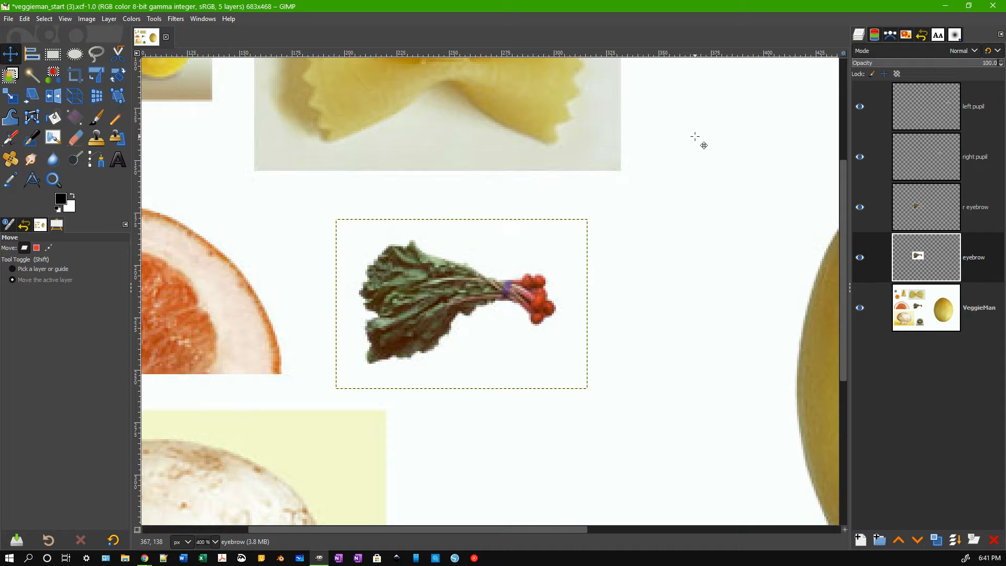
scroll(652, 261, down, 5)
scroll(649, 262, up, 5)
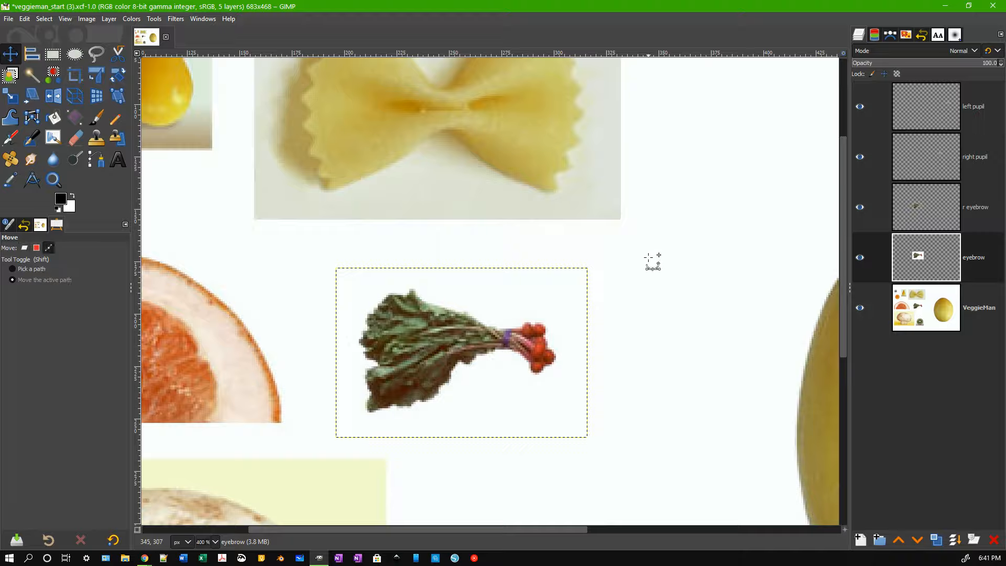
scroll(649, 264, down, 5)
drag(744, 345, 743, 298)
key(ctrl)
Undo the eyebrow move so the chard returns to its original spot.
key(ctrl+z)
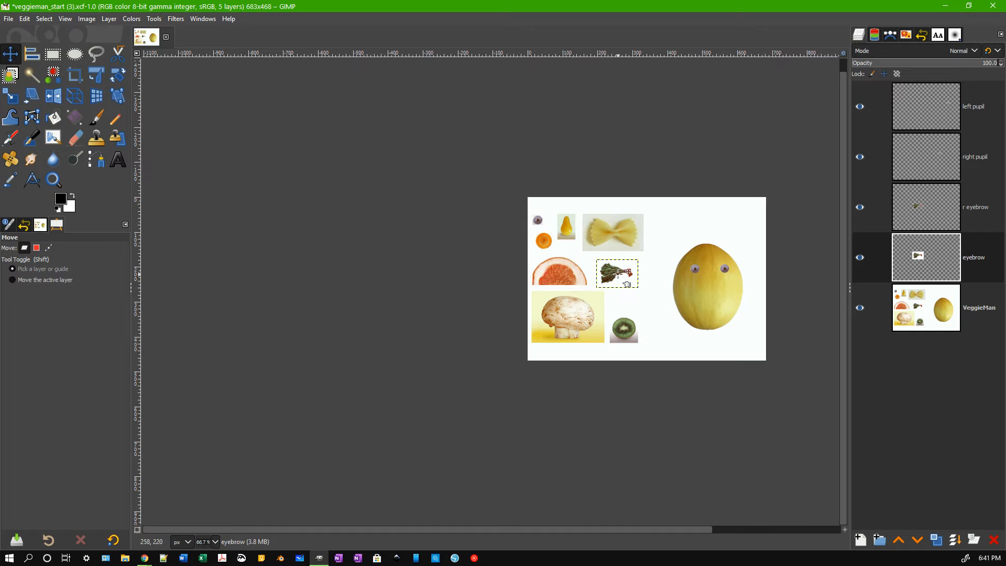
scroll(617, 273, up, 7)
scroll(622, 276, down, 2)
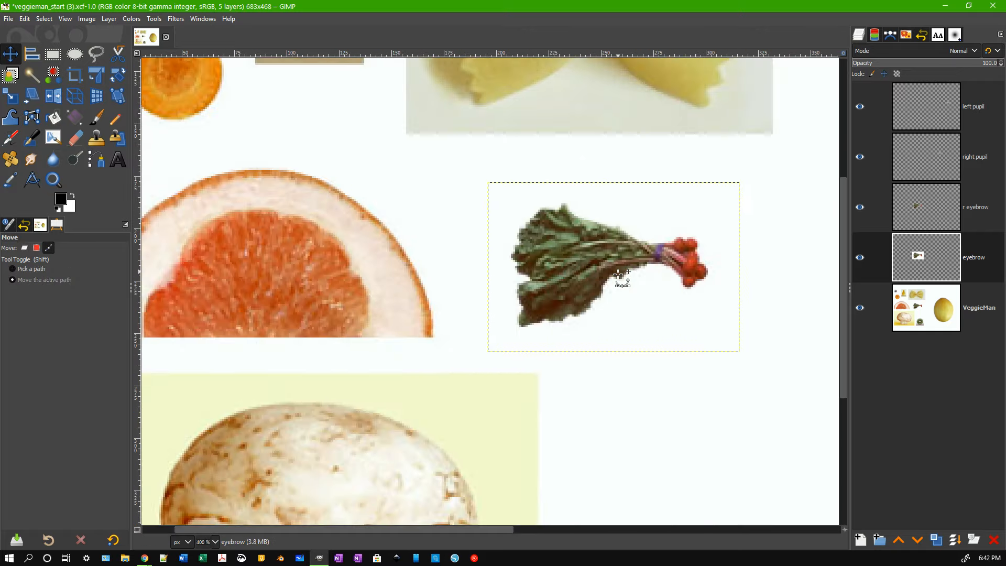
Drag the r eyebrow chard down and right, below the original bunch.
click(945, 216)
drag(581, 264, 641, 417)
scroll(641, 416, down, 4)
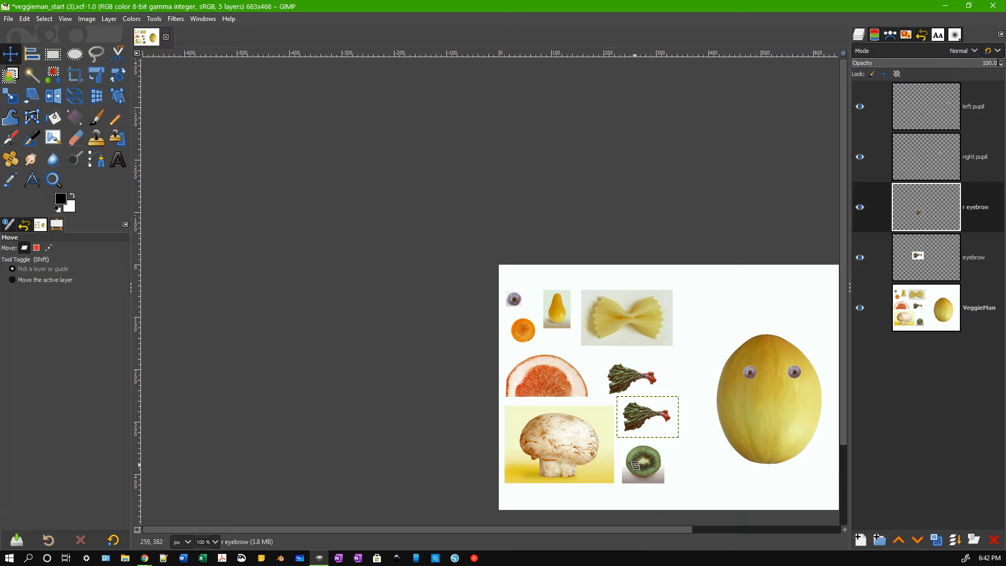
drag(634, 466, 642, 463)
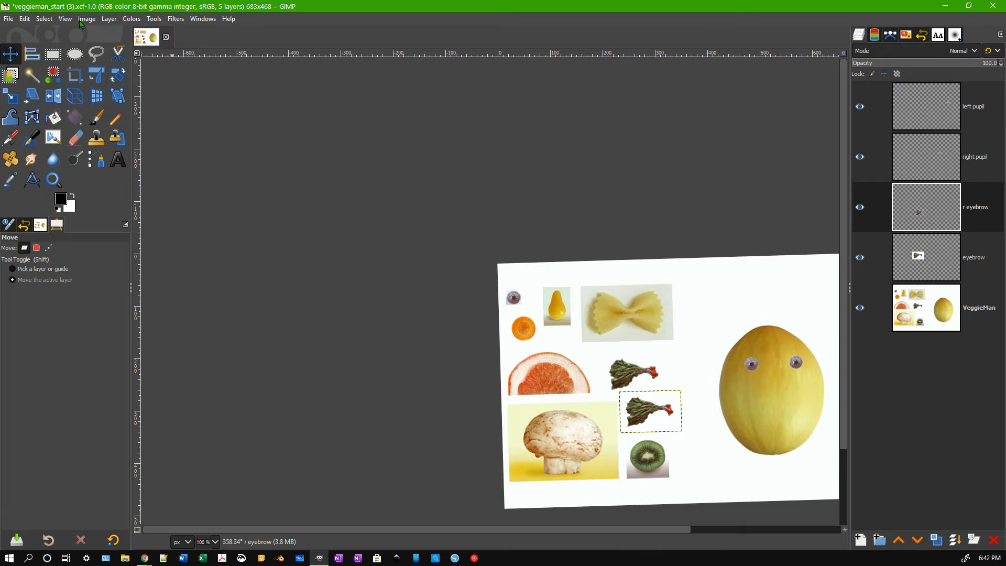
Reset the view's flip and rotation to straighten the canvas.
click(66, 21)
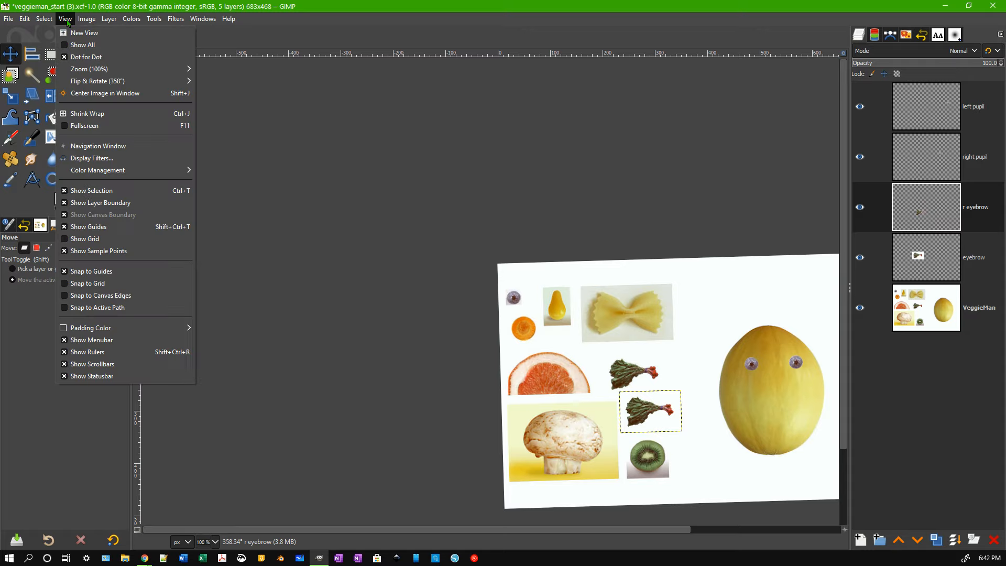
mouse_move(103, 71)
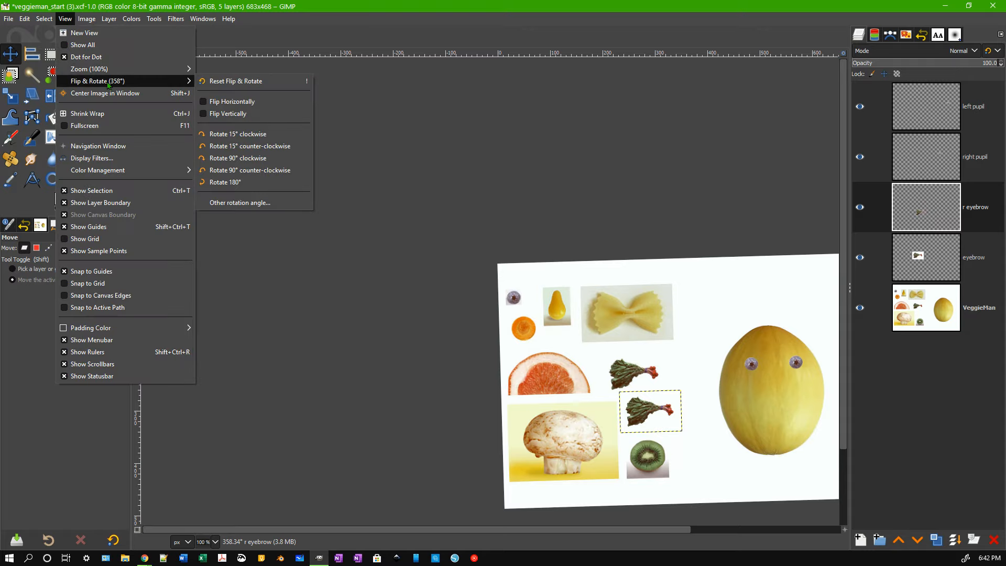
click(252, 81)
key(ctrl)
scroll(595, 350, down, 4)
scroll(635, 352, up, 3)
scroll(661, 356, down, 1)
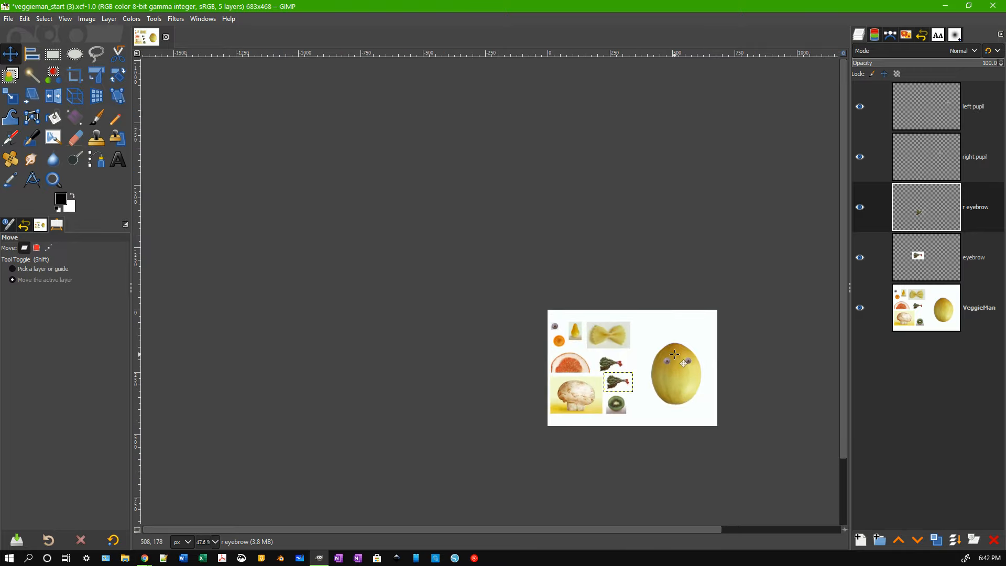
scroll(618, 367, down, 7)
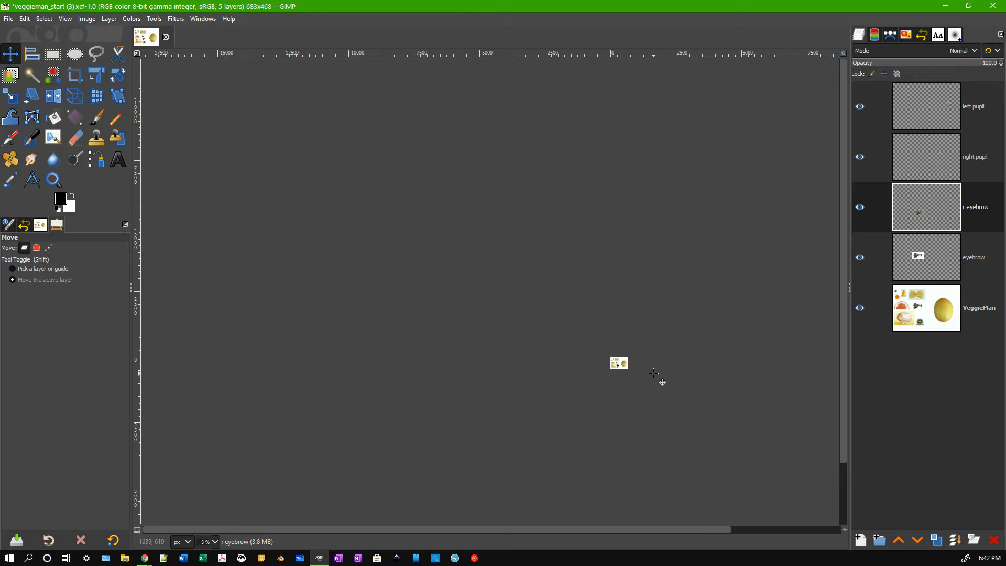
scroll(636, 378, down, 3)
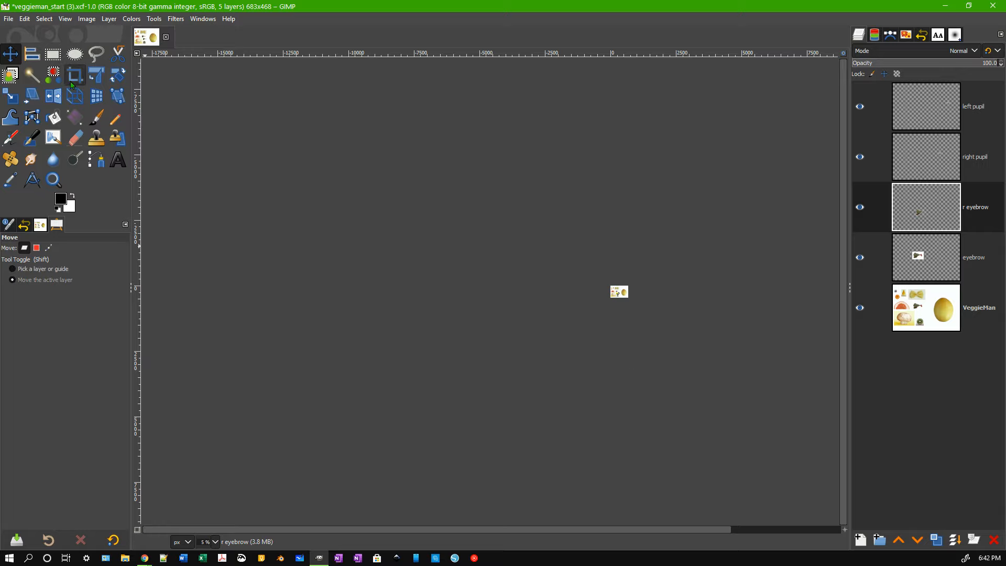
Fit the collage to the window and place the r eyebrow chard over the melon's left eye.
click(69, 19)
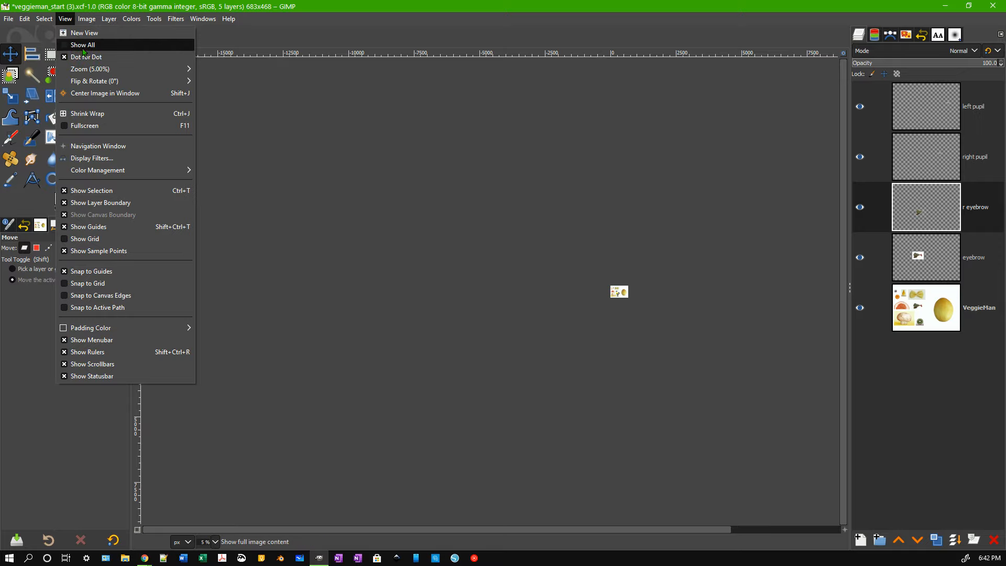
mouse_move(88, 75)
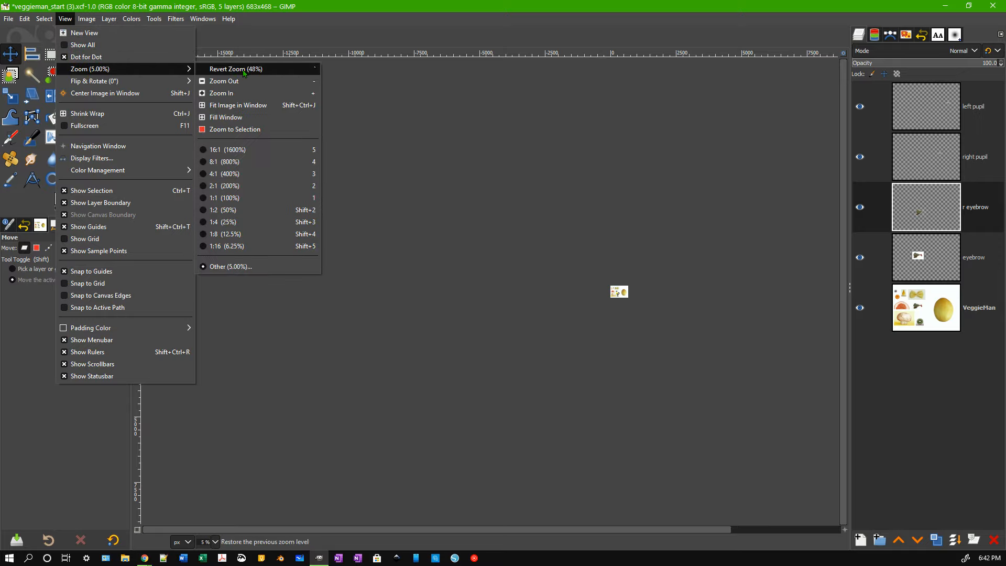
click(236, 123)
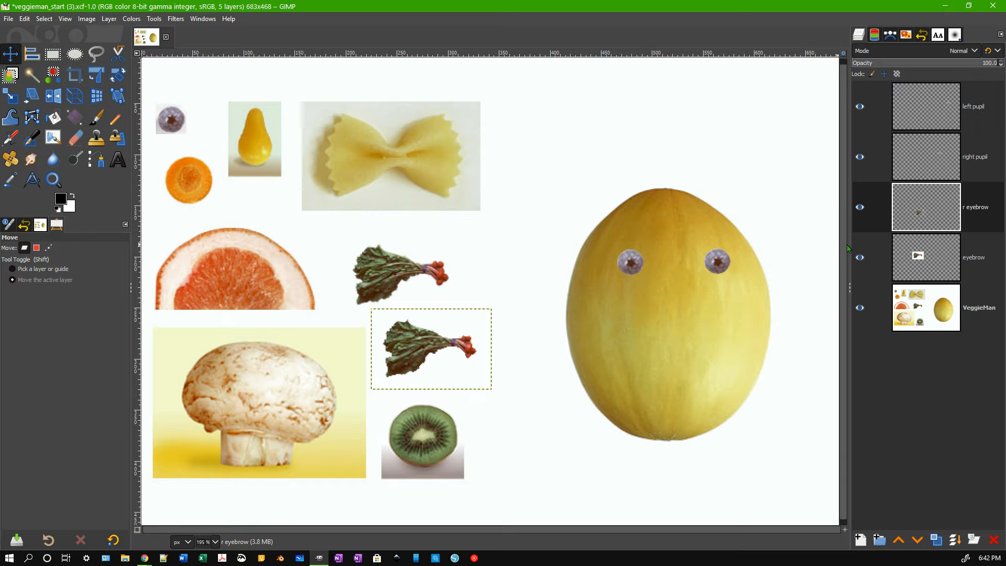
drag(425, 348, 608, 241)
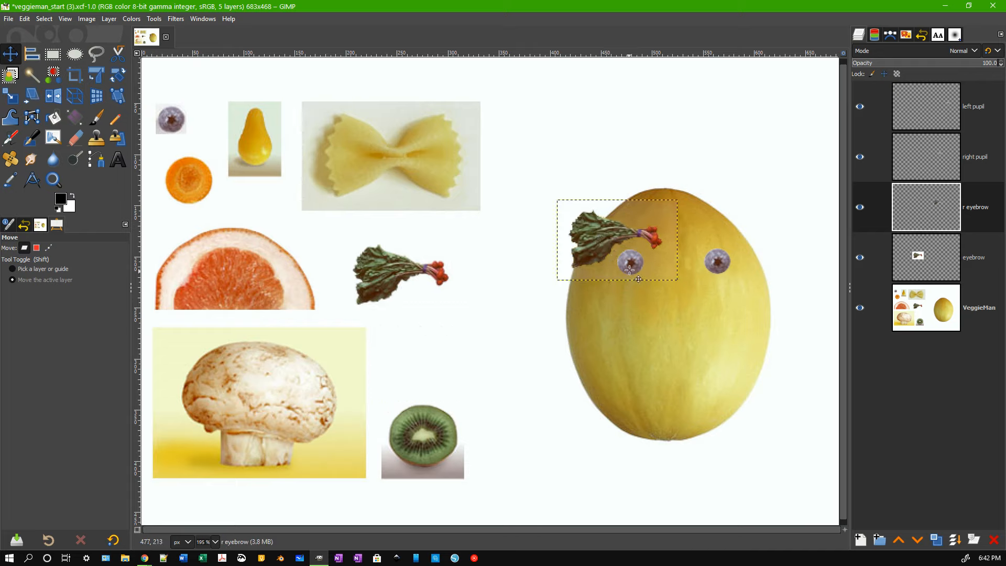
click(947, 159)
Make the eyebrow layer active and choose Fuzzy Select in Replace mode.
click(860, 157)
click(860, 157)
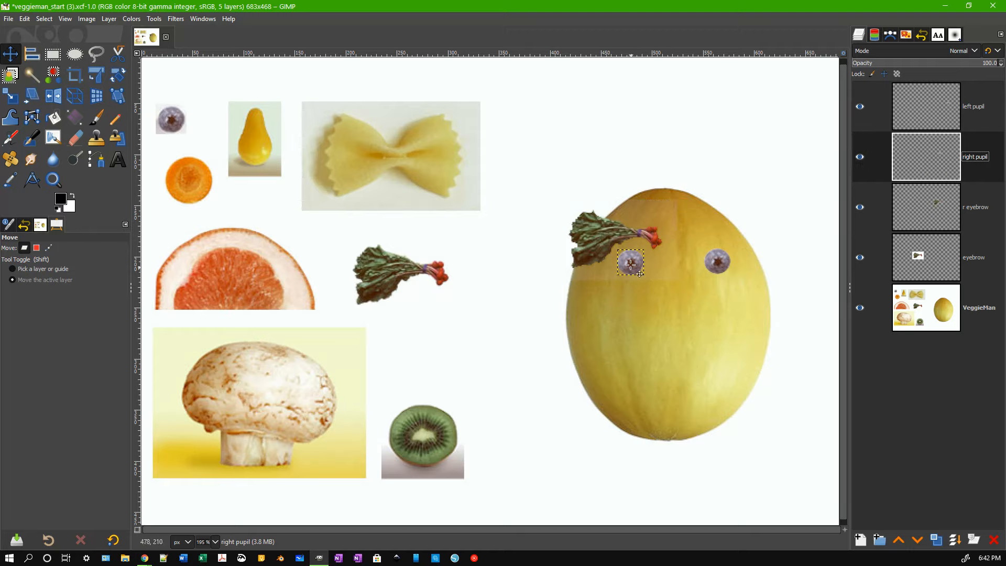
click(920, 265)
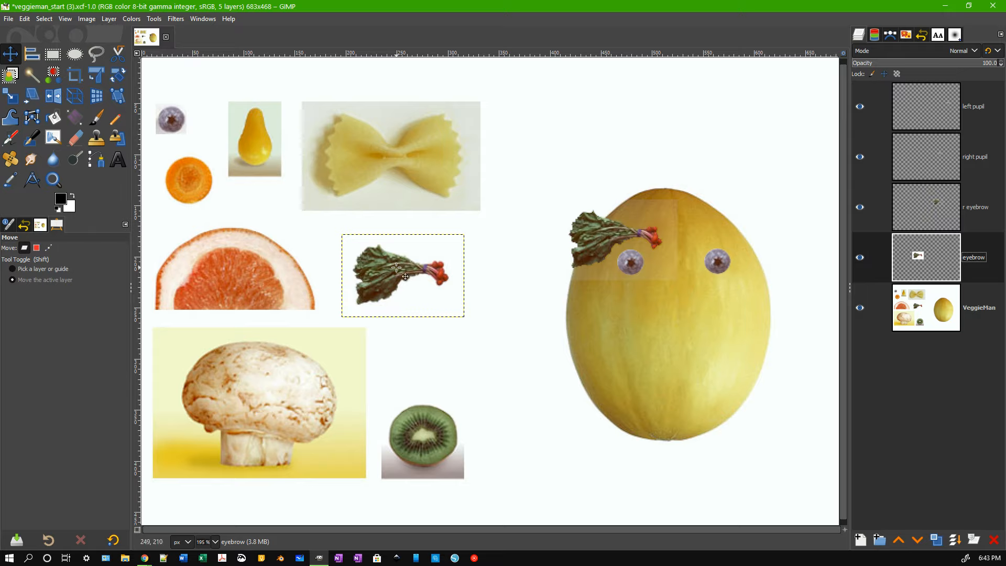
click(32, 76)
click(24, 248)
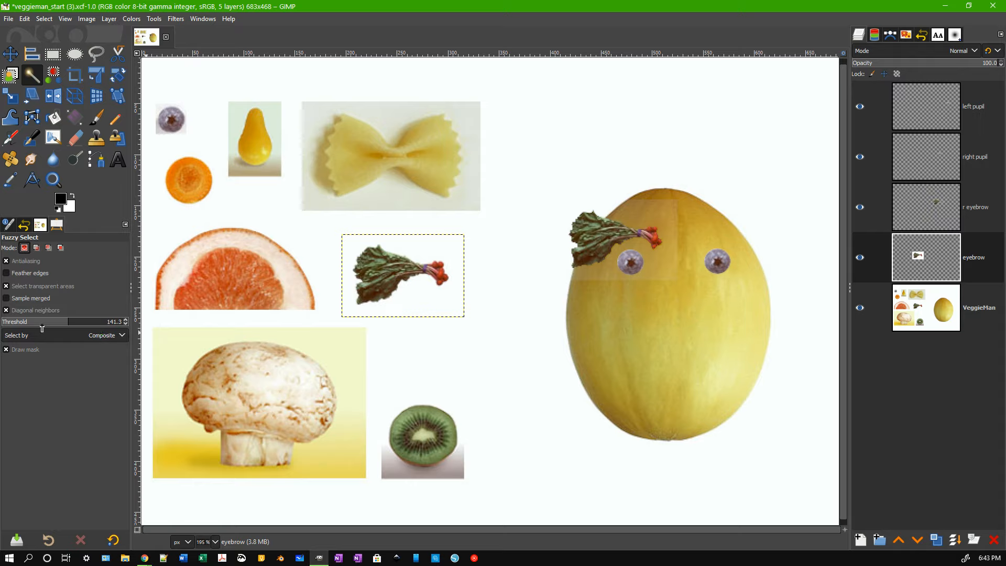
Set the threshold to 35.3, select the chard by colour, and switch to subtract mode.
click(15, 322)
click(19, 322)
click(429, 303)
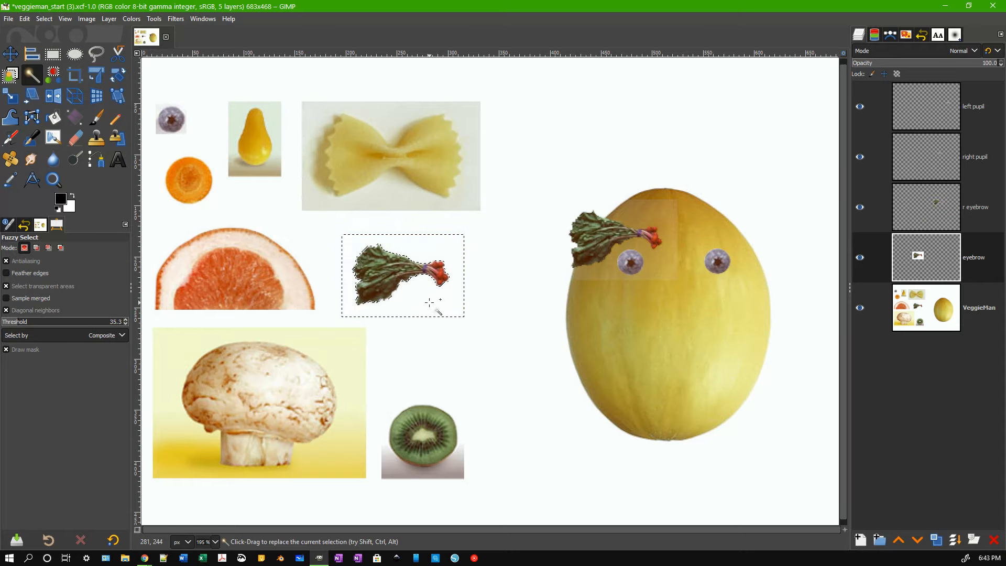
click(429, 303)
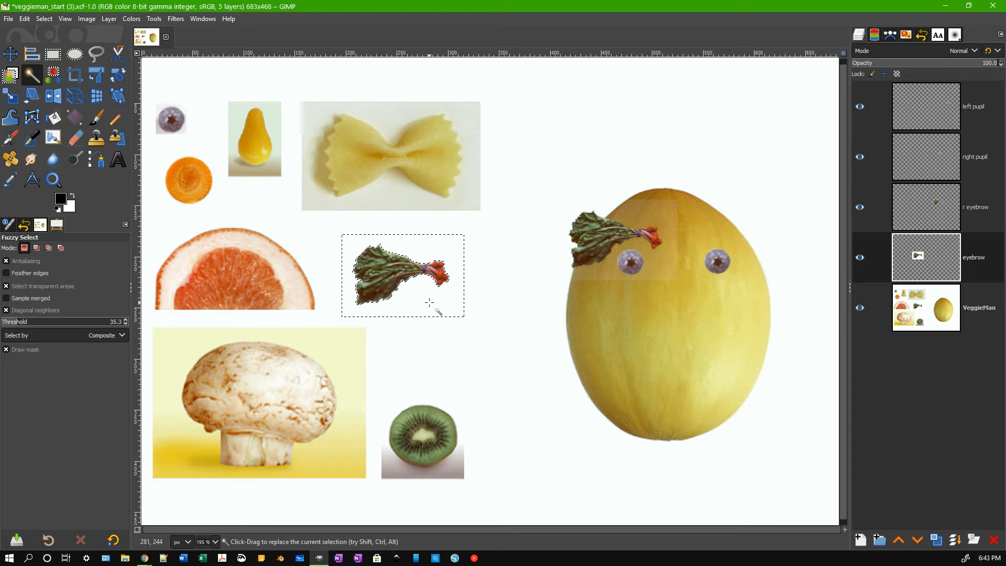
scroll(429, 303, up, 1)
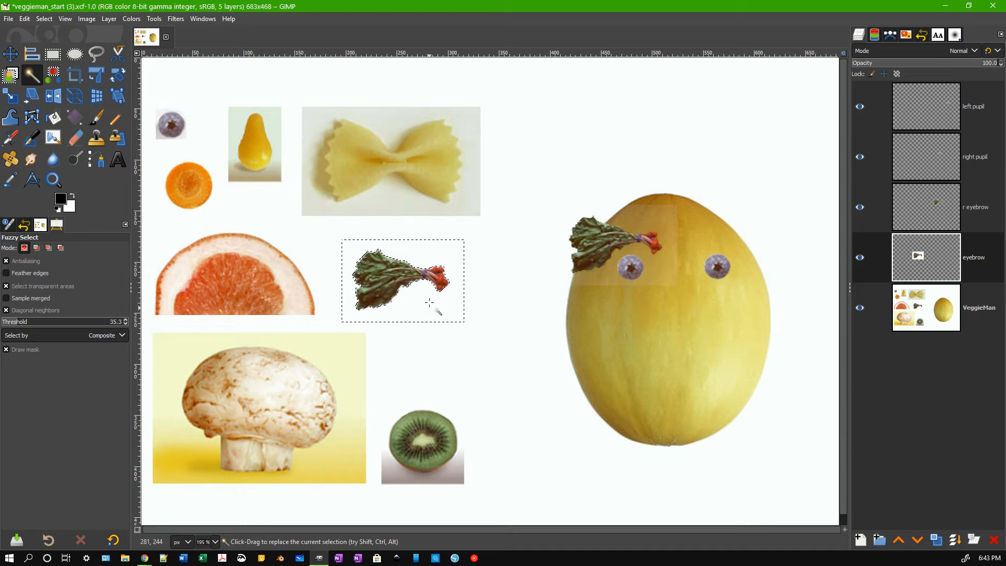
key(alt)
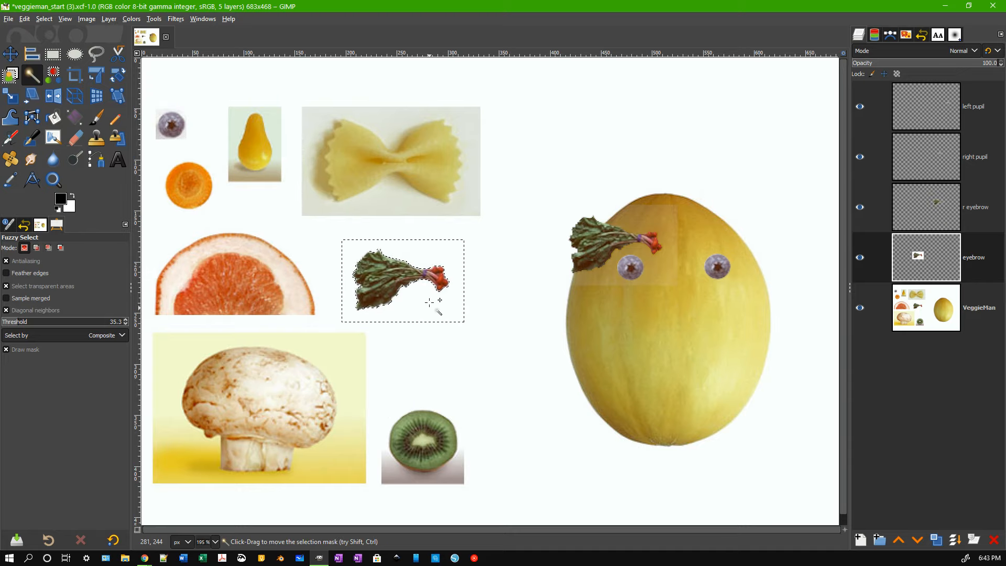
key(ctrl)
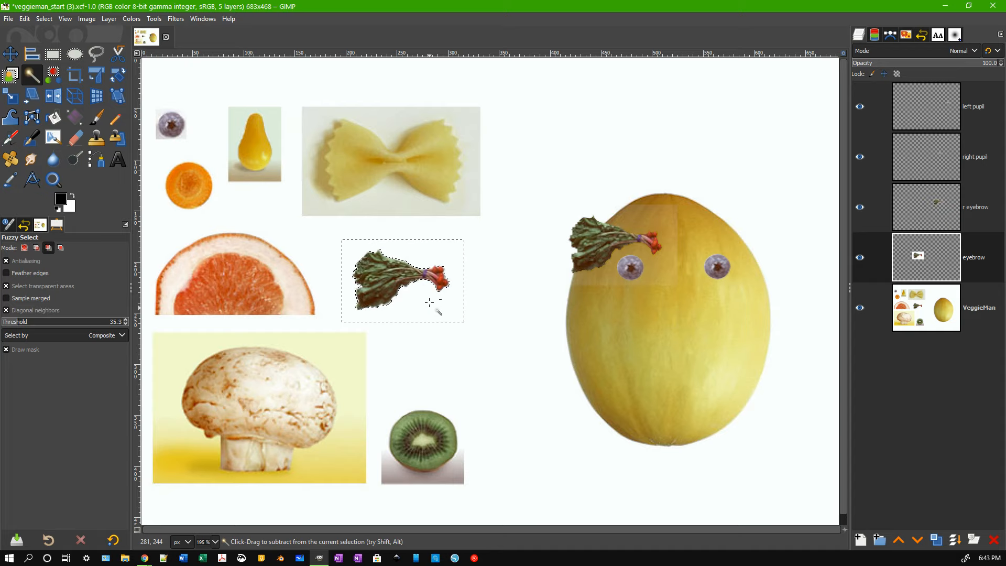
scroll(430, 302, up, 2)
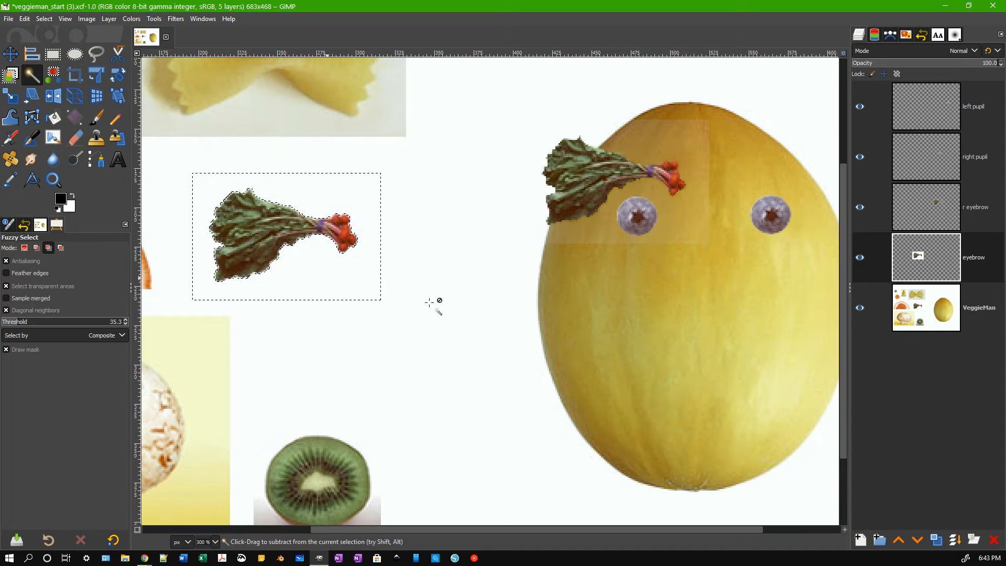
Hide the VeggieMan layer to check the eyebrow layer, then show it again.
drag(375, 527, 297, 531)
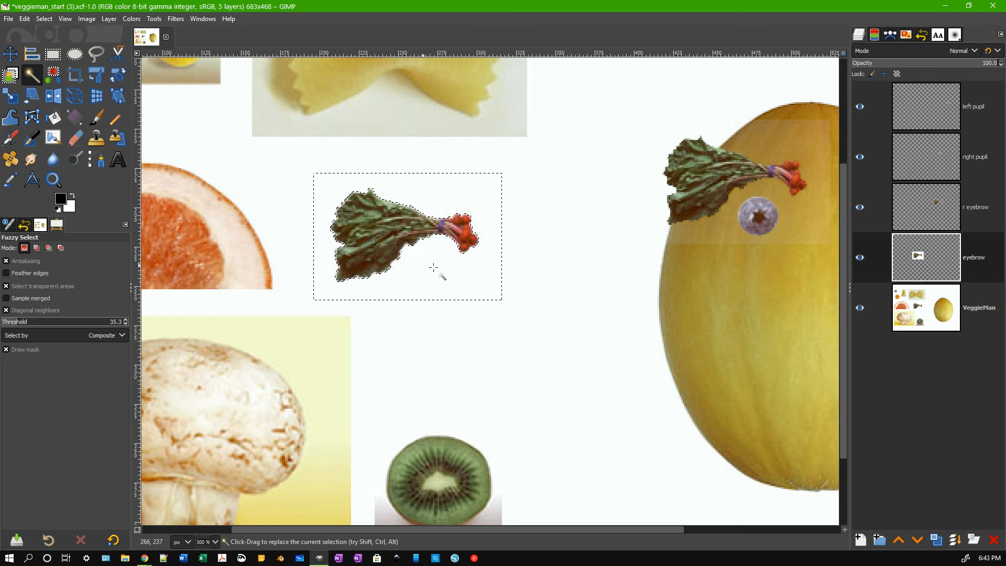
click(860, 308)
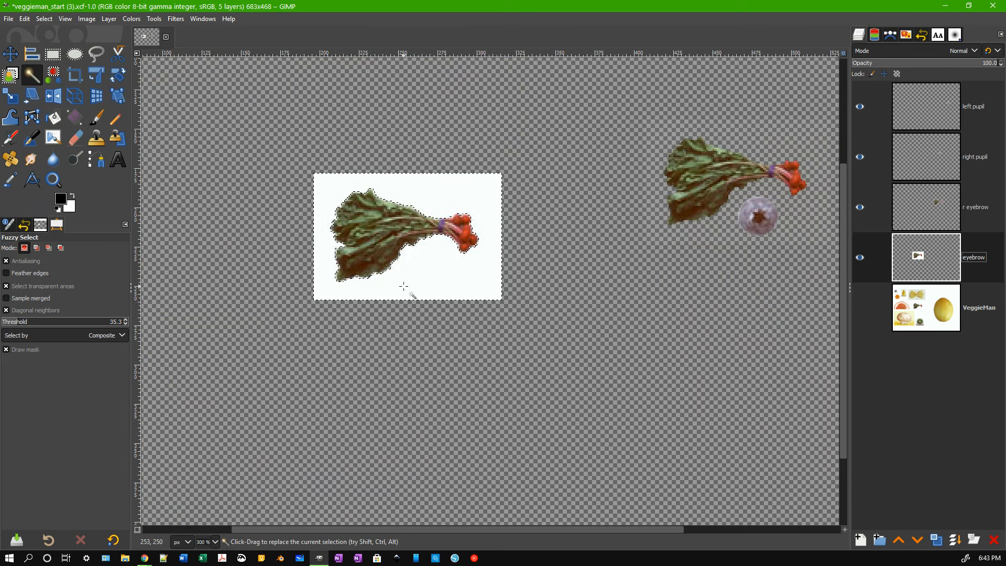
click(860, 308)
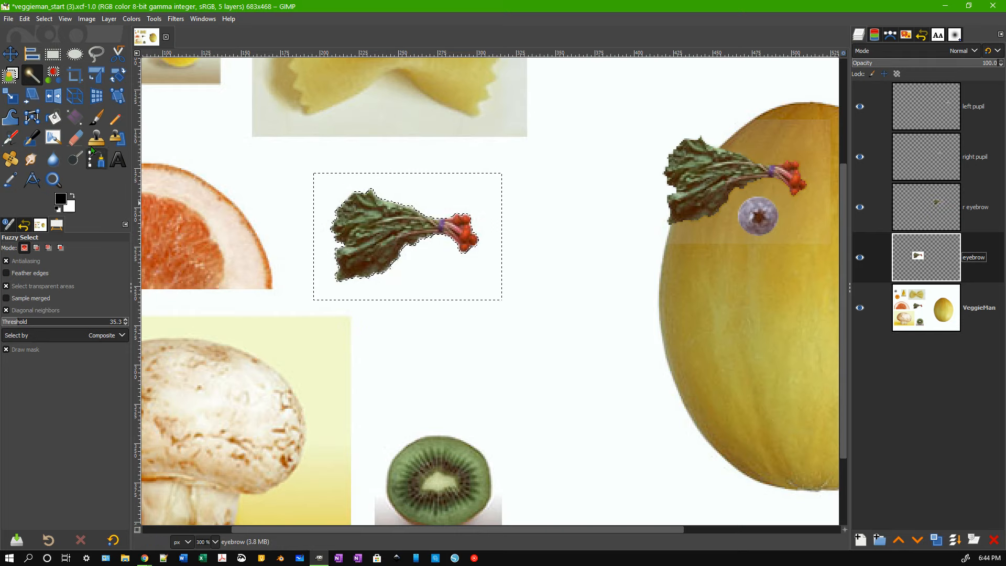
Grow the chard selection by 1 px.
click(44, 19)
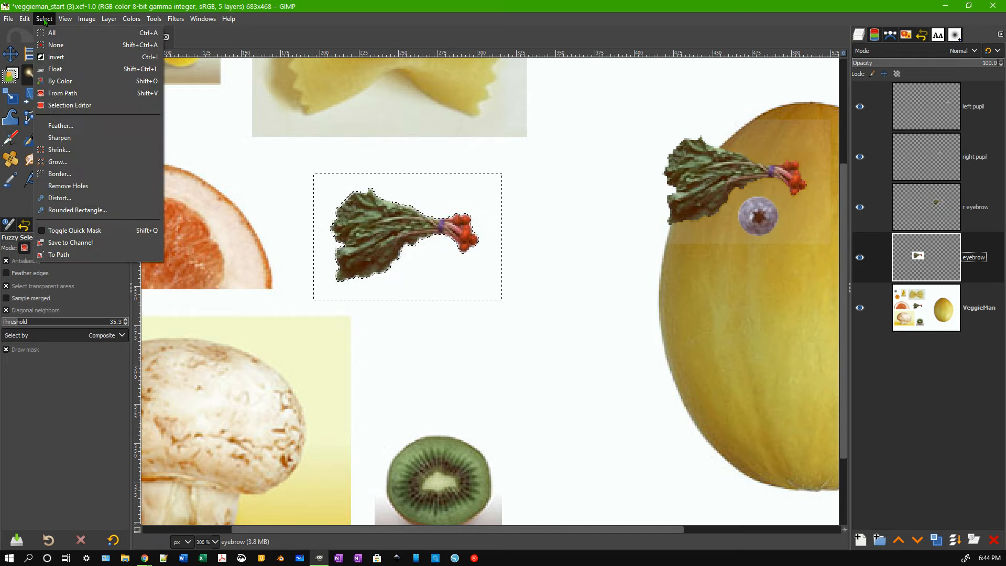
click(57, 162)
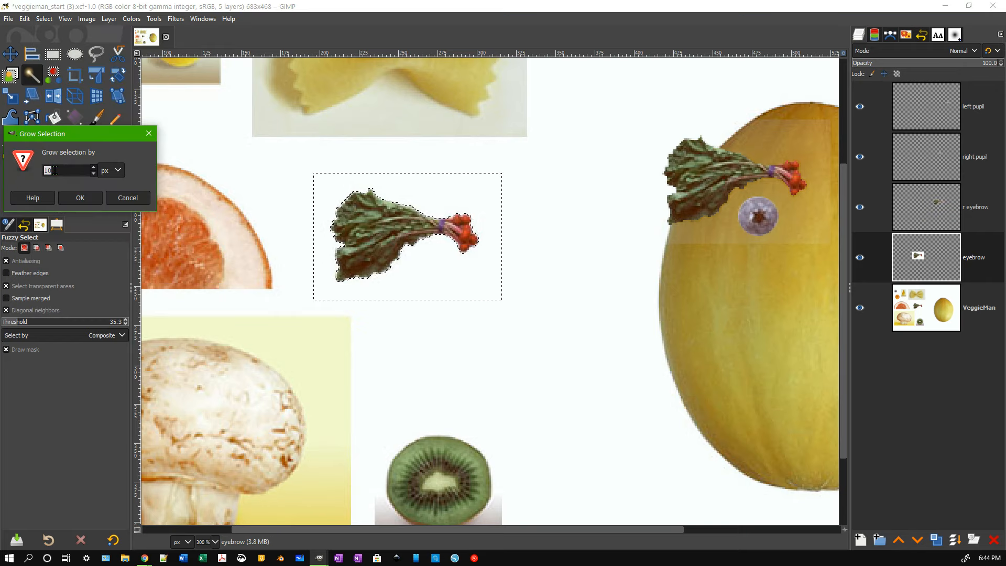
text(1)
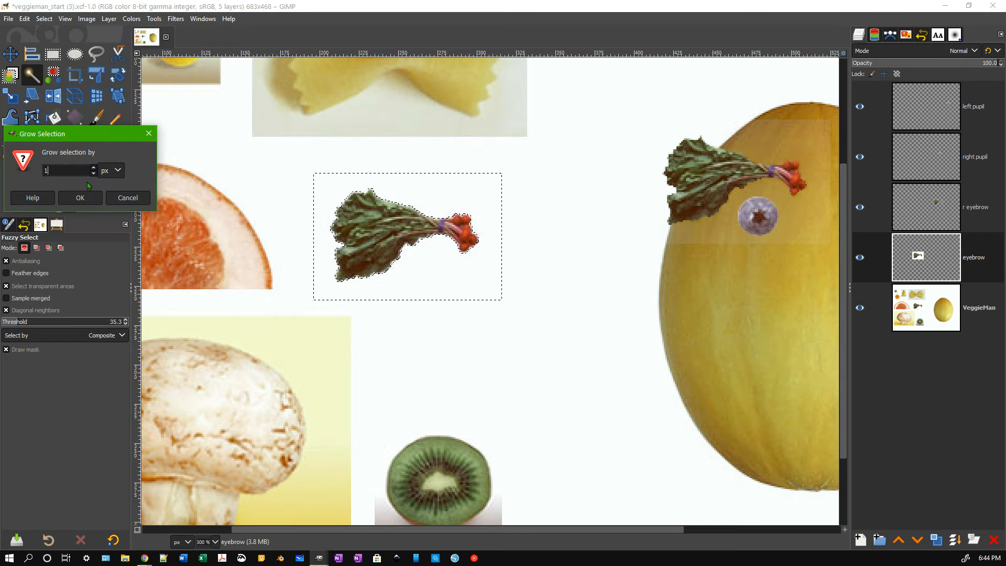
click(85, 199)
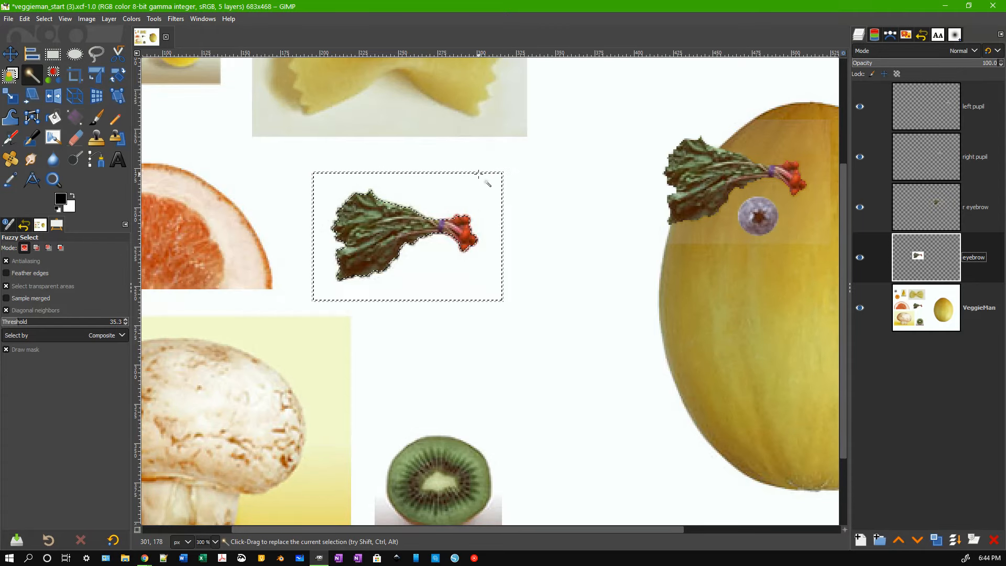
With VeggieMan hidden, delete the white background around the chard eyebrow, then show VeggieMan again.
scroll(479, 173, left, 3)
scroll(479, 173, right, 4)
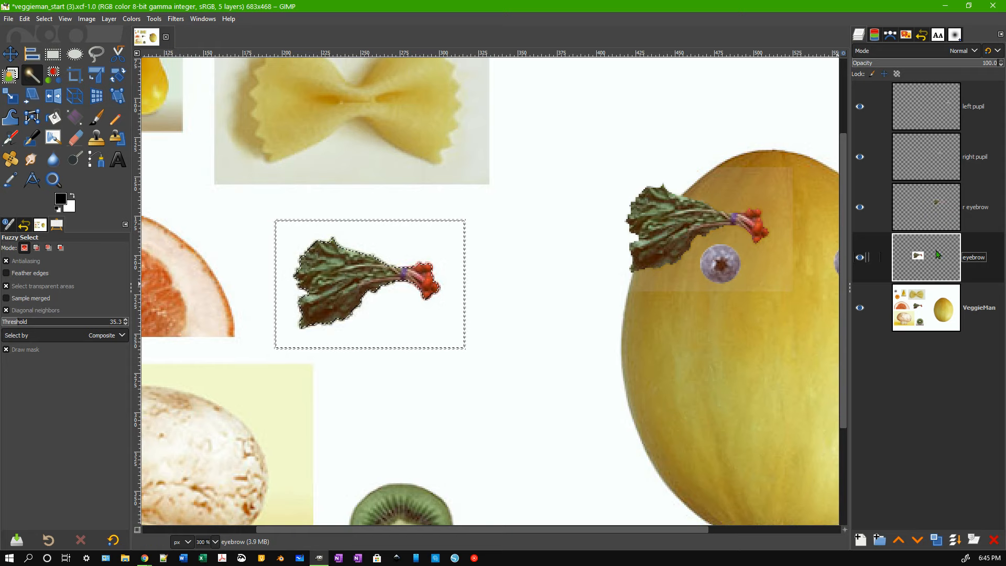
click(860, 308)
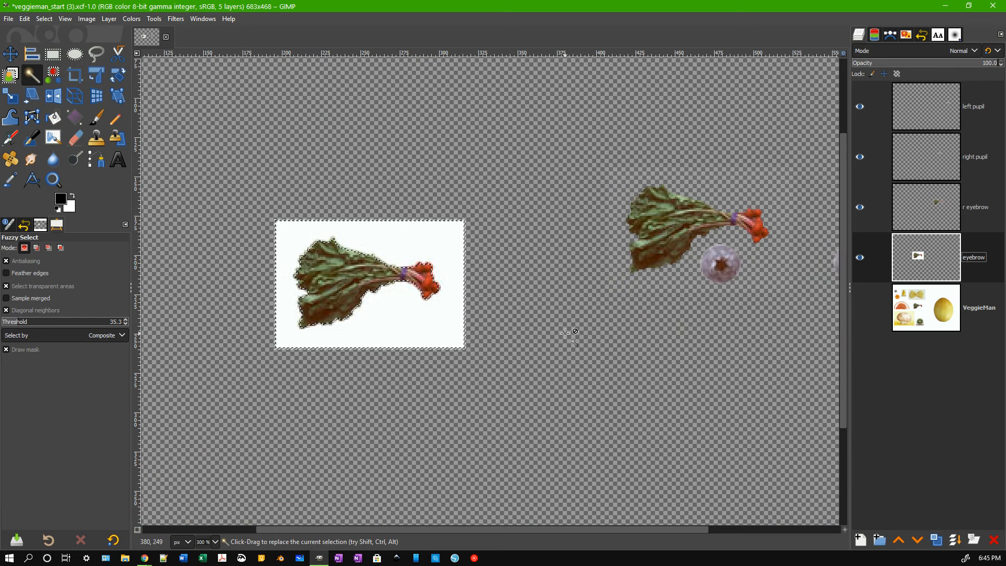
key(Delete)
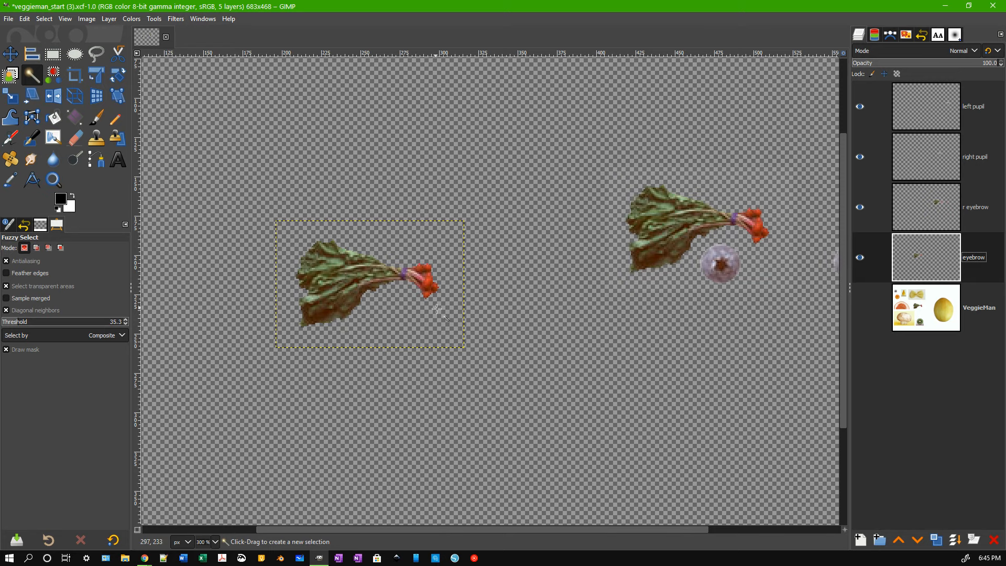
click(861, 310)
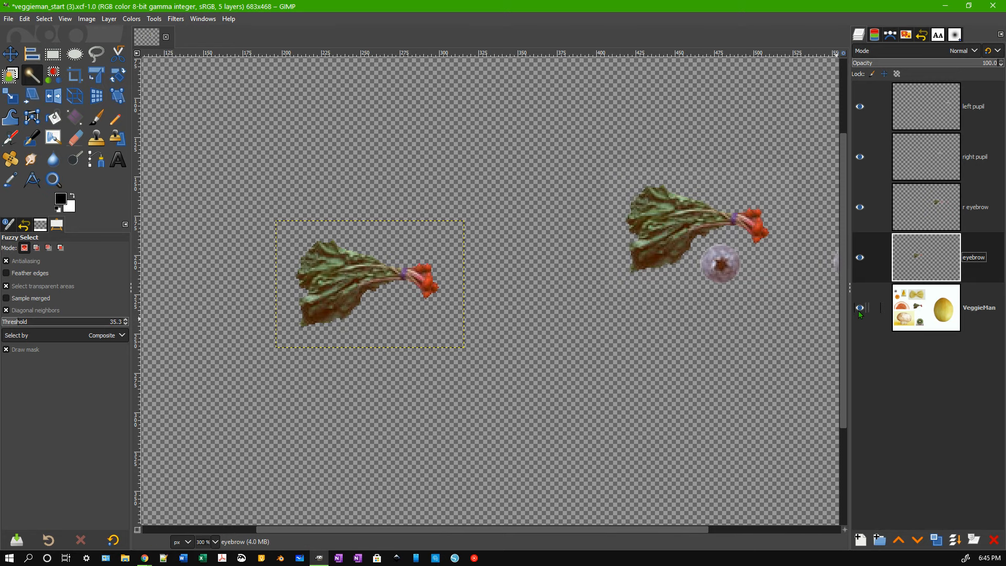
Scroll right so both blueberry eyes show, and select the Flip tool.
drag(316, 530, 382, 529)
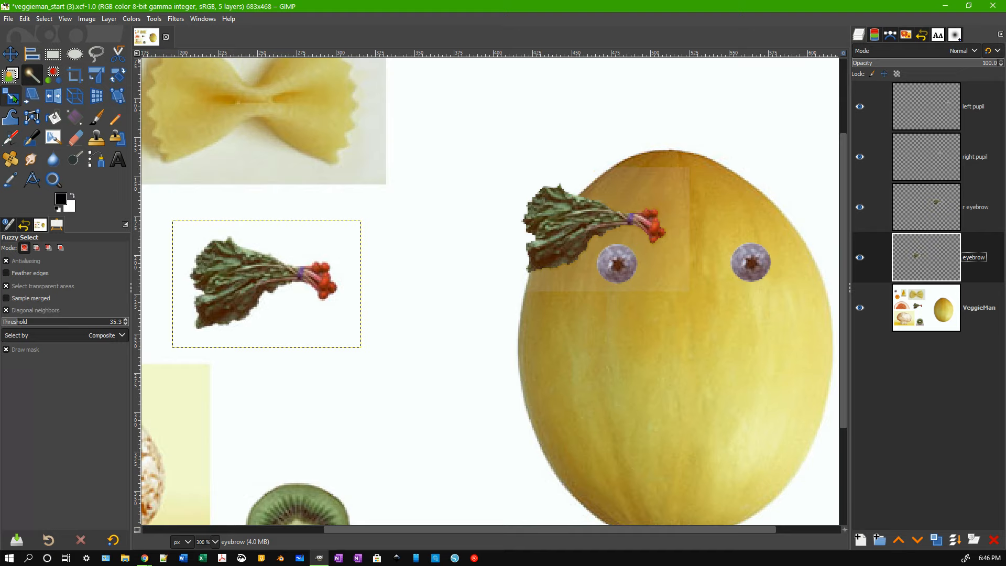
click(54, 99)
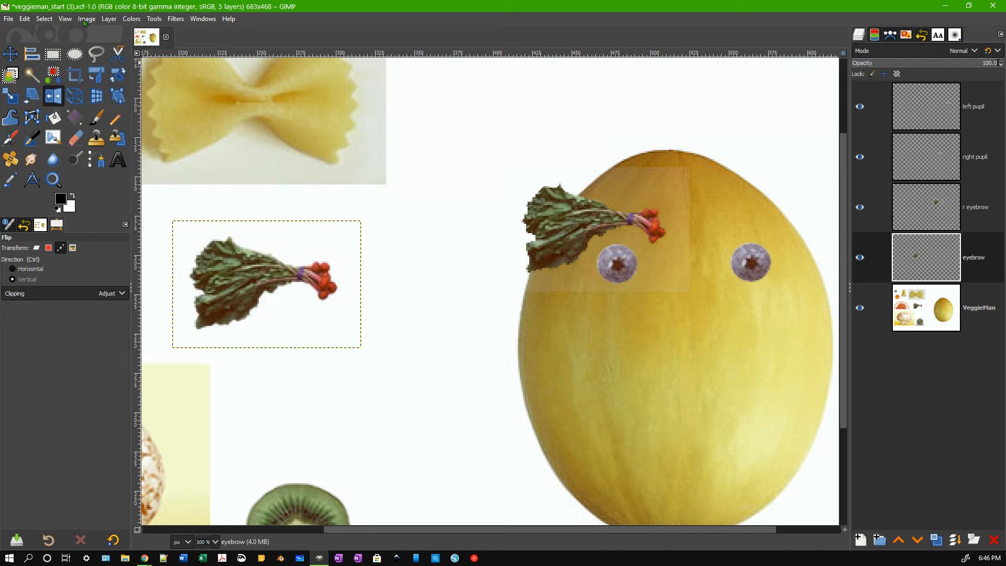
Use Alpha to Selection on the eyebrow layer to outline just the leafy greens.
click(108, 19)
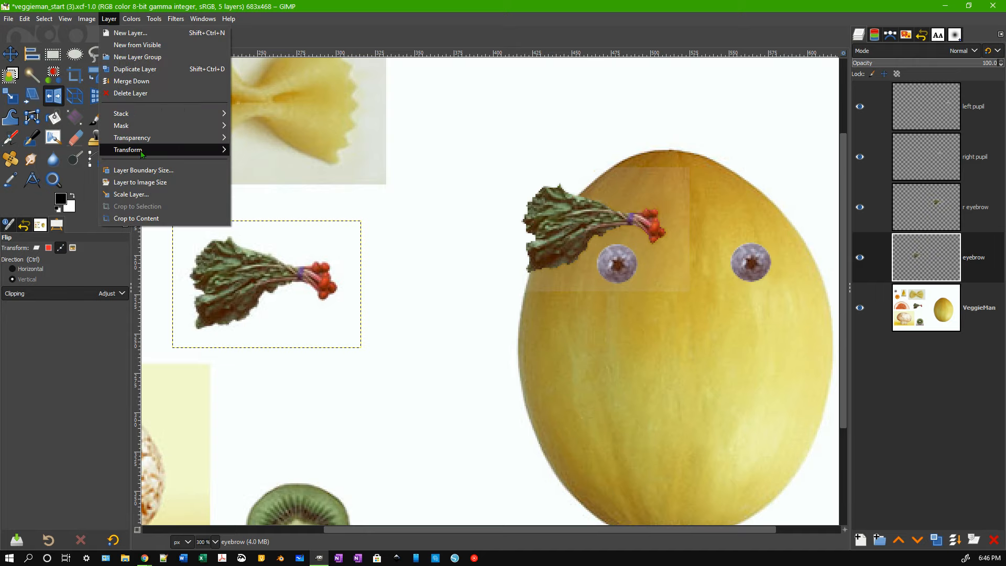
mouse_move(141, 152)
click(53, 100)
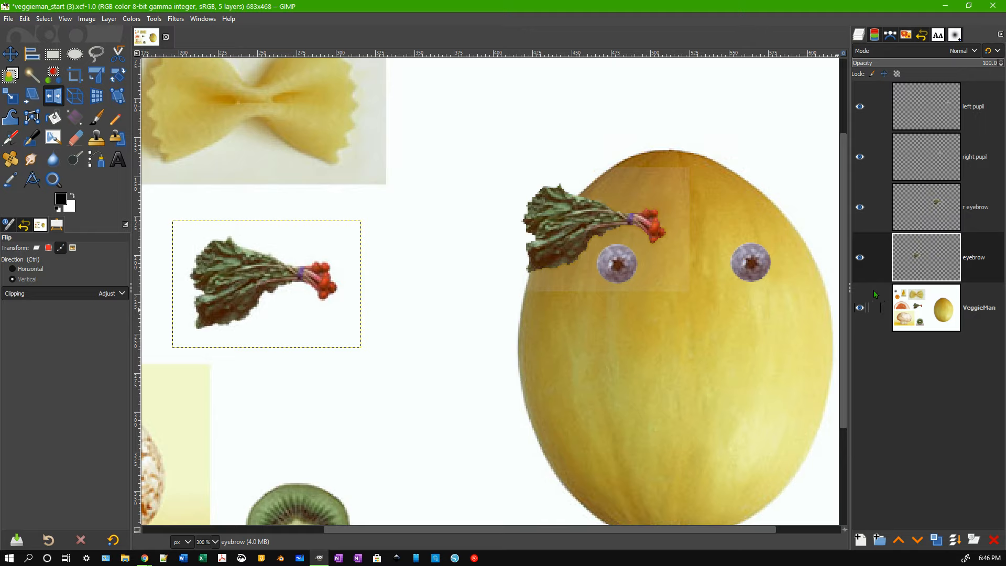
right_click(926, 263)
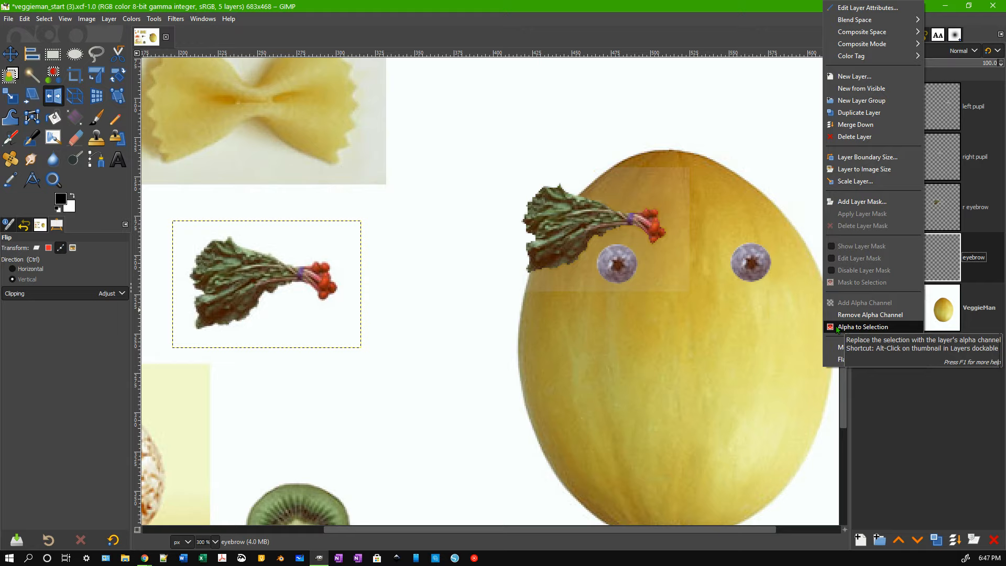
click(863, 327)
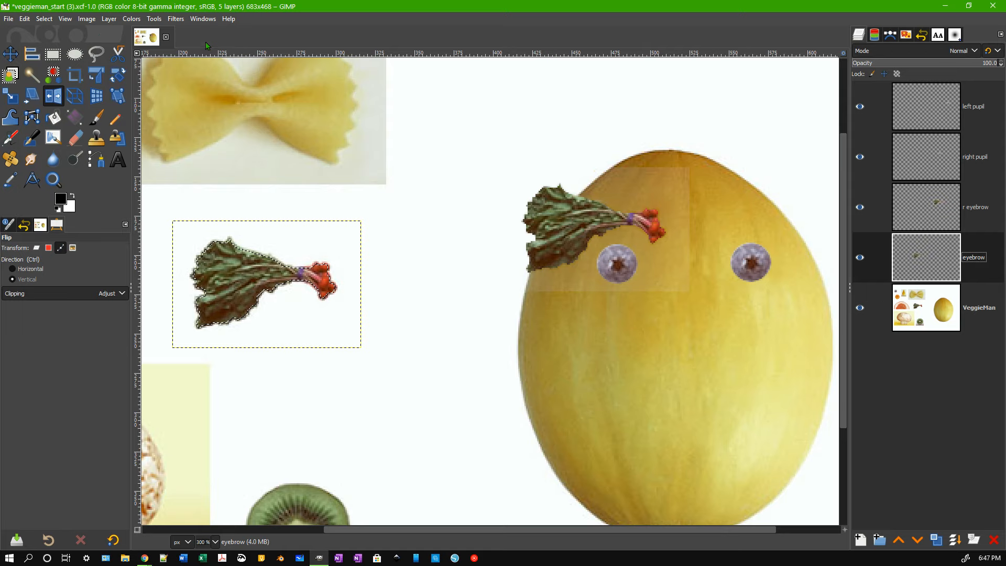
Flip the eyebrow layer horizontally via Layer > Transform, then select none.
click(109, 19)
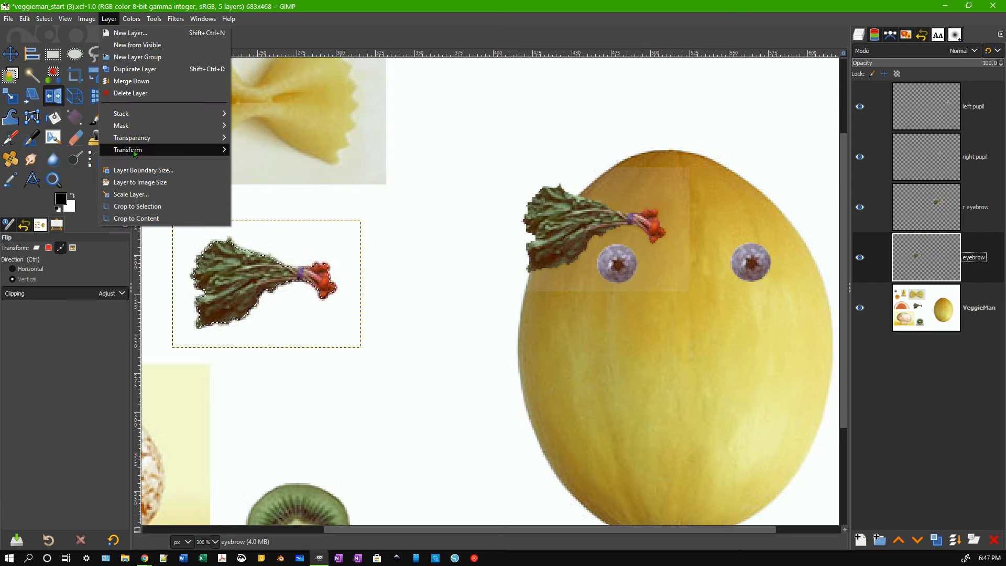
mouse_move(135, 150)
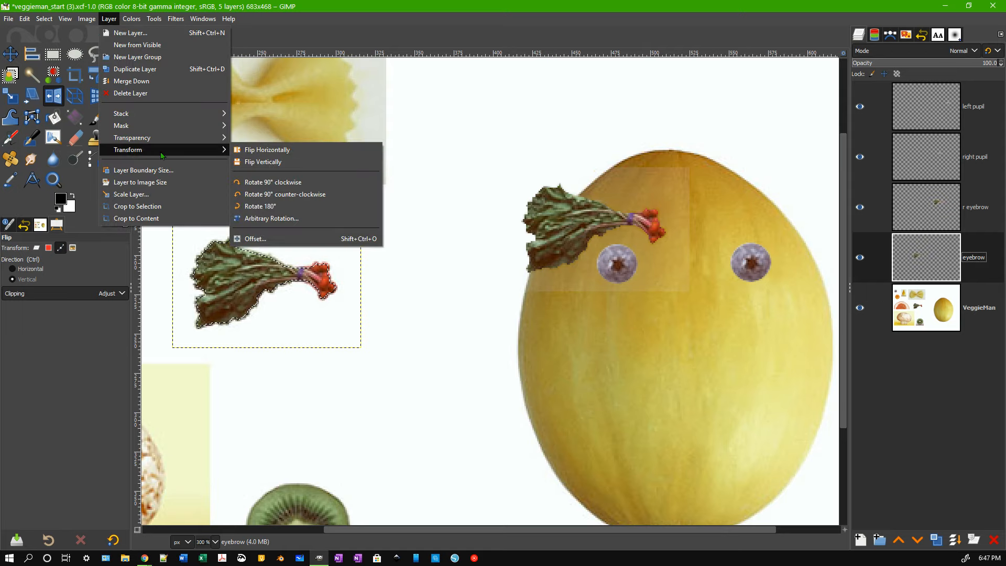
click(289, 151)
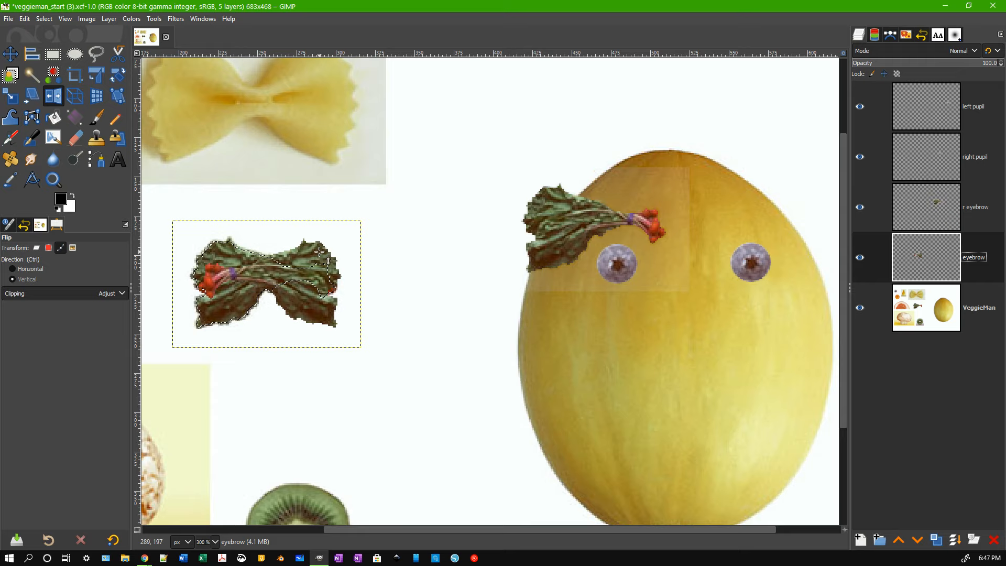
key(shift+ctrl+a)
key(m)
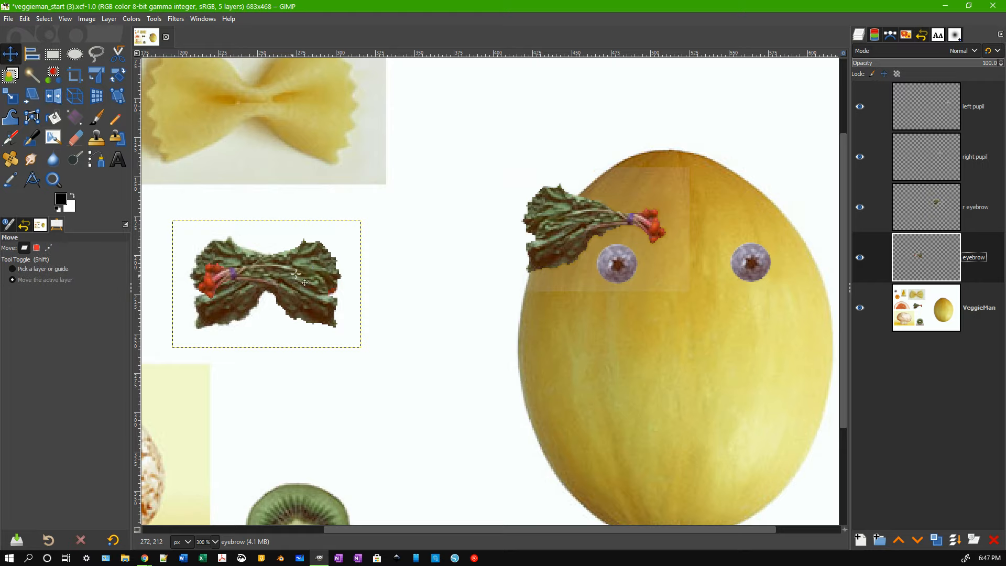
Drag the mirrored eyebrow above the right blueberry eye and rename its layer 'left eyebrow'.
drag(294, 284, 802, 234)
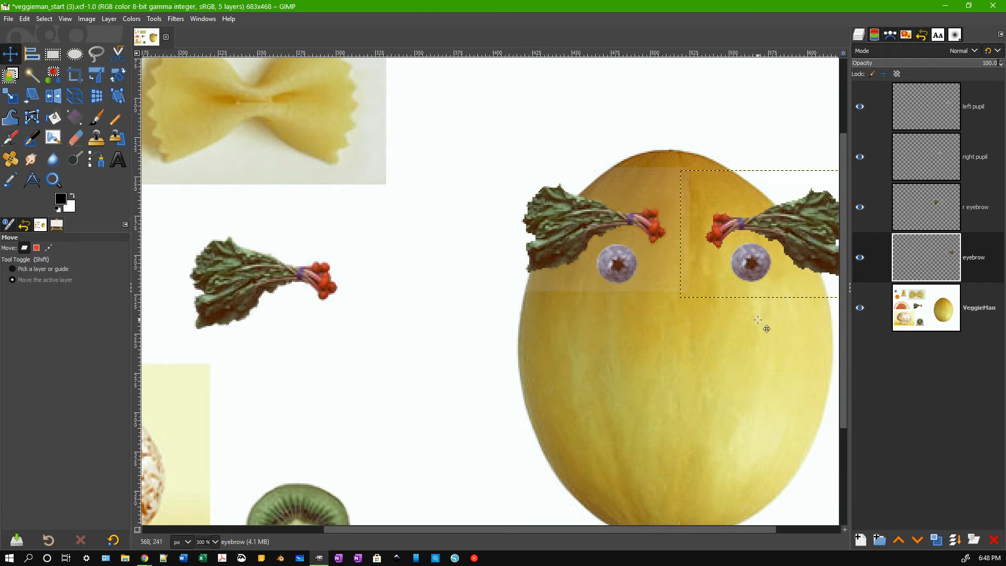
double_click(973, 257)
click(972, 256)
text(left)
key(Return)
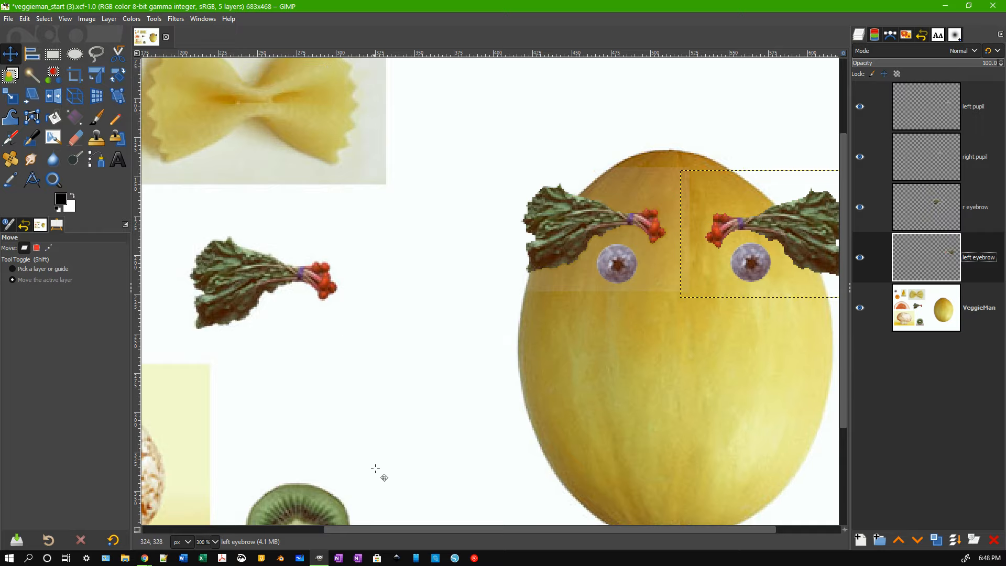
Scroll the canvas up and to the far left to reveal the bow-tie pasta.
drag(843, 322, 844, 253)
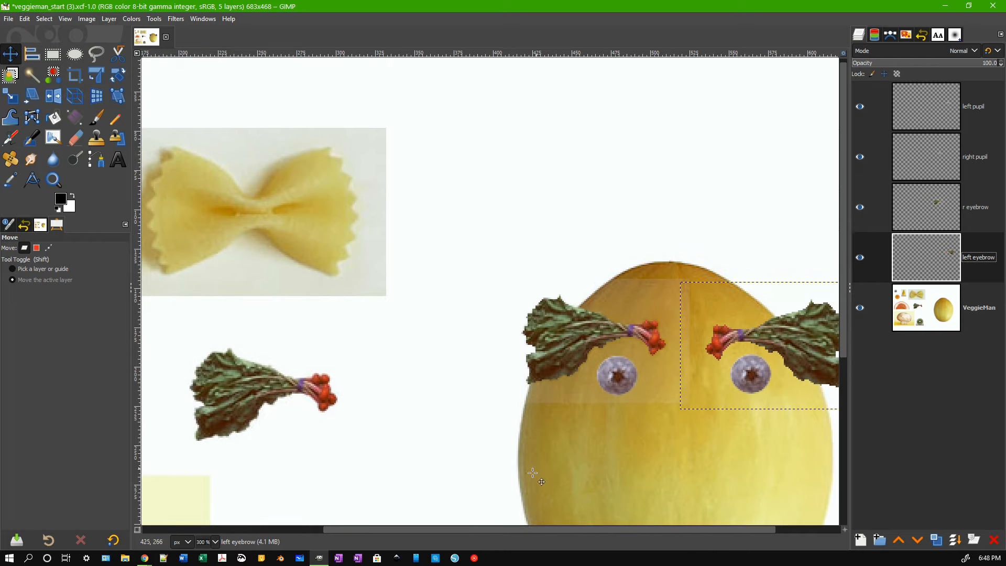
drag(489, 531, 301, 533)
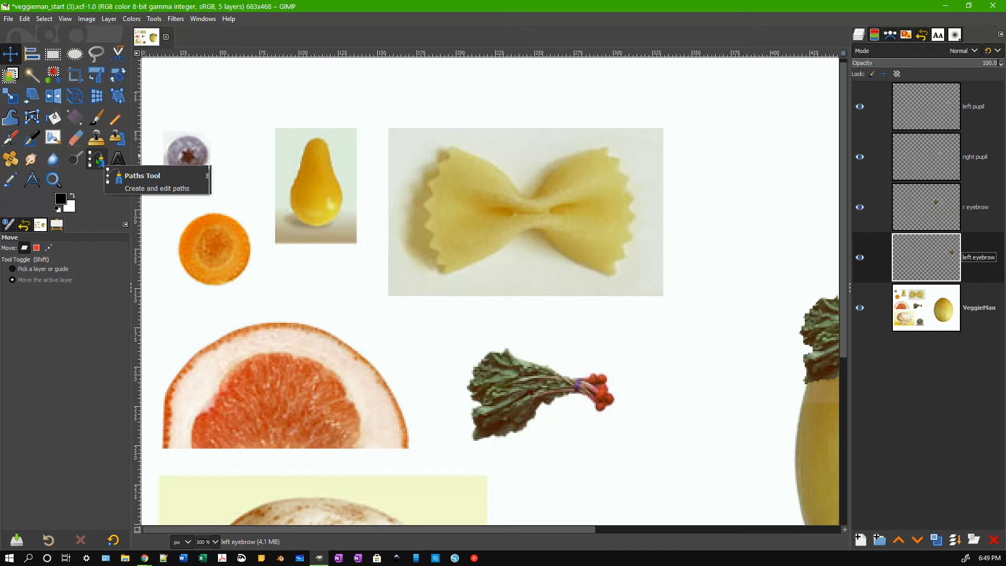
Lasso-select the bow-tie pasta on the VeggieMan layer and copy it.
click(97, 54)
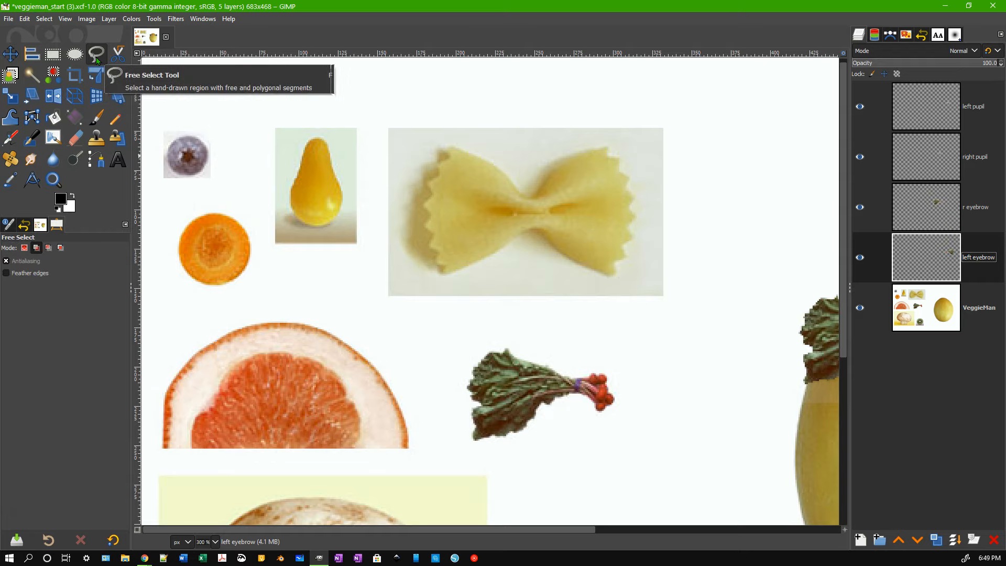
mouse_move(597, 102)
mouse_down()
mouse_move(479, 102)
mouse_move(432, 134)
mouse_move(417, 215)
mouse_move(483, 275)
mouse_move(607, 283)
mouse_move(648, 209)
mouse_move(632, 148)
mouse_move(597, 101)
mouse_up()
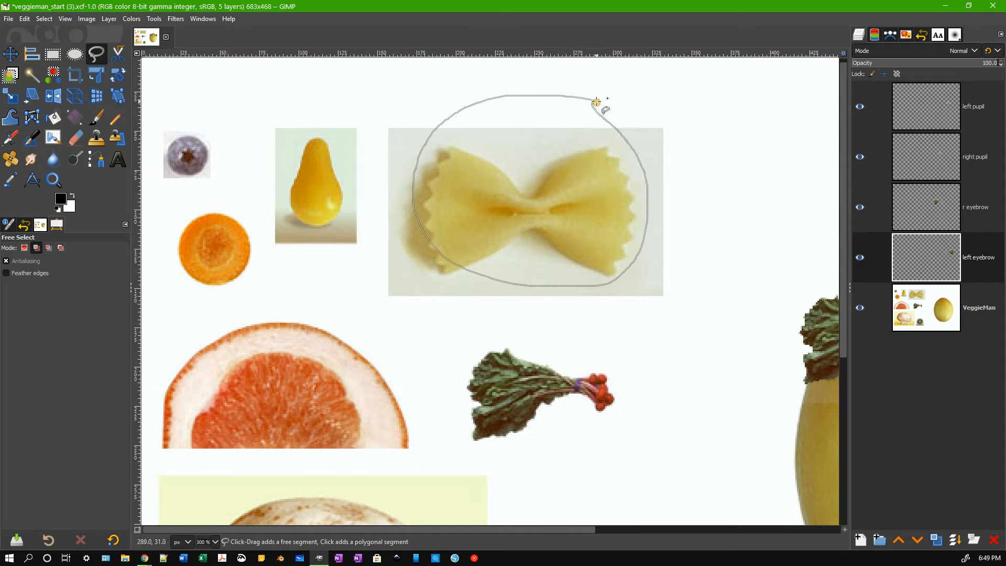
key(Return)
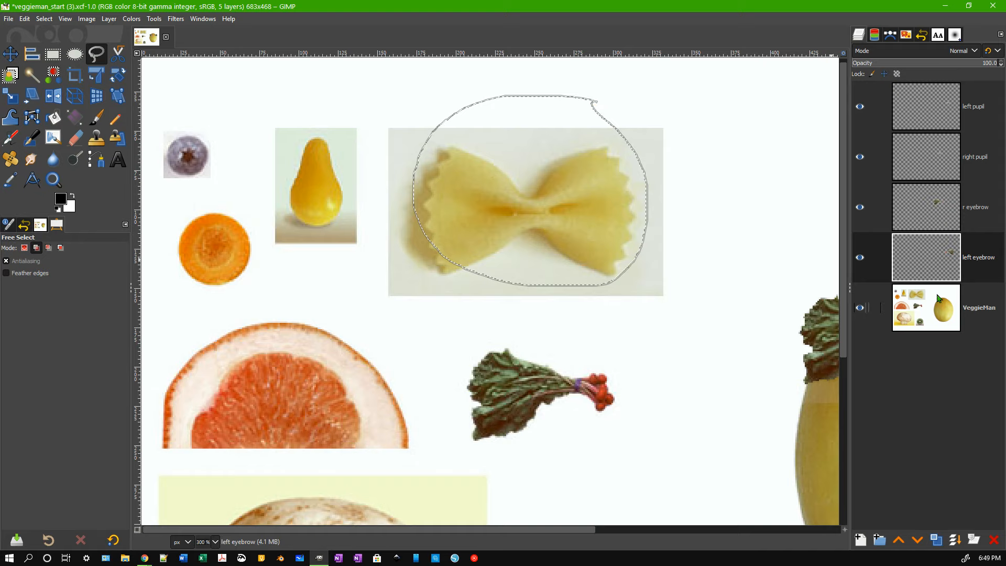
click(973, 312)
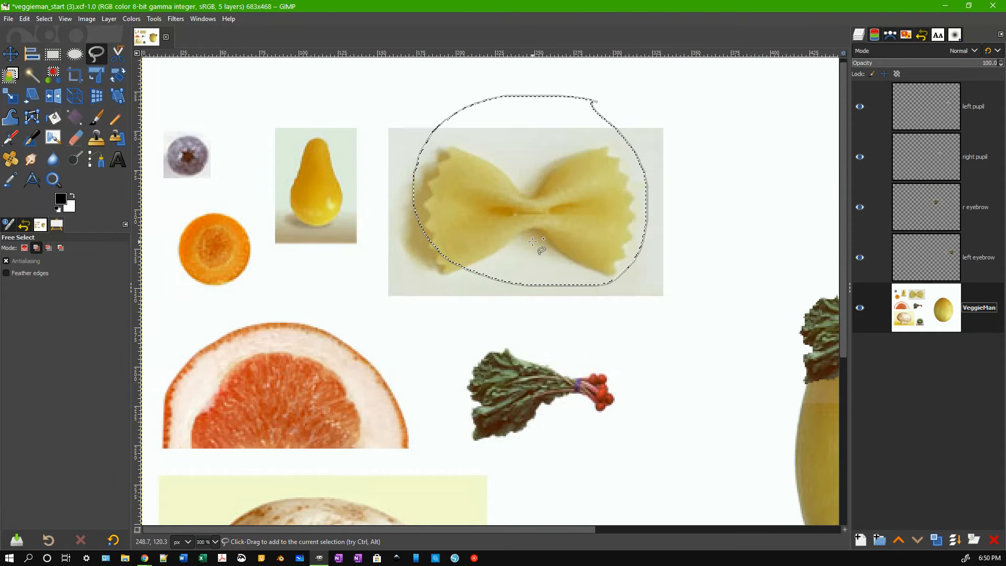
key(ctrl+c)
Paste the pasta as a layer named 'junk' and drag it down and right.
key(ctrl+v)
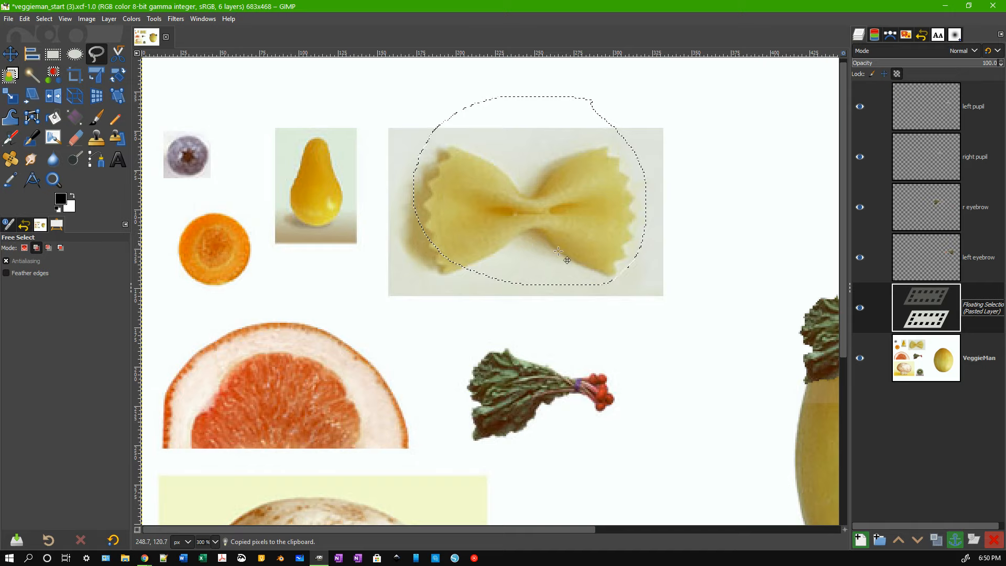
double_click(994, 306)
text(junk)
key(Return)
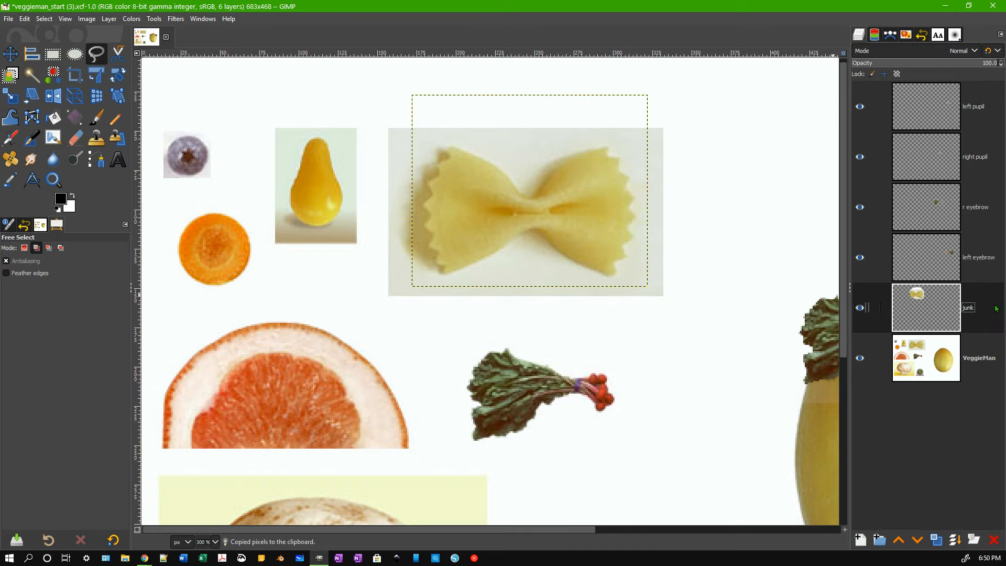
key(m)
mouse_move(448, 181)
mouse_down()
mouse_move(485, 232)
mouse_move(573, 307)
mouse_up()
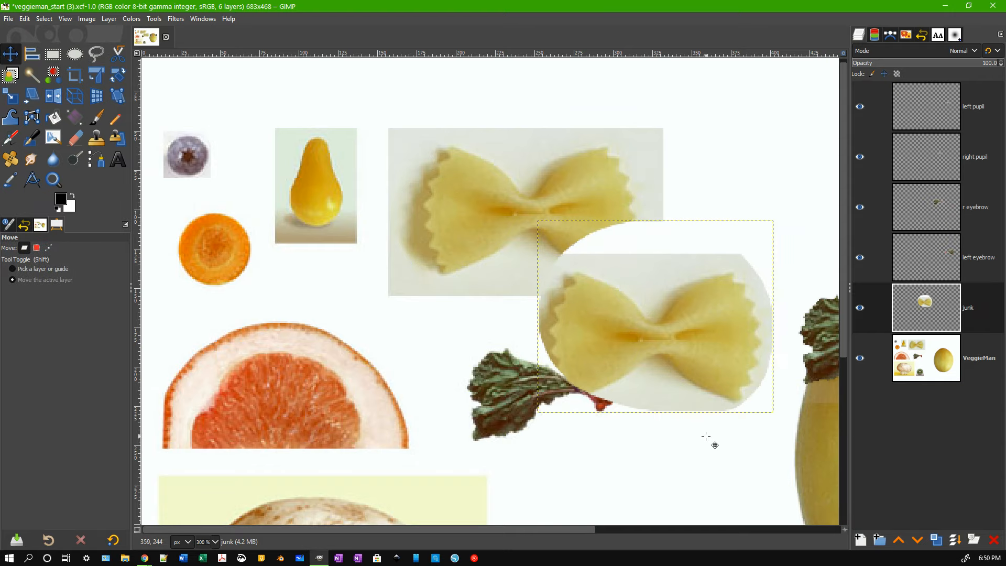
Delete the 'junk' layer from the Layers panel, leaving five layers.
right_click(963, 310)
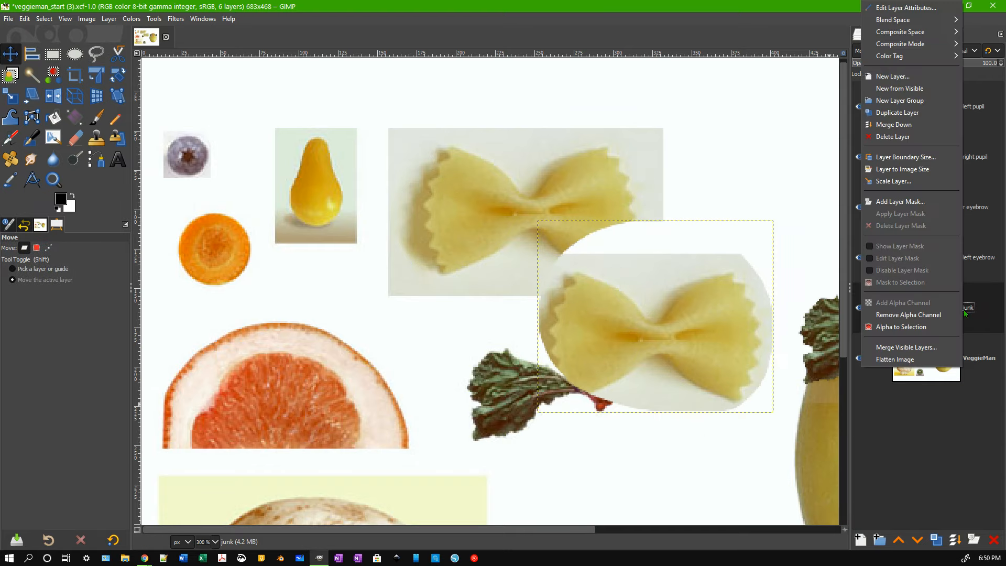
click(898, 138)
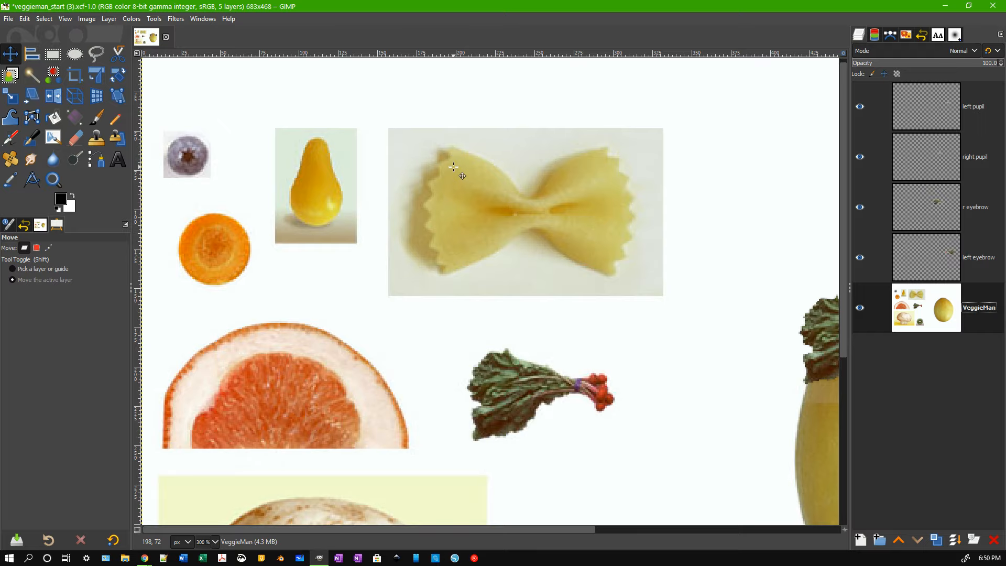
scroll(454, 167, right, 10)
scroll(454, 170, left, 9)
scroll(454, 172, up, 3)
scroll(453, 172, down, 2)
scroll(453, 173, up, 3)
scroll(454, 172, down, 3)
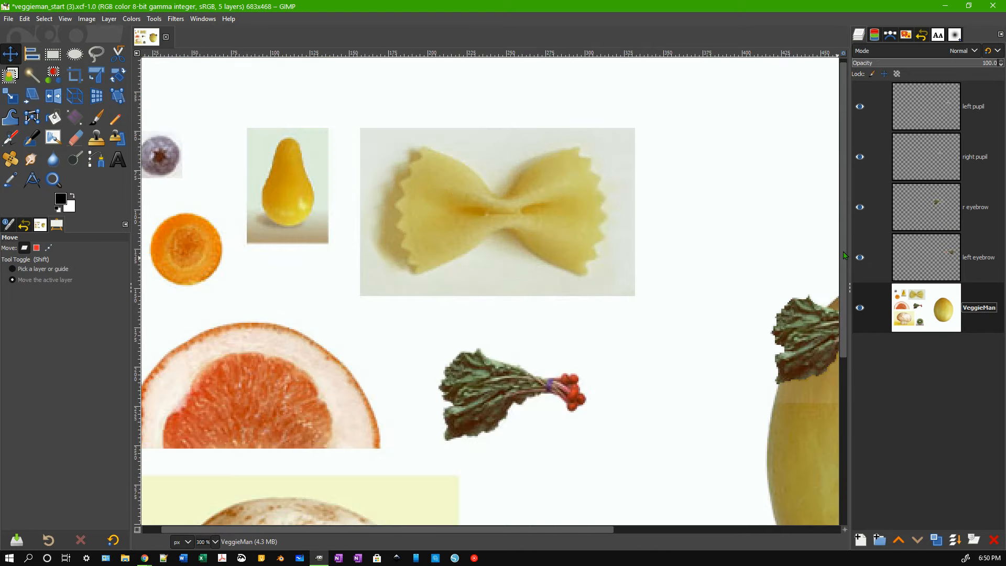
Zoom in and undo the canvas rotation with View > Flip & Rotate > Reset Flip & Rotate.
scroll(508, 149, up, 3)
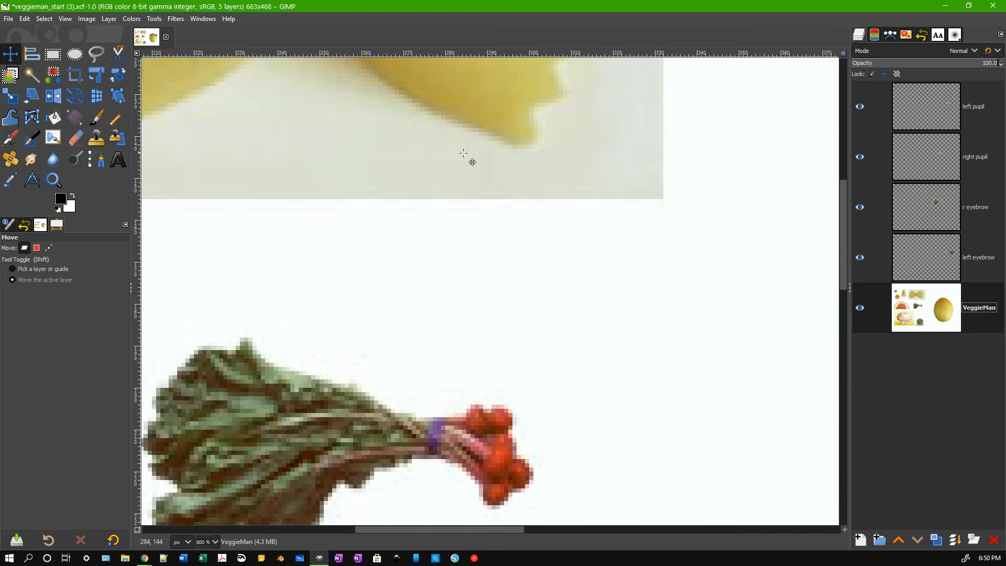
mouse_move(433, 157)
mouse_down()
mouse_move(437, 171)
mouse_move(424, 167)
mouse_up()
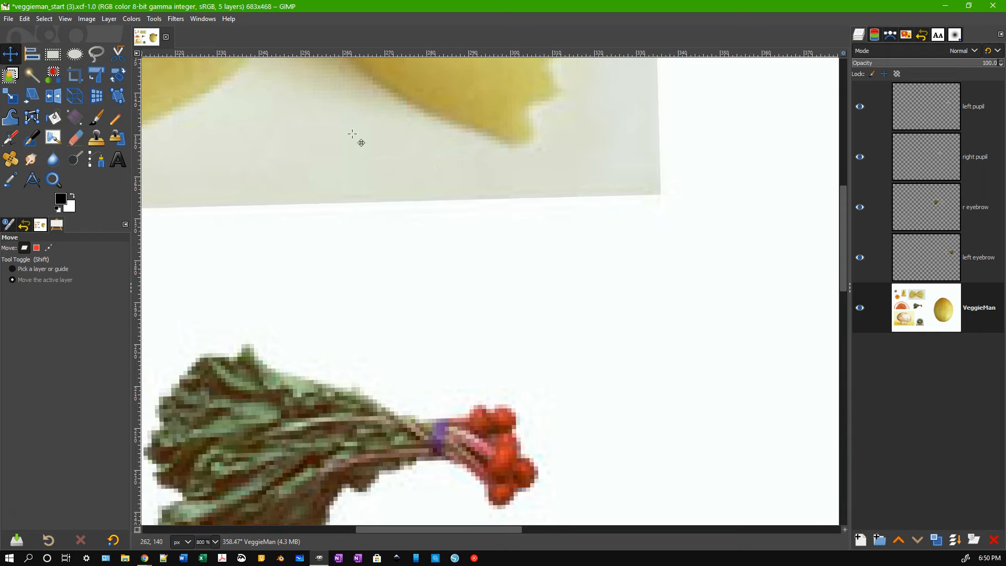
click(65, 20)
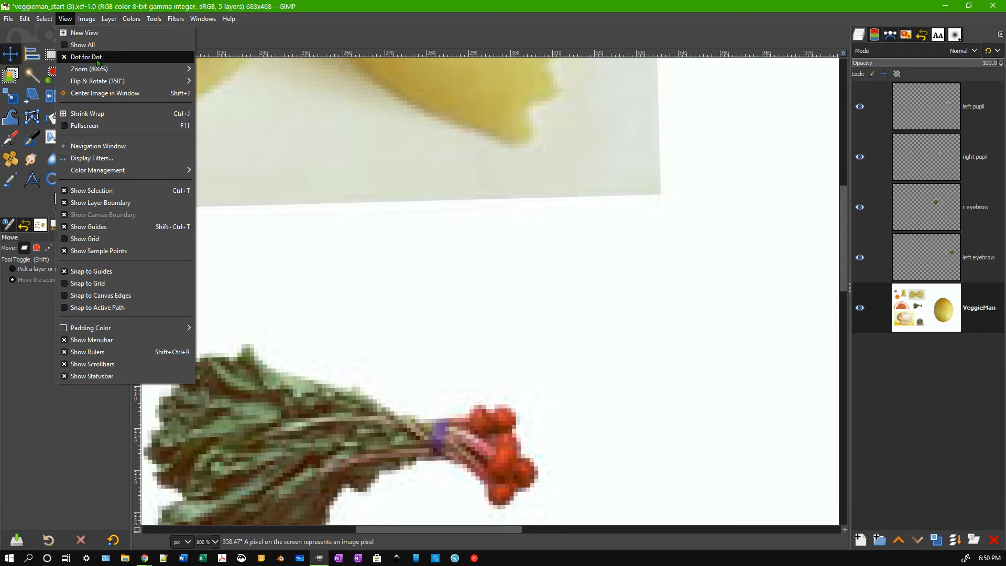
mouse_move(131, 80)
click(241, 81)
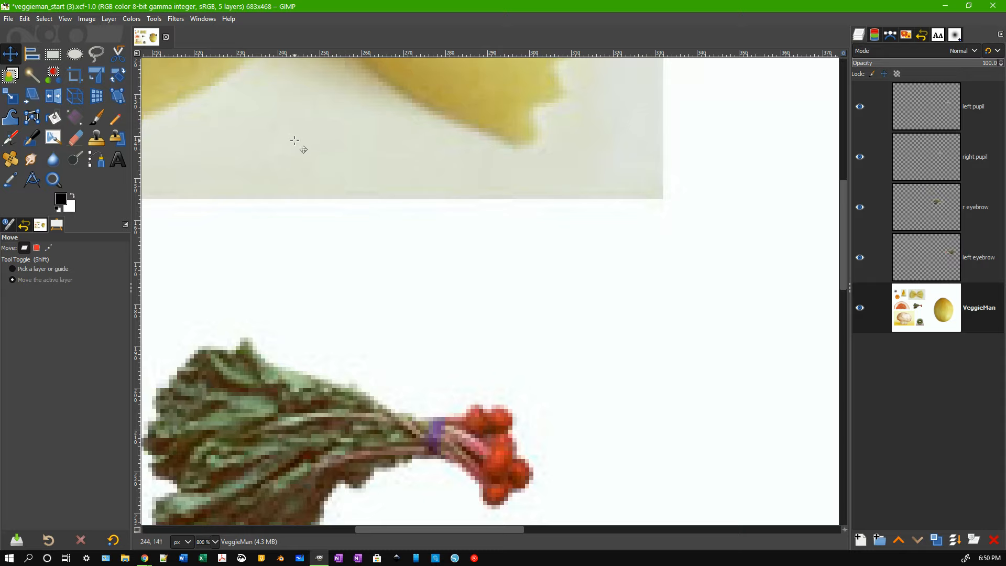
Set the Move tool back to moving the active layer and pan onto the bow-tie pasta.
key(shift)
key(ctrl+alt)
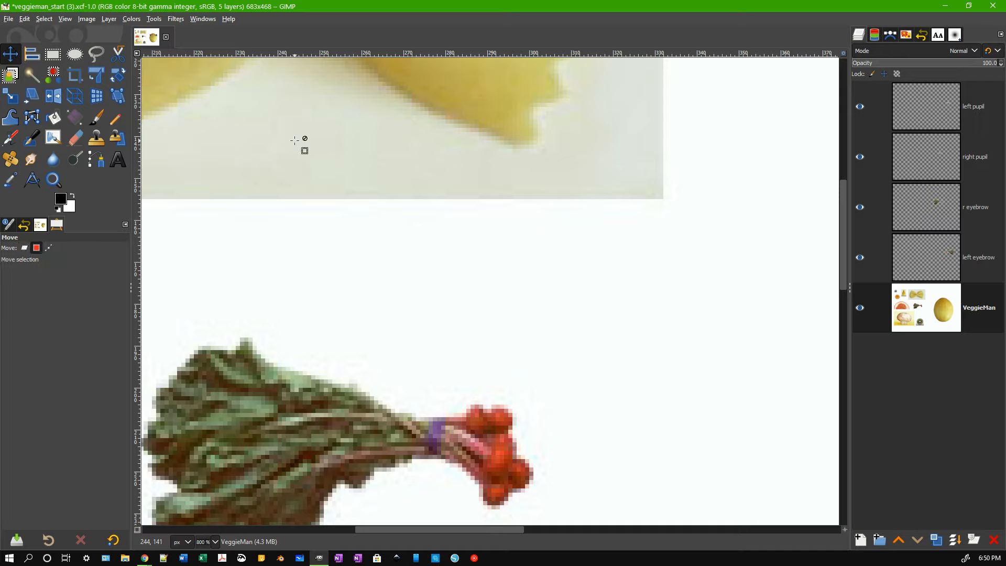
key(ctrl+alt)
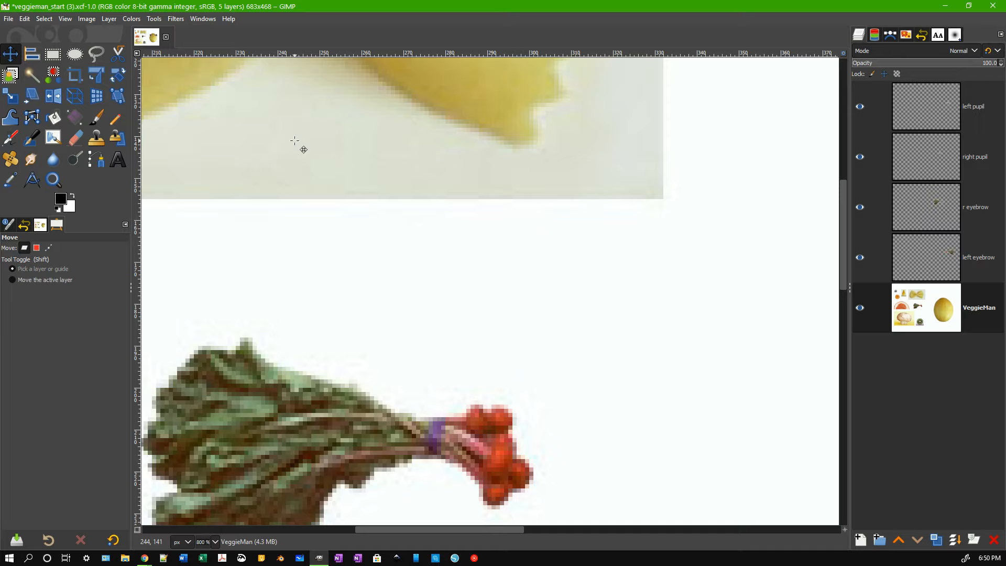
key(shift)
drag(845, 532, 839, 522)
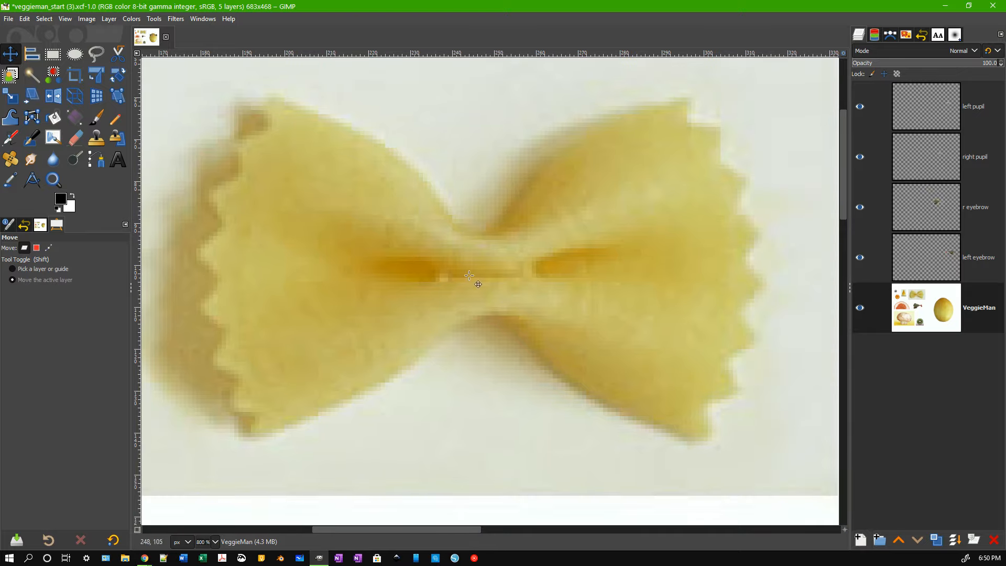
With Free Select, place points down the pasta's zigzag left wing to its bottom-left corner.
click(97, 56)
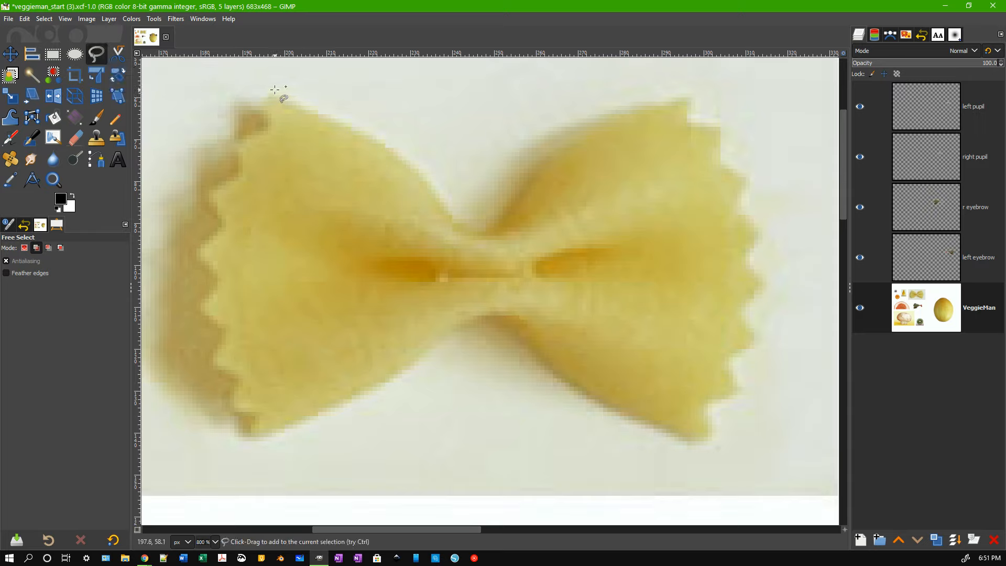
click(260, 96)
click(275, 128)
click(235, 144)
click(241, 178)
click(204, 196)
click(225, 221)
click(197, 251)
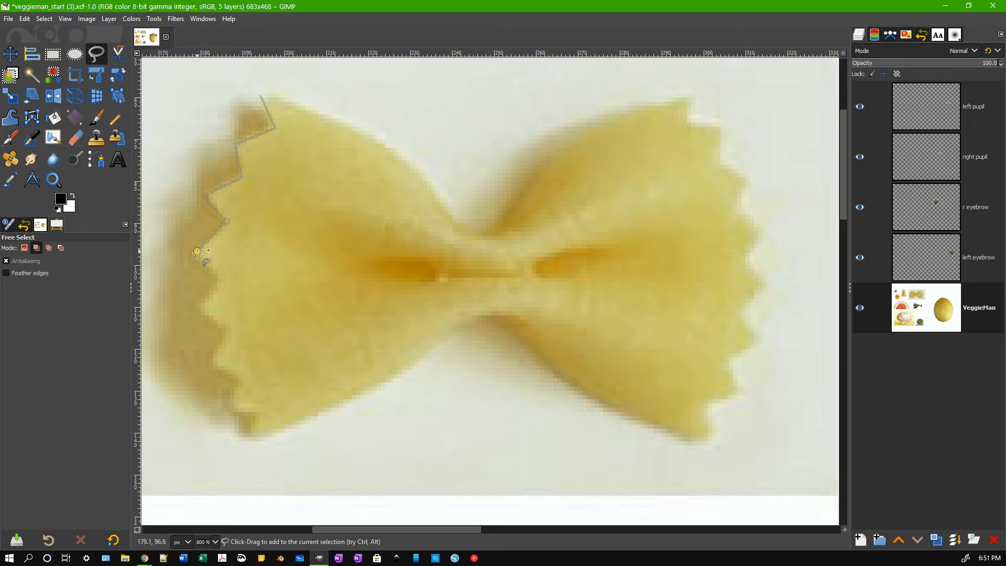
click(221, 277)
click(202, 304)
click(230, 329)
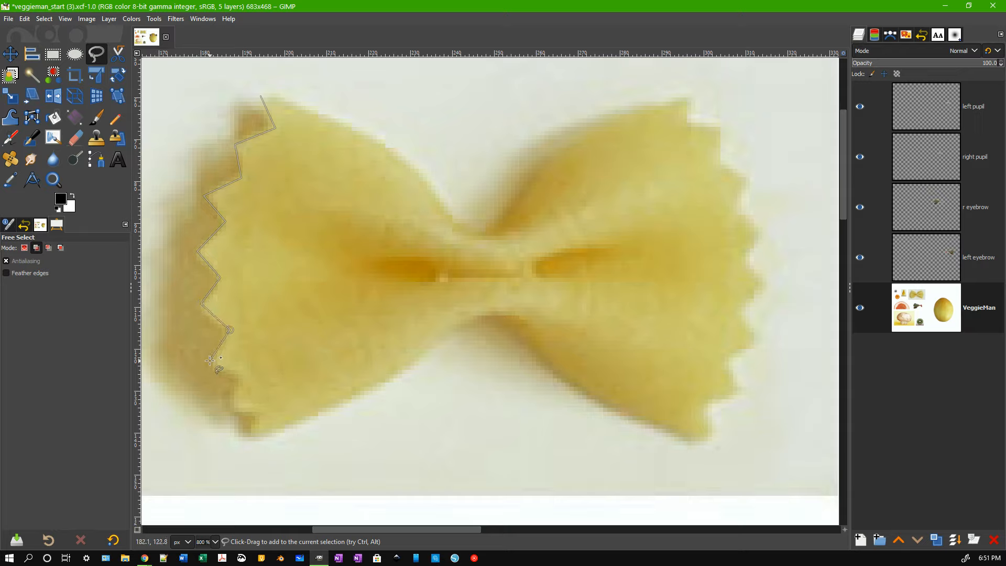
click(210, 361)
click(242, 379)
click(230, 409)
click(261, 412)
click(252, 440)
Continue the outline along the bottom edge, under the waist, to the bottom-right corner.
click(293, 426)
click(310, 417)
click(323, 412)
click(338, 403)
click(350, 397)
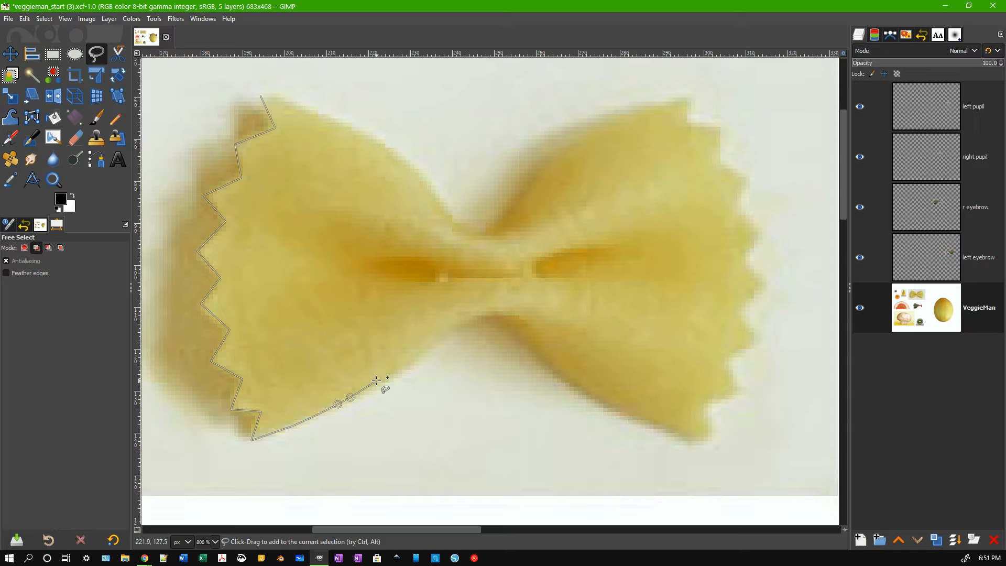
click(376, 381)
click(393, 370)
click(408, 360)
click(429, 342)
click(446, 325)
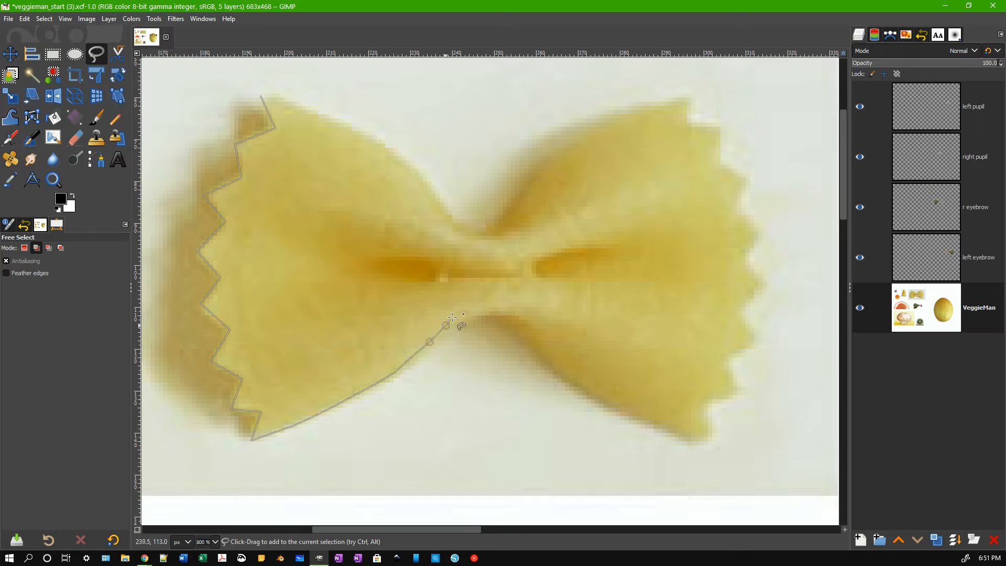
click(461, 314)
click(483, 314)
click(516, 314)
click(535, 342)
click(564, 370)
click(604, 400)
click(707, 443)
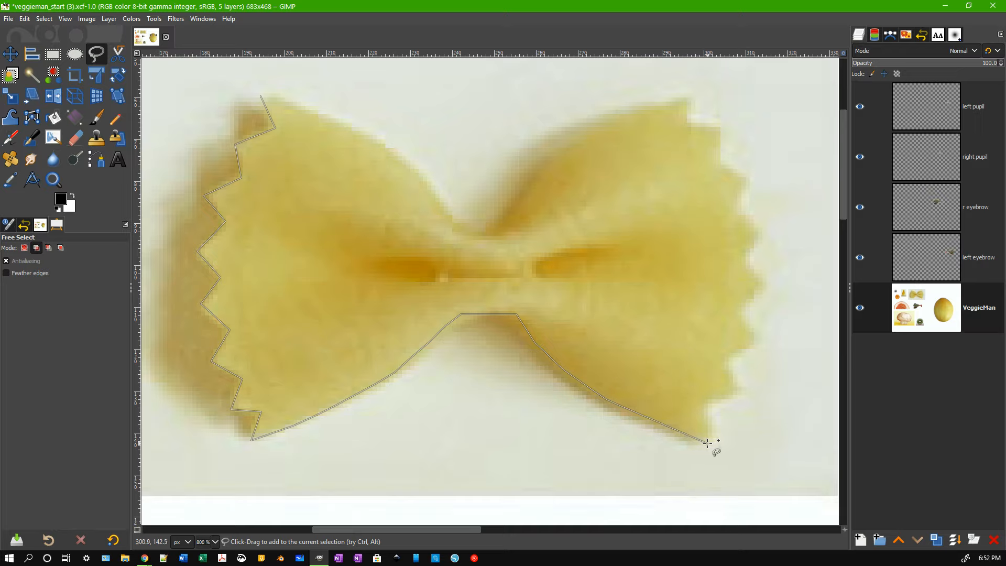
Trace the right wing's zigzag ridges up to the pasta's top-right tip.
click(702, 400)
click(738, 394)
click(722, 355)
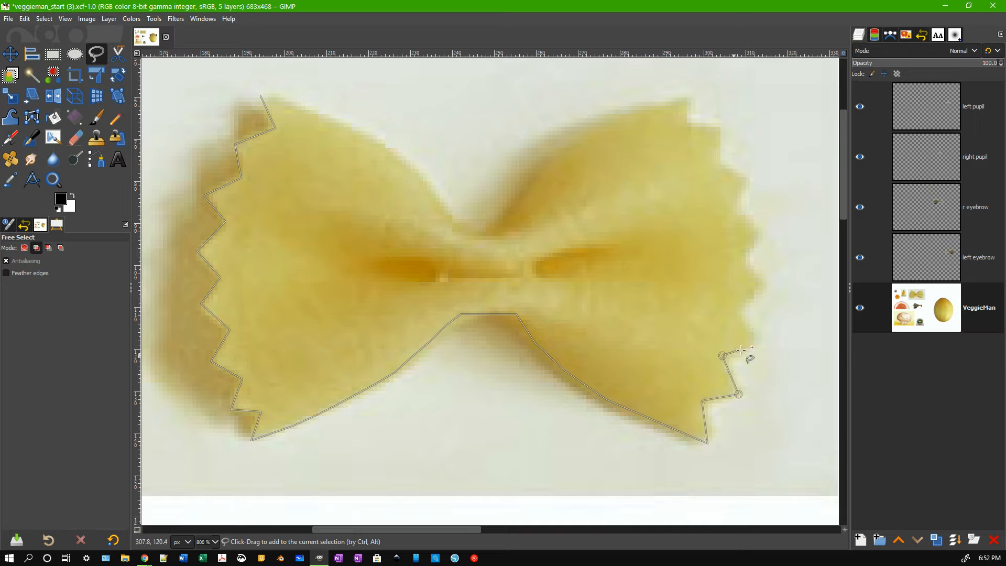
click(755, 345)
click(731, 313)
click(769, 286)
click(740, 257)
click(764, 232)
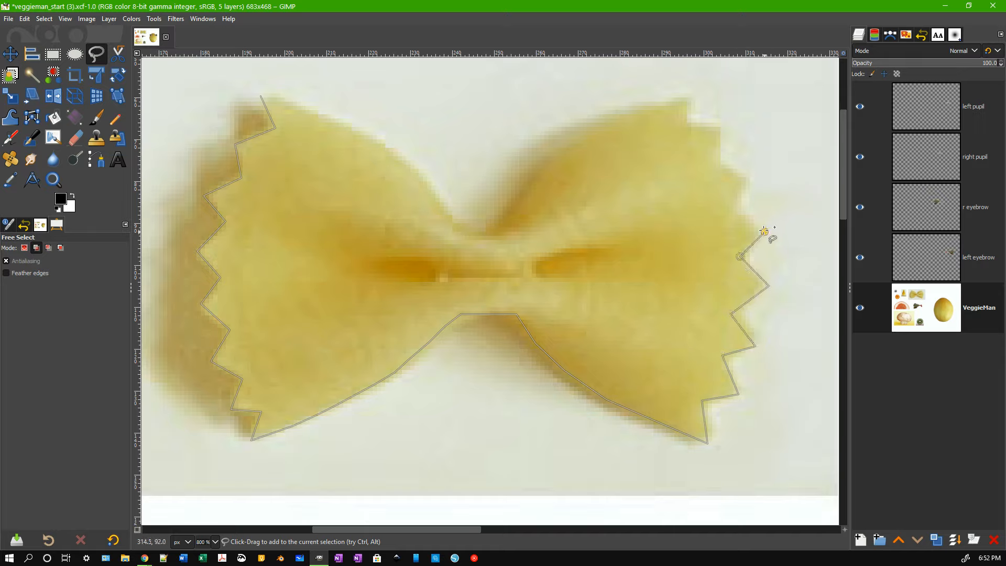
click(727, 212)
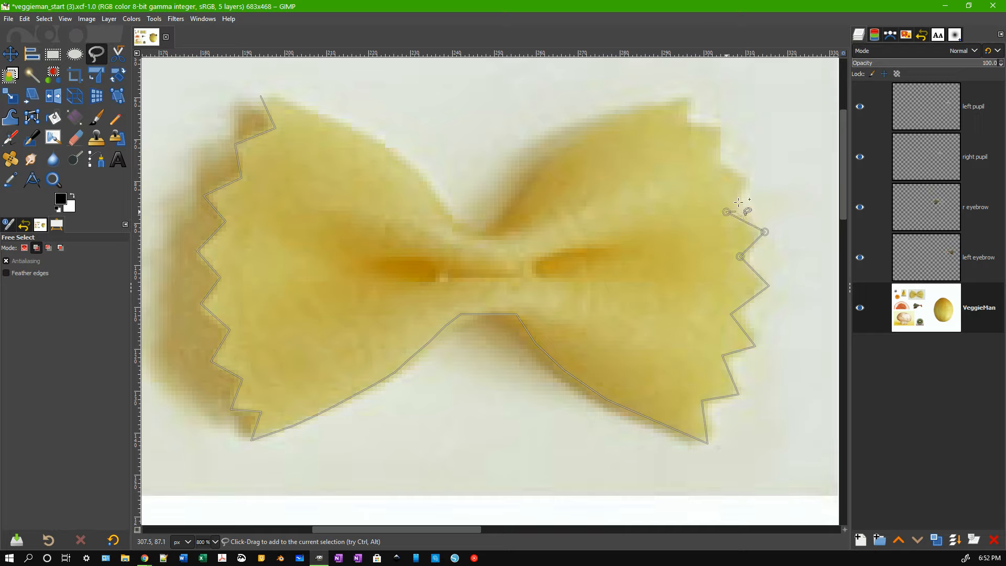
click(752, 178)
click(713, 166)
click(721, 126)
click(688, 123)
click(689, 94)
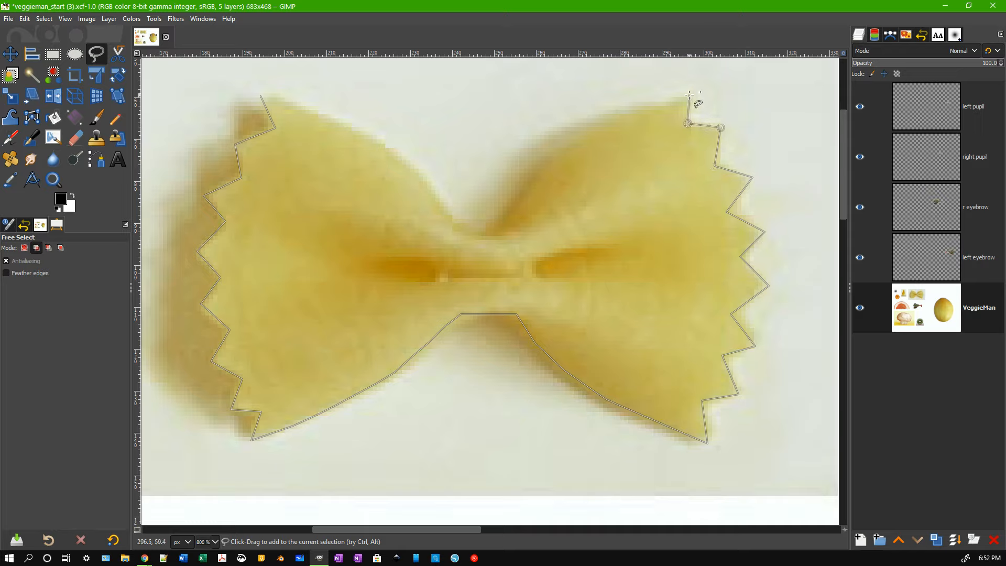
Trace the right wing's top edge down into the waist and across its top.
click(631, 111)
click(605, 121)
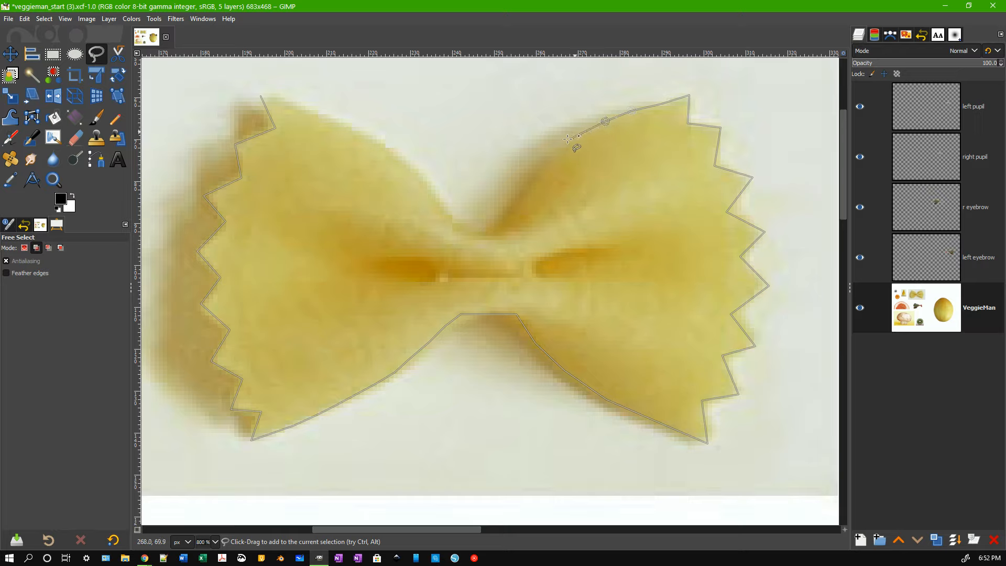
click(568, 139)
click(544, 156)
click(528, 181)
click(515, 206)
click(508, 220)
click(492, 231)
click(483, 231)
click(475, 231)
click(466, 230)
Trace the left wing's top edge, close the outline, and nudge the bottom-left vertex onto the edge.
click(452, 223)
click(437, 198)
click(418, 177)
click(399, 160)
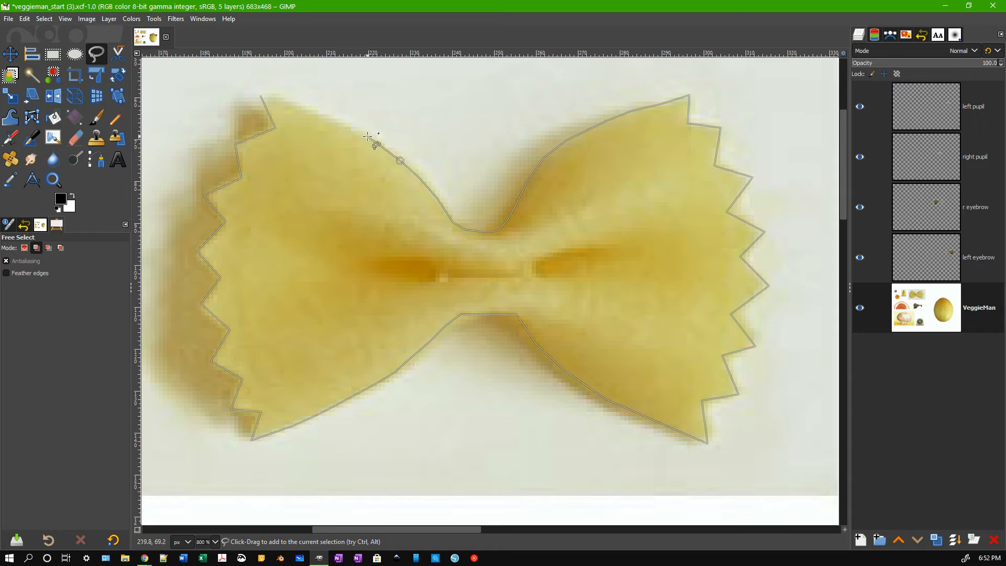
click(367, 136)
click(262, 96)
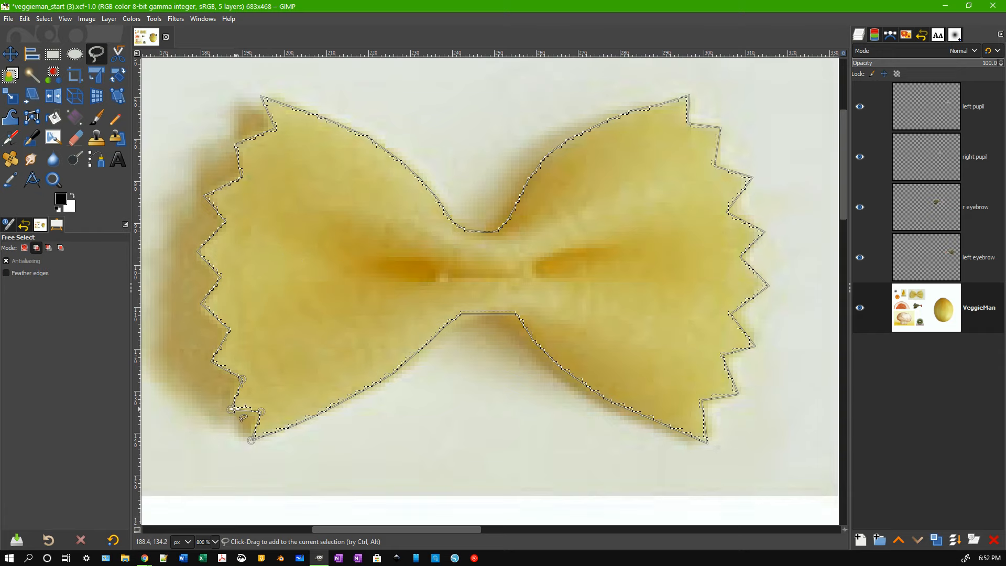
drag(234, 409, 227, 409)
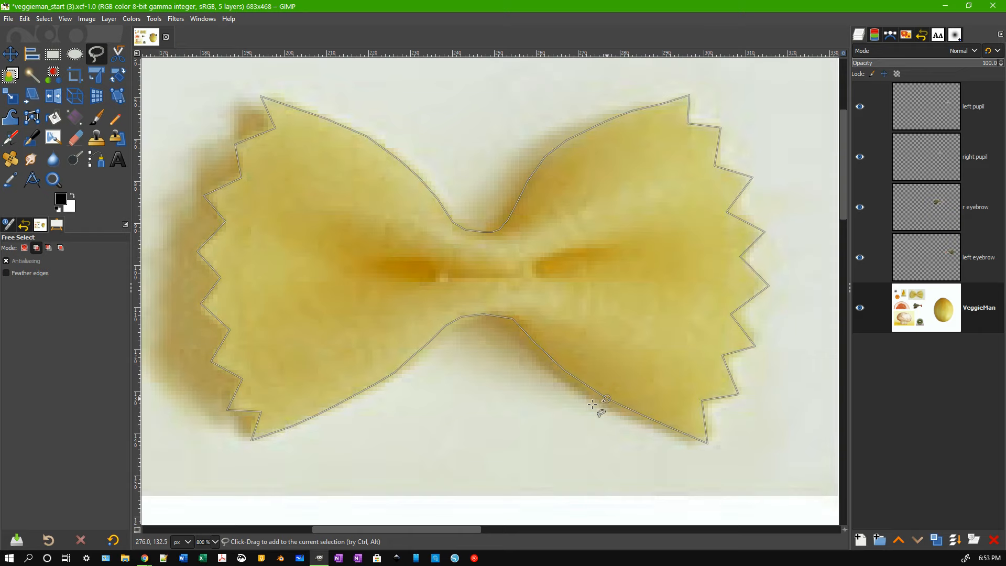
Commit the farfalle outline as a Replace-mode selection, then copy and paste it as floating.
key(Return)
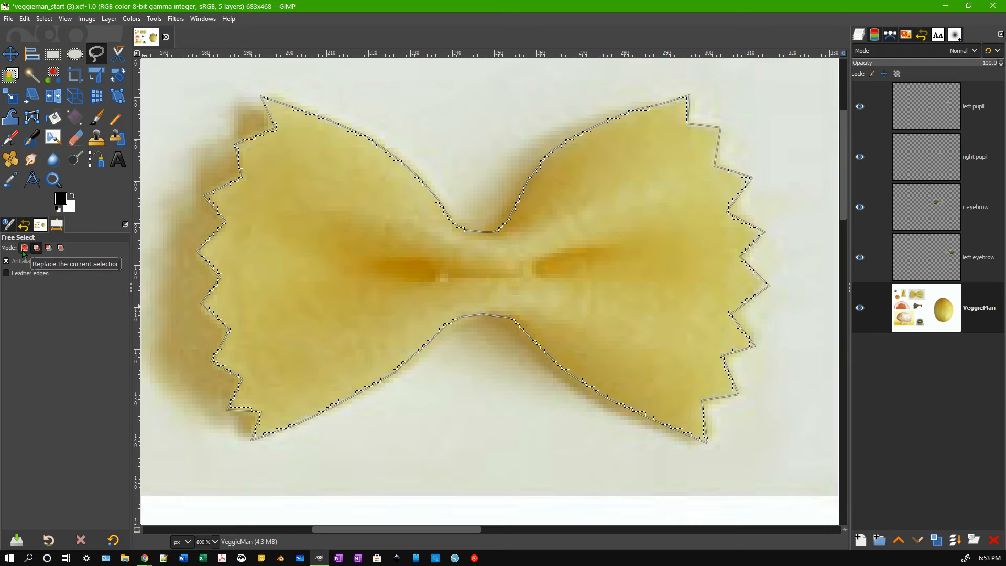
click(23, 251)
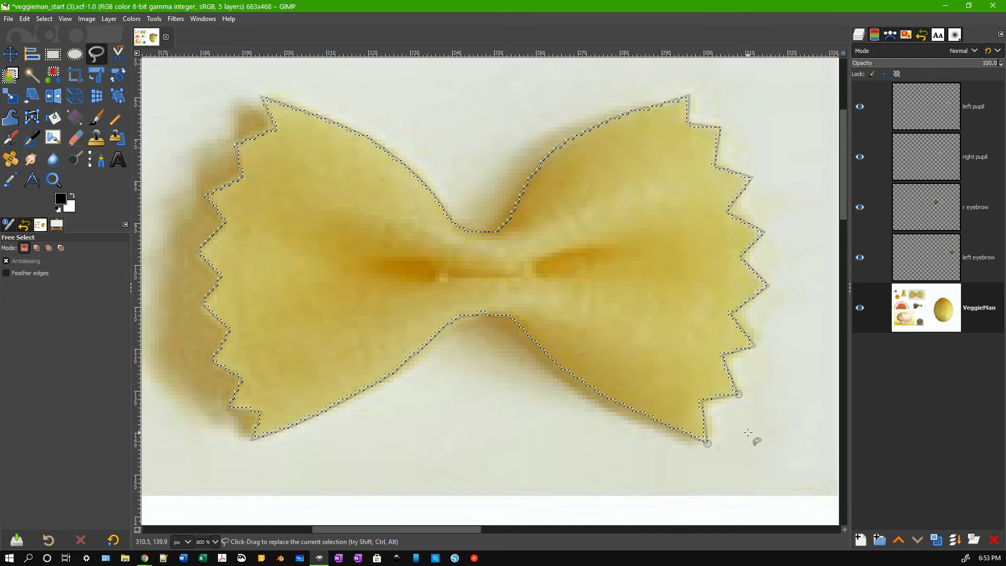
click(759, 347)
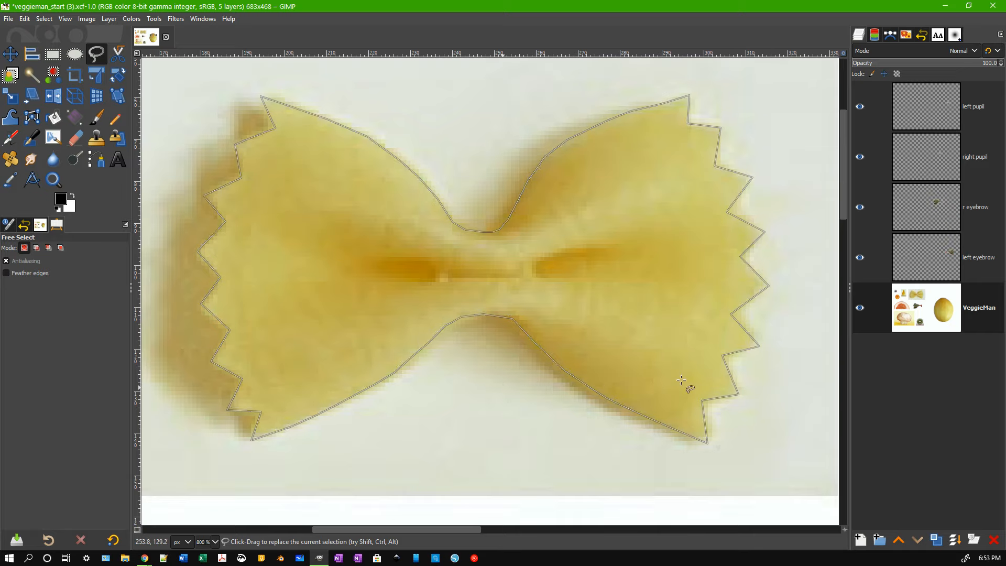
key(ctrl+c)
key(ctrl+v)
Rename the pasted floating layer to 'bowie tie'.
double_click(985, 309)
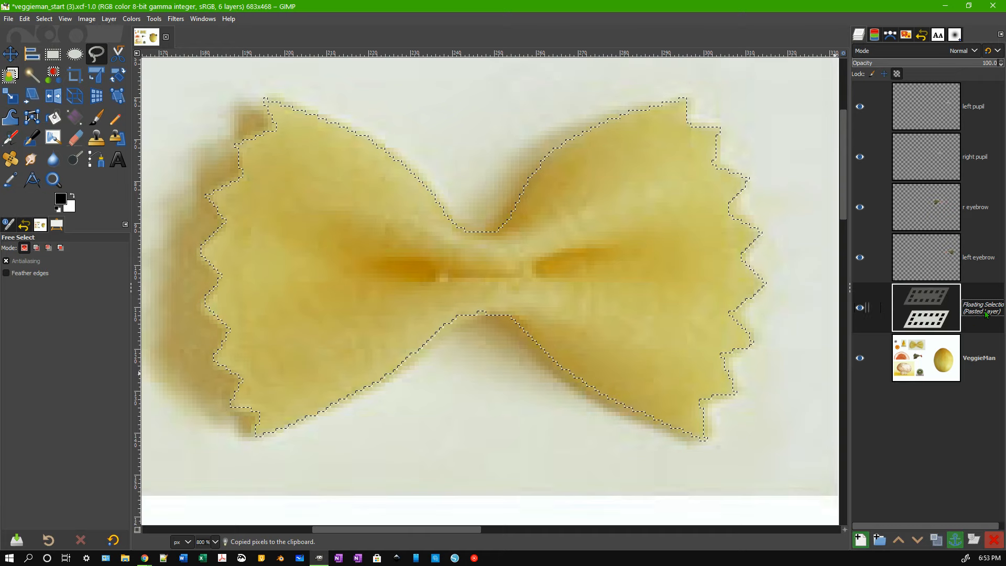
text(bowie tie)
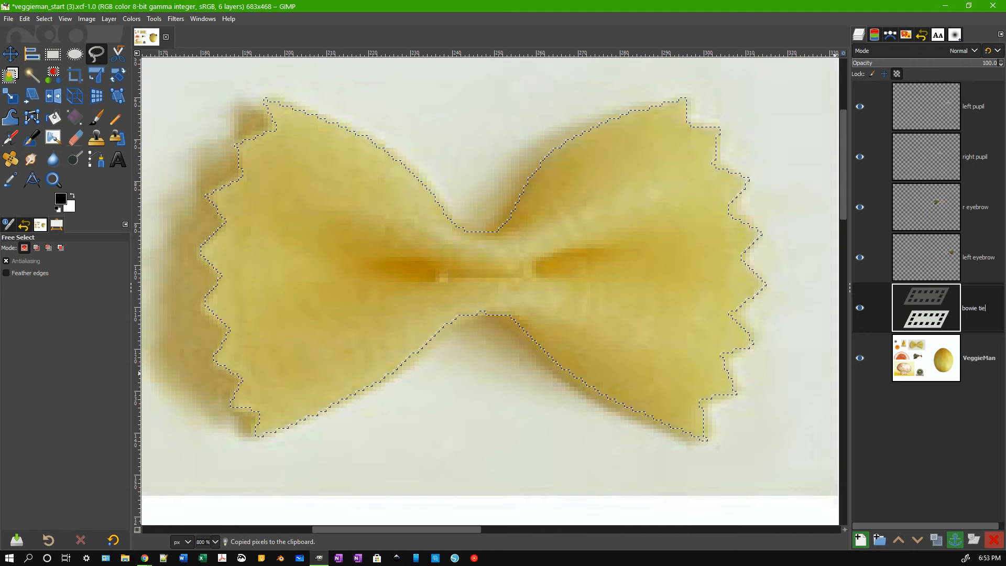
key(Return)
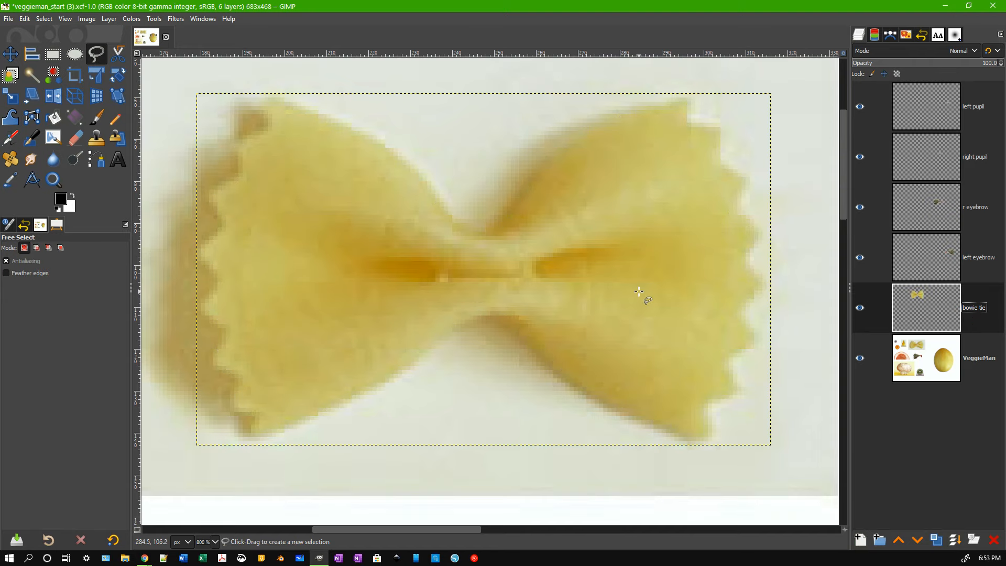
Move the bow tie down to sit just below the melon head.
key(2)
key(1)
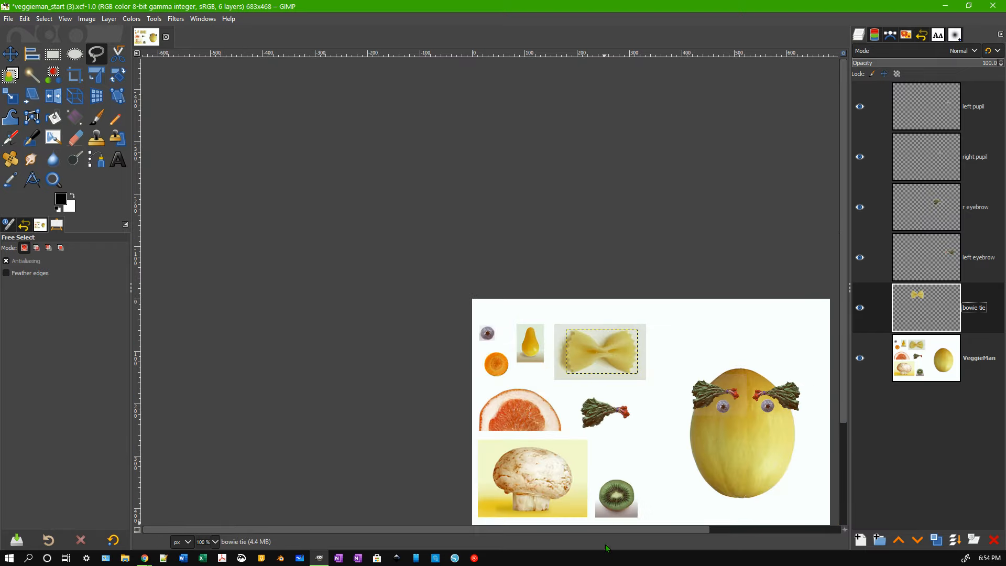
drag(606, 529, 652, 530)
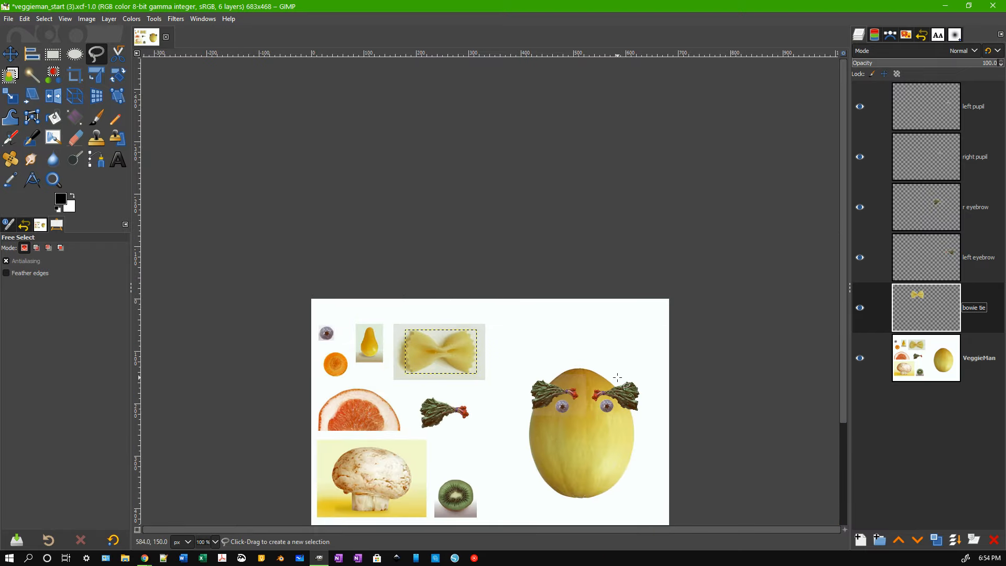
scroll(619, 380, down, 2)
key(2)
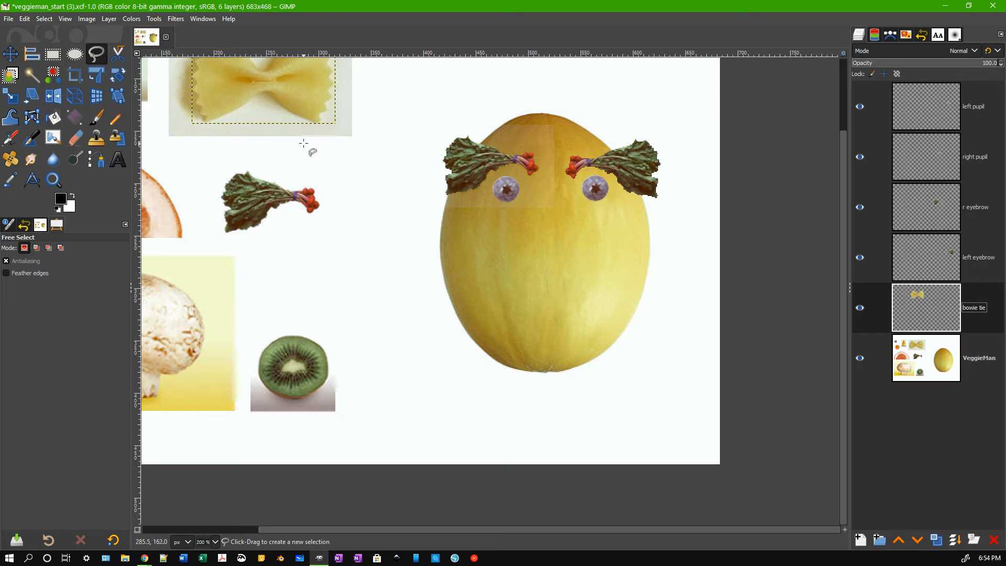
key(m)
mouse_move(281, 83)
mouse_down()
mouse_move(292, 107)
mouse_move(568, 347)
mouse_move(556, 413)
mouse_move(647, 415)
mouse_up()
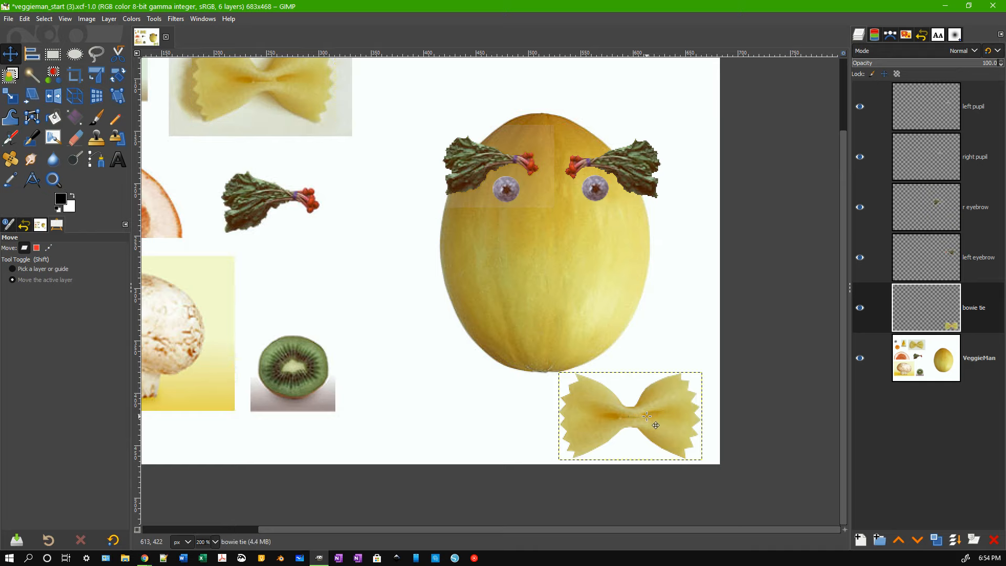
drag(648, 416, 560, 393)
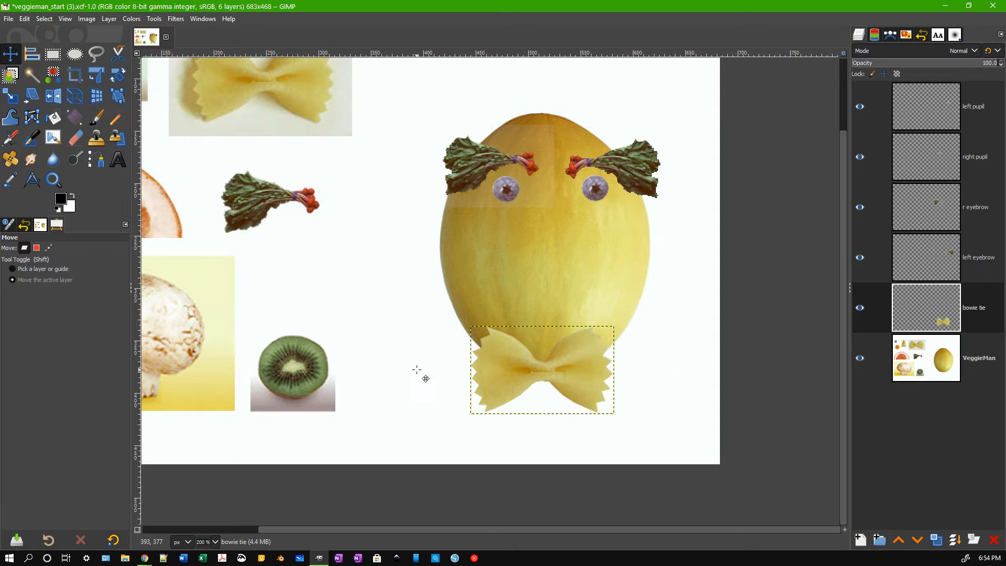
Make the VeggieMan layer the active layer again.
drag(395, 530, 268, 530)
key(shift)
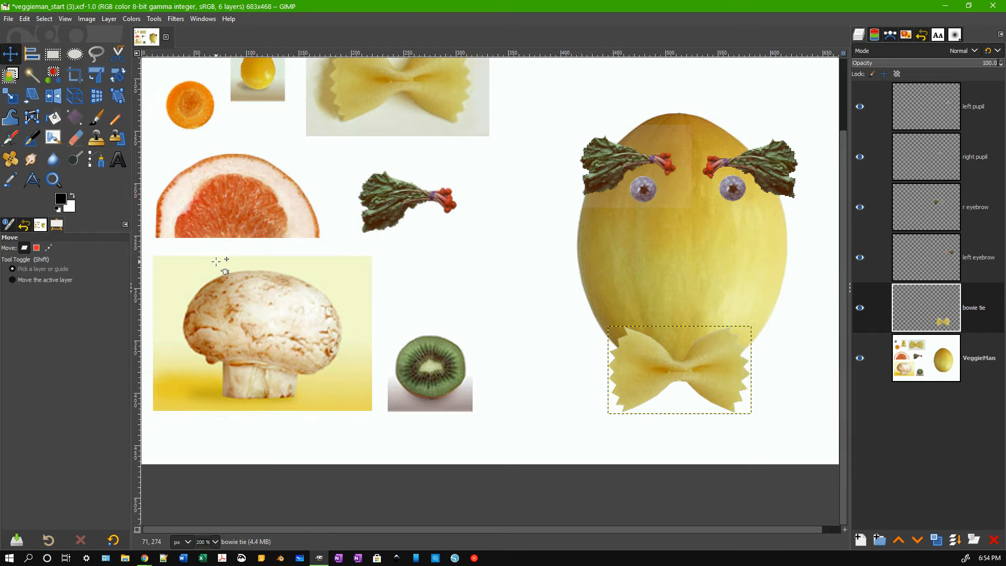
scroll(235, 298, up, 3)
shift+click(237, 301)
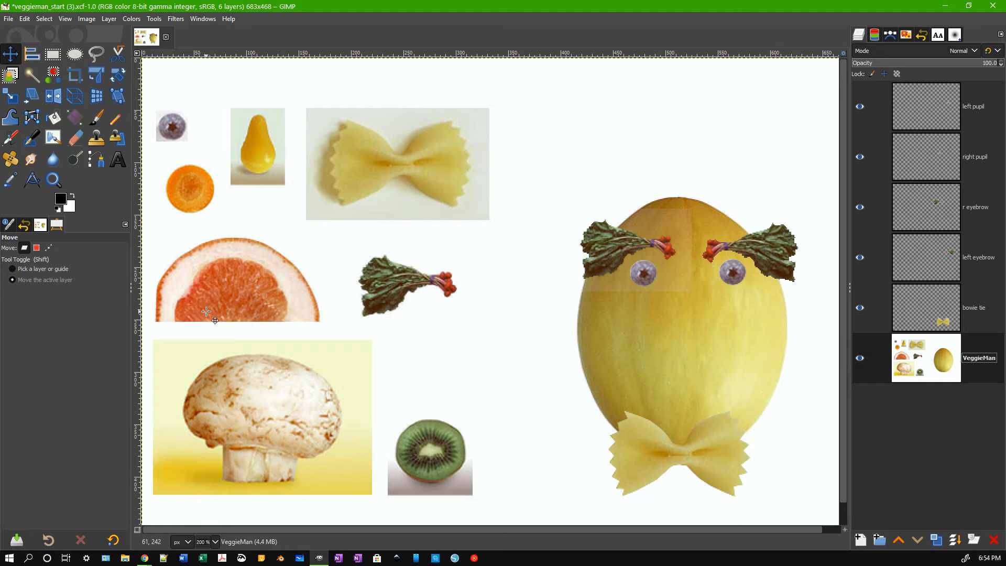
Zoom in to 550% on the grapefruit slice and switch to the Fuzzy Select tool.
key(3)
scroll(240, 369, down, 2)
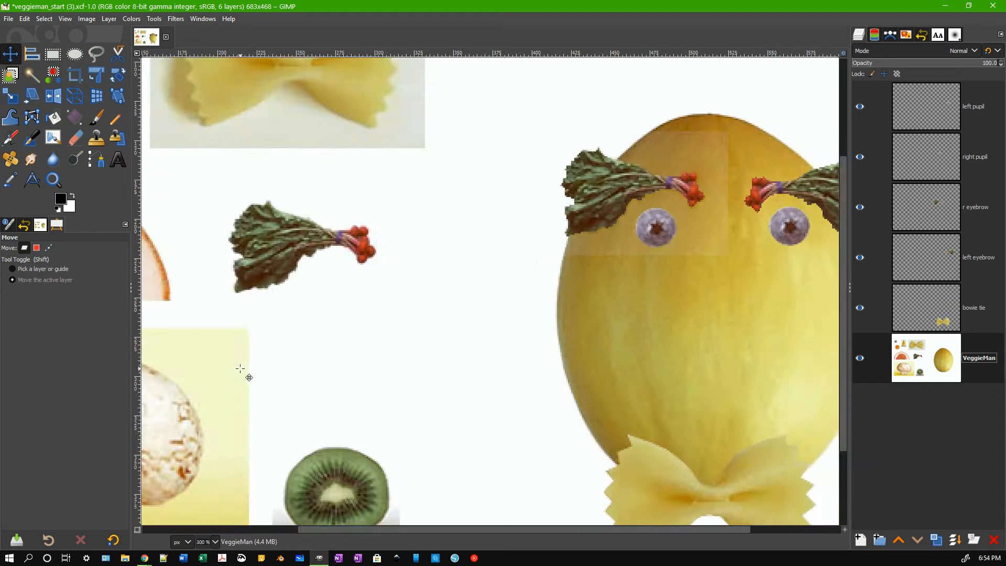
scroll(242, 376, up, 3)
key(shift)
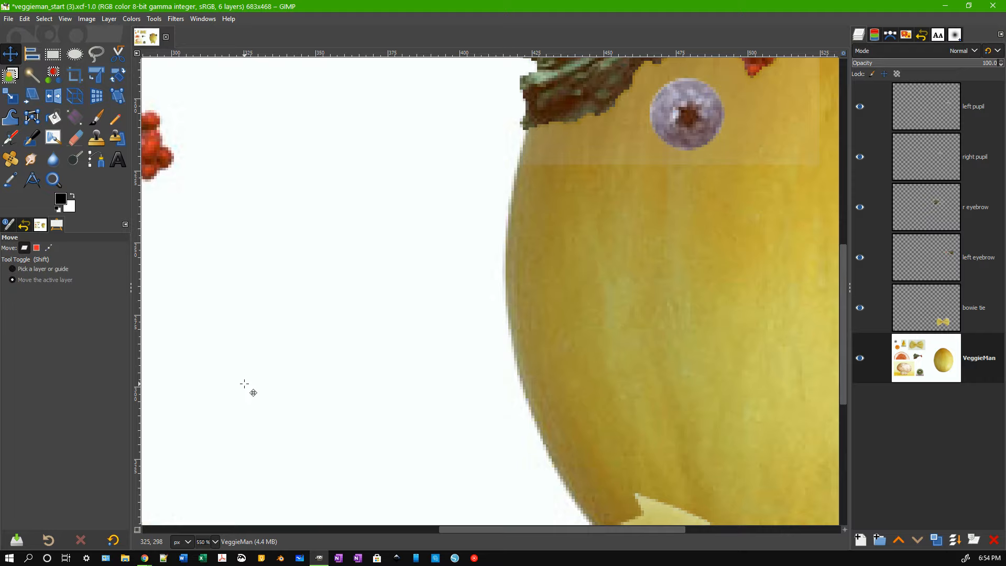
key(alt)
key(alt)
drag(844, 535, 821, 522)
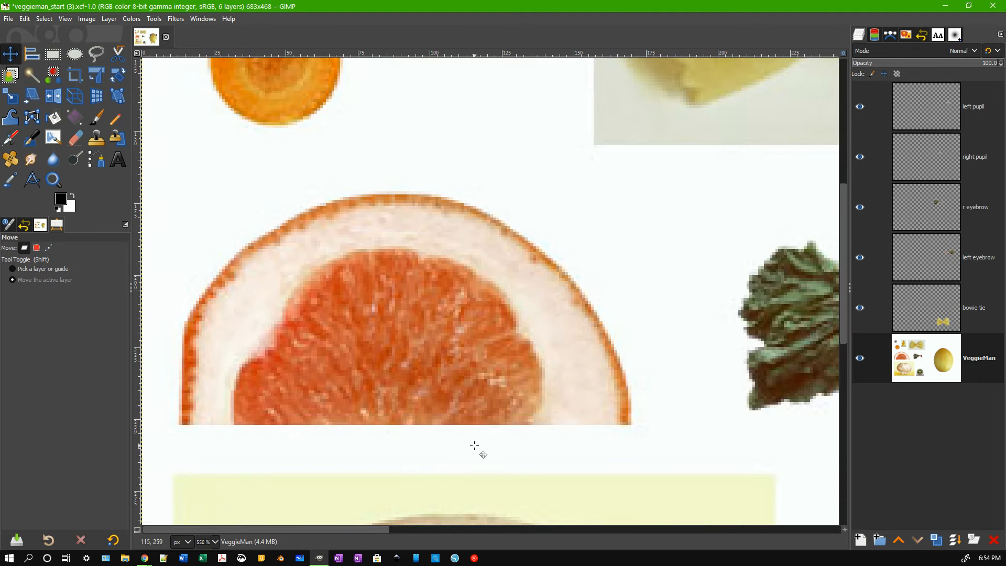
key(f)
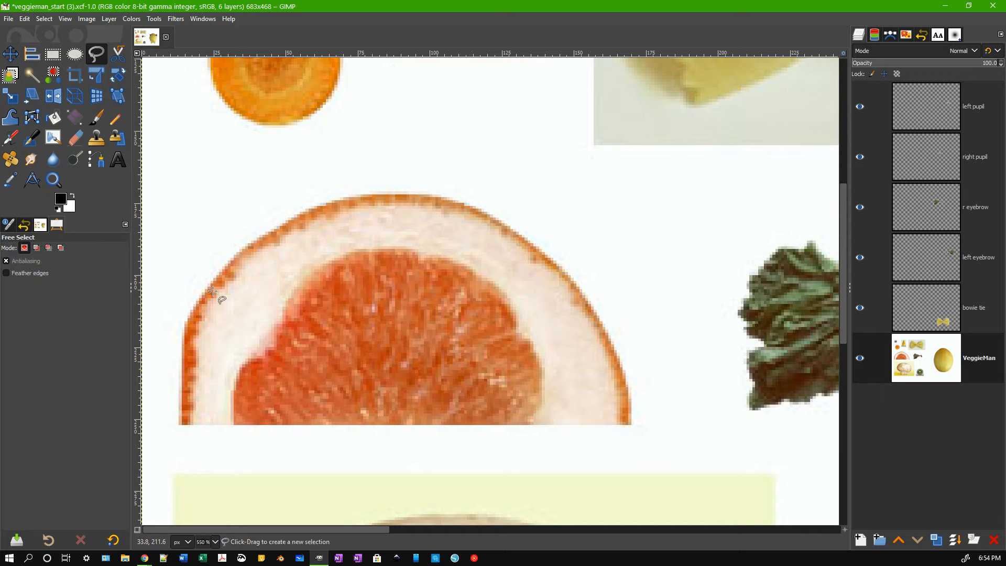
click(32, 77)
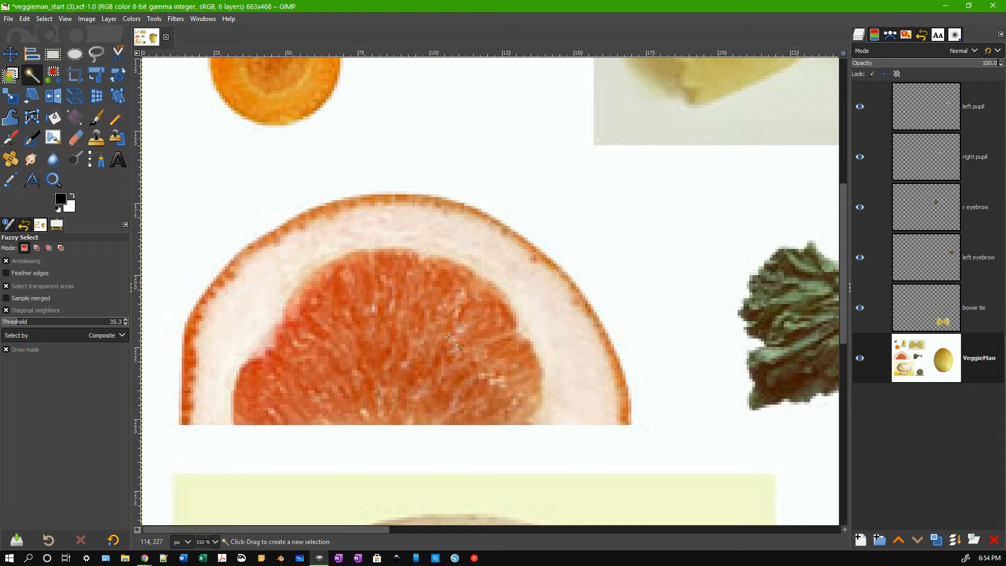
click(96, 53)
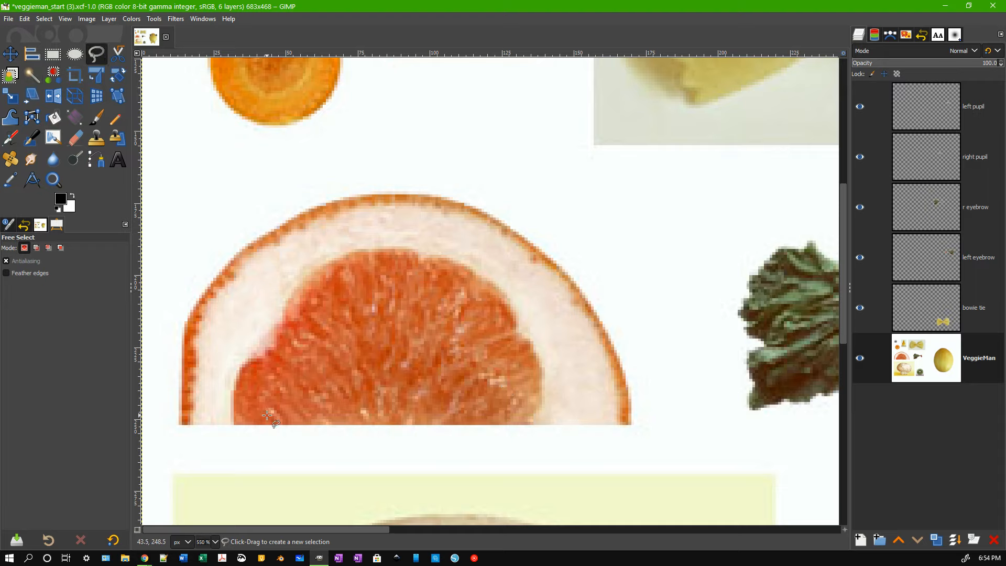
click(234, 424)
click(234, 382)
click(248, 361)
click(255, 359)
click(272, 348)
click(278, 341)
click(279, 328)
click(289, 314)
mouse_move(294, 311)
mouse_down()
mouse_move(365, 252)
mouse_move(453, 262)
mouse_move(467, 276)
mouse_up()
click(493, 289)
click(502, 308)
click(510, 313)
click(511, 320)
mouse_move(511, 323)
mouse_down()
mouse_move(535, 367)
mouse_move(536, 423)
mouse_up()
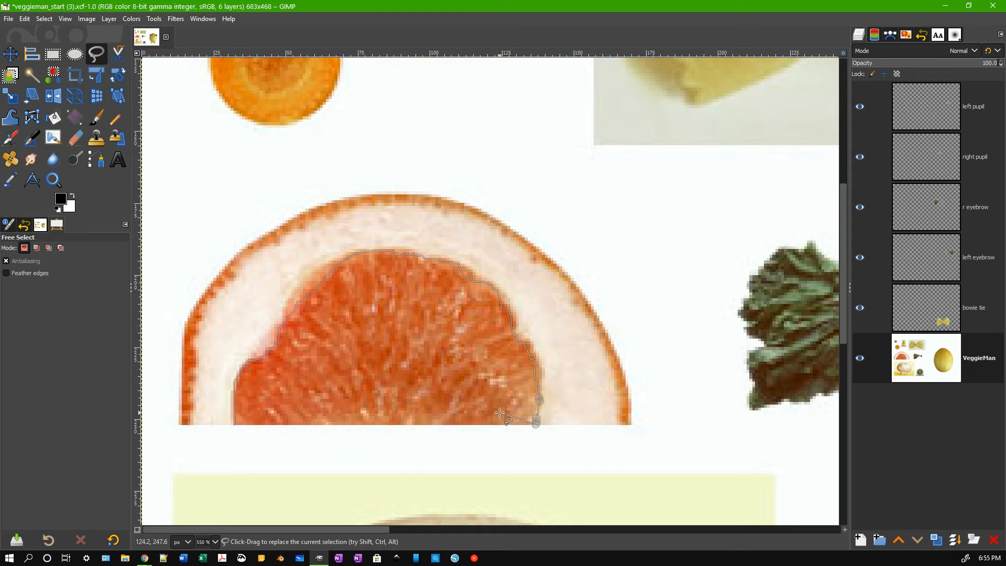
drag(500, 416, 279, 417)
click(273, 420)
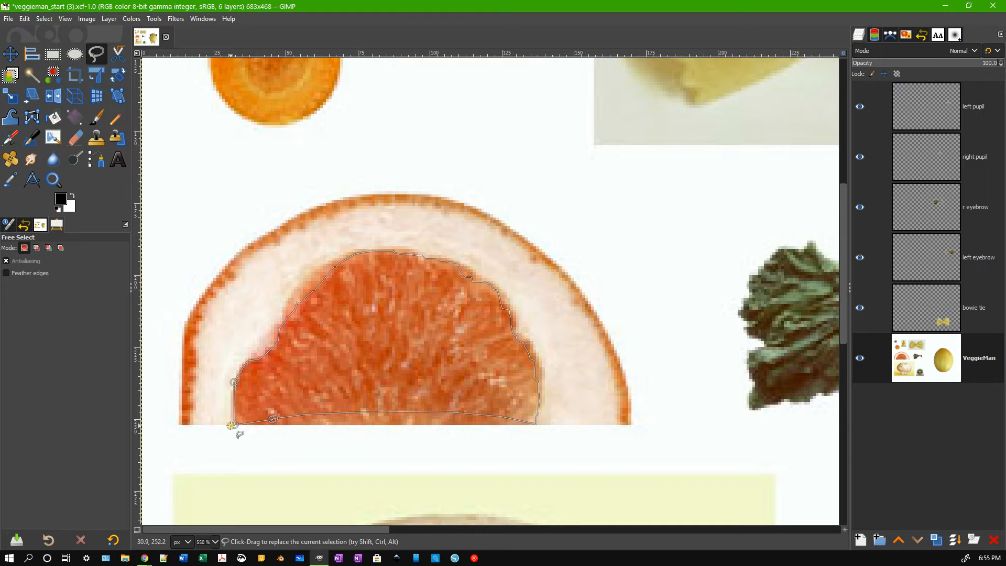
click(231, 425)
key(Return)
key(ctrl+z)
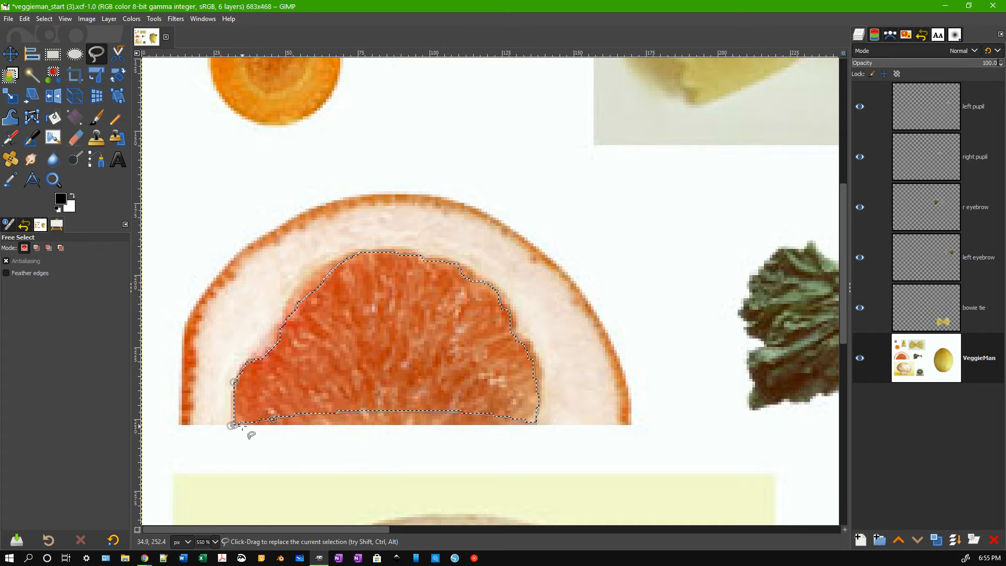
key(Return)
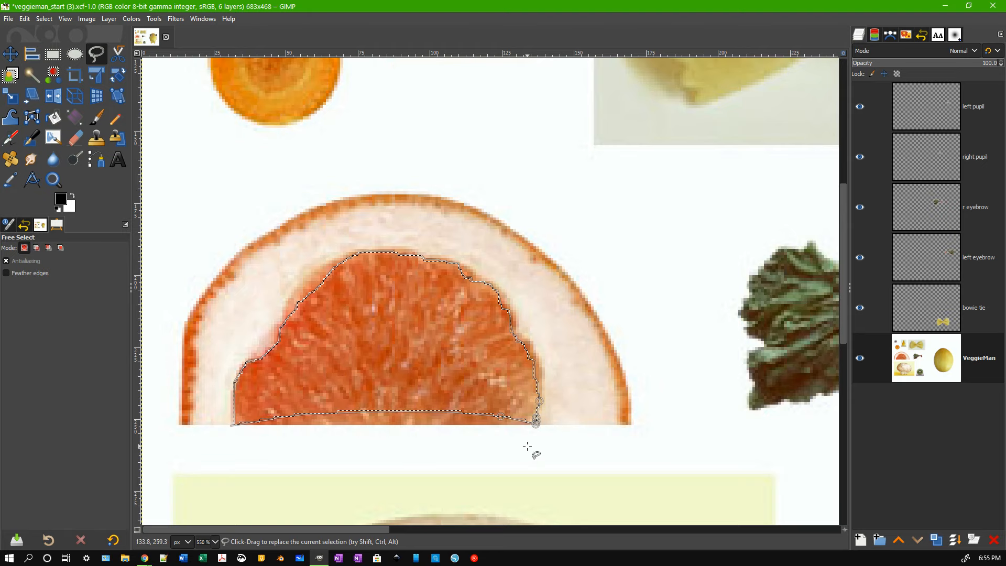
key(ctrl+z)
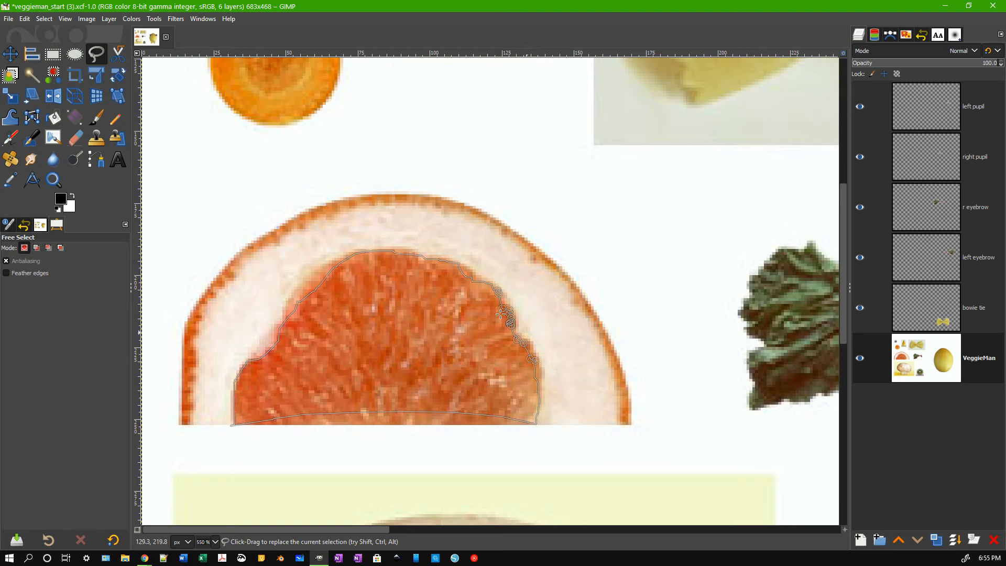
key(Return)
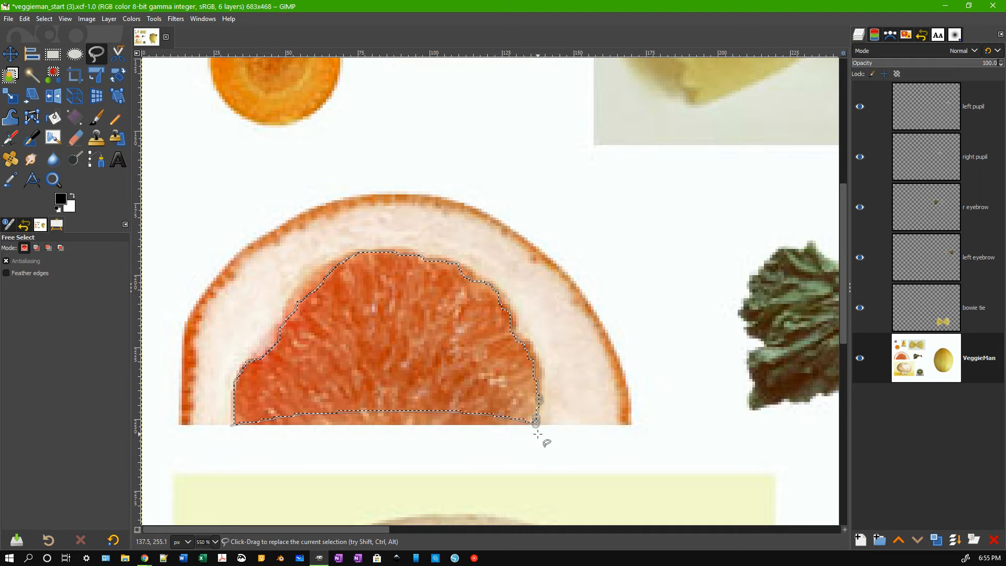
key(ctrl+shift+a)
Fuzzy-select the grapefruit flesh, then add clicks in Add mode to fill its small holes.
click(33, 77)
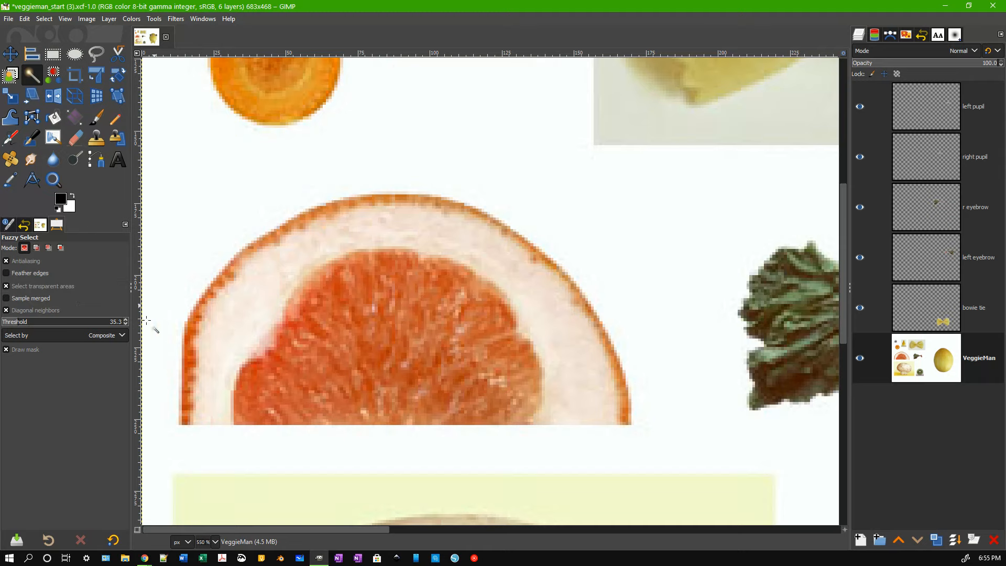
drag(381, 343, 381, 342)
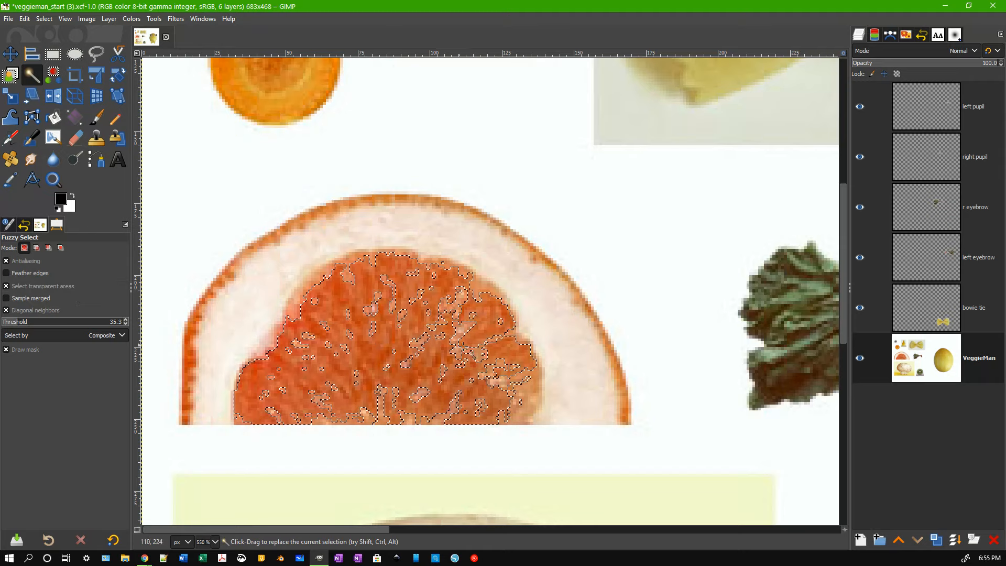
drag(477, 335, 478, 334)
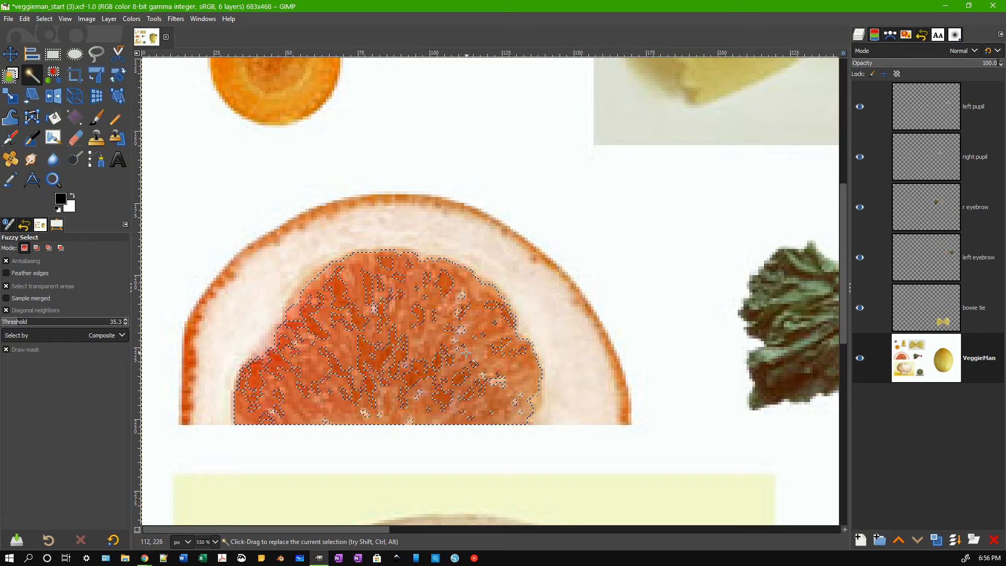
click(36, 248)
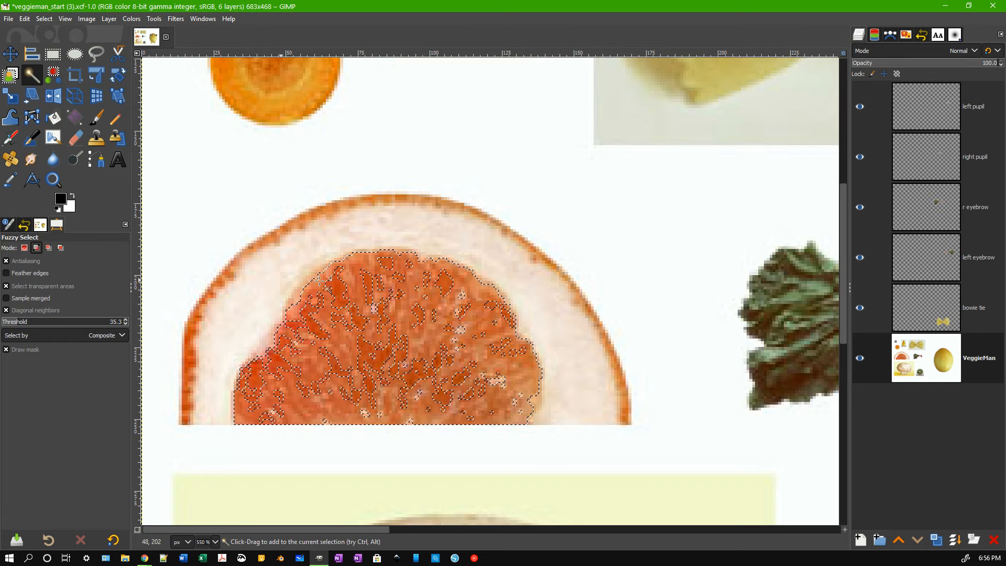
click(463, 346)
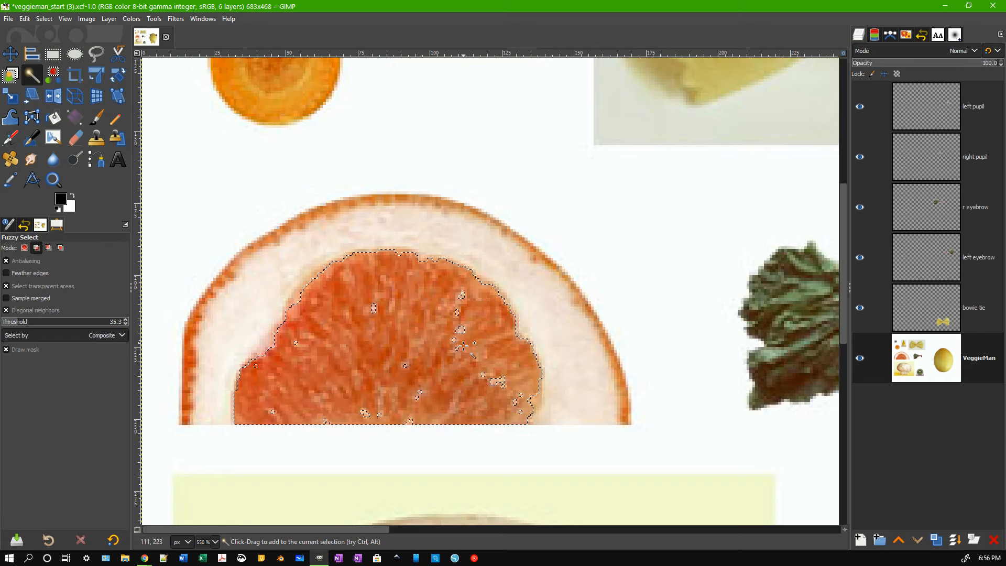
click(462, 329)
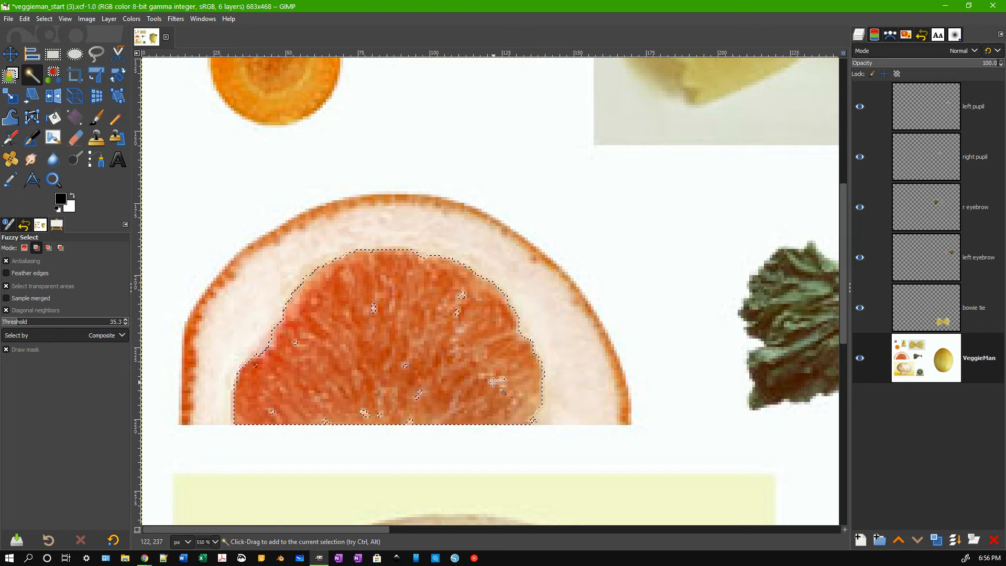
click(457, 313)
Reselect the flesh with a higher threshold, undoing the pass that grabbed the pale pith.
click(327, 422)
drag(328, 422, 442, 431)
drag(531, 419, 535, 434)
key(ctrl+z)
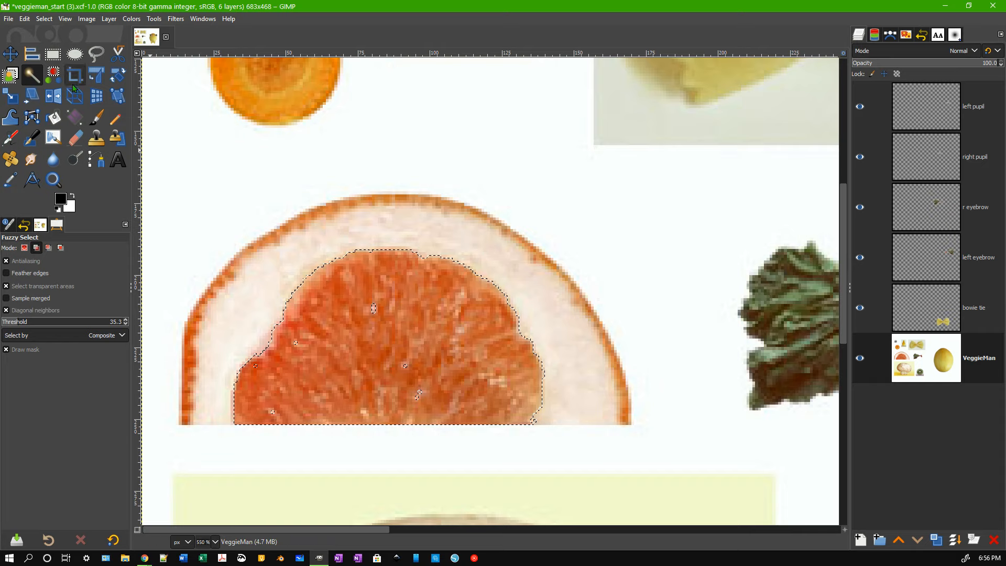
With Free Select in Add mode, lasso the first gap in the flesh selection.
click(97, 59)
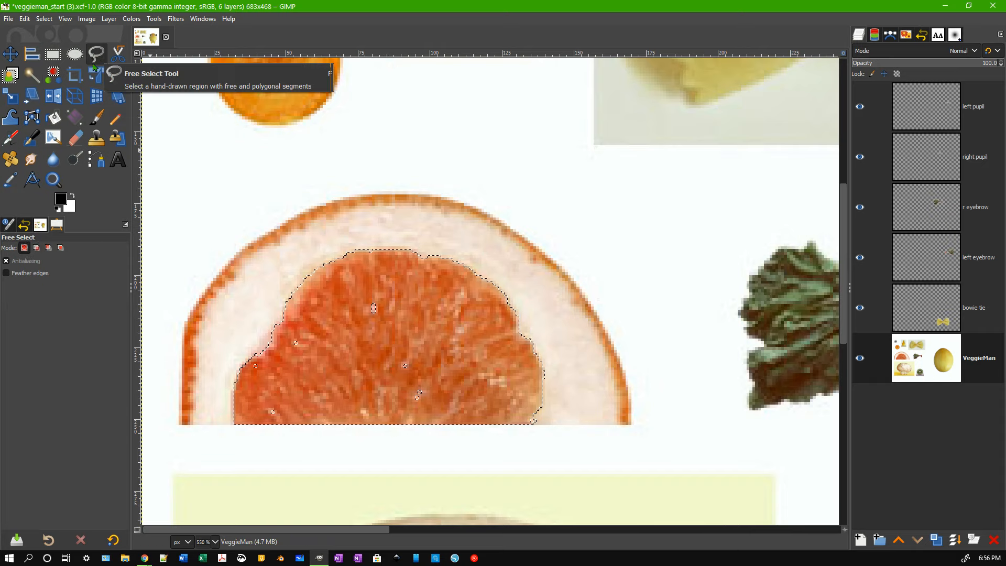
click(37, 248)
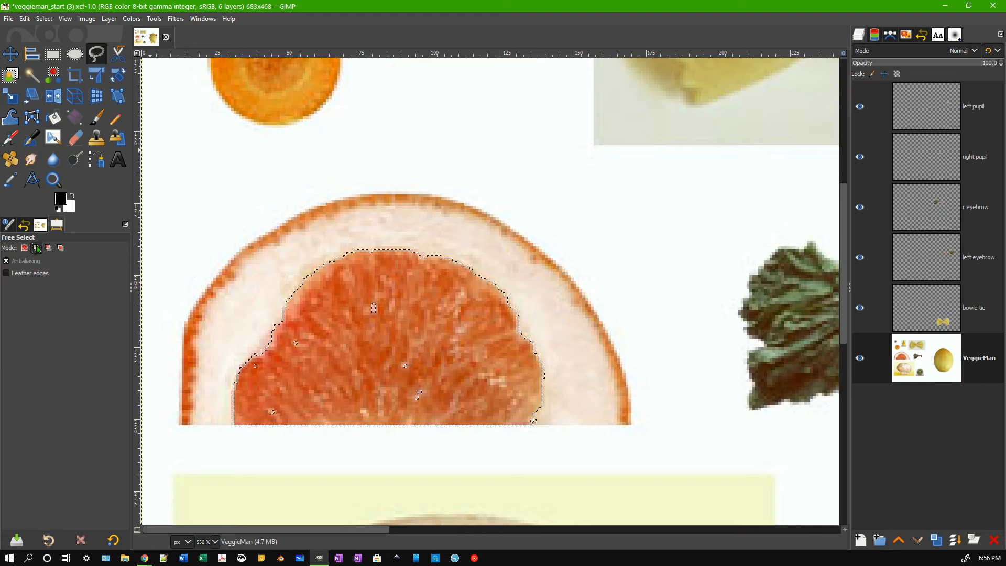
click(362, 318)
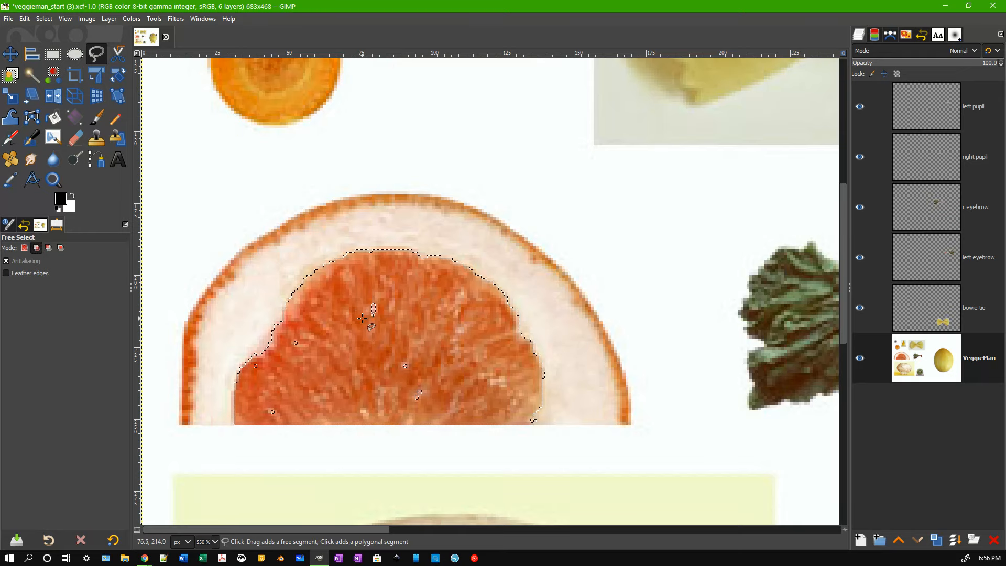
drag(358, 302, 362, 318)
click(363, 318)
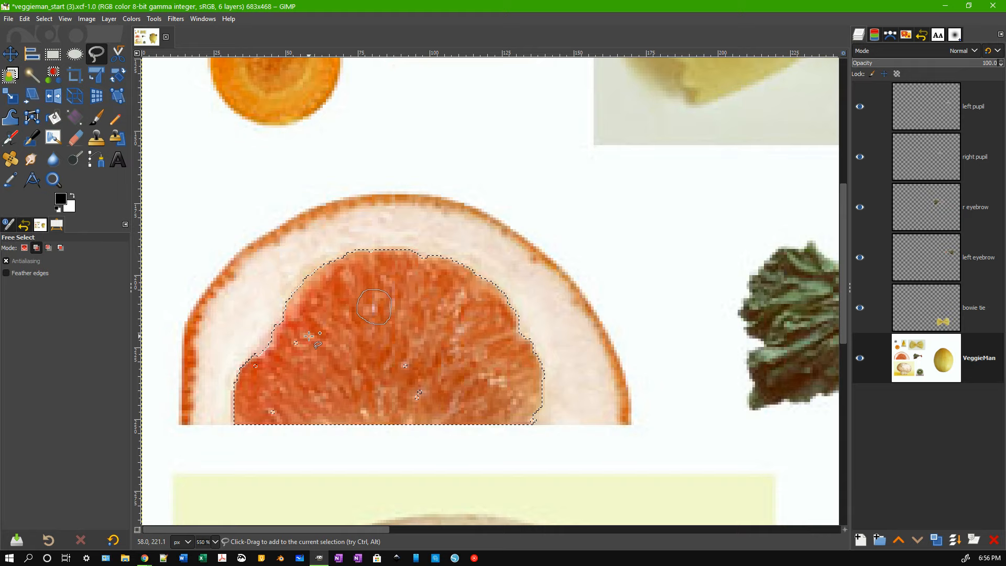
Lasso another small gap and the notch at the selection's left edge.
click(297, 348)
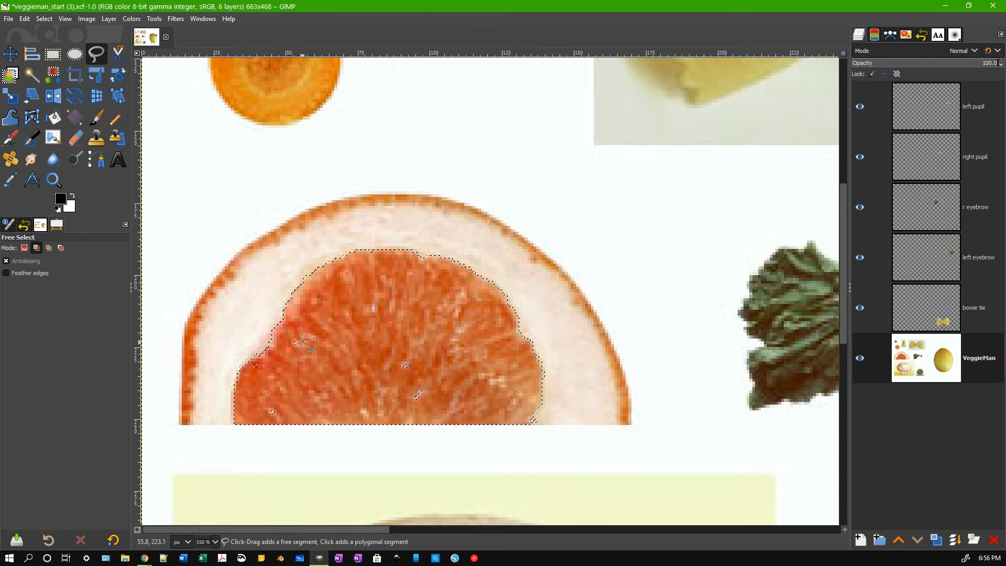
mouse_move(288, 333)
mouse_down()
mouse_move(301, 335)
mouse_move(295, 351)
mouse_up()
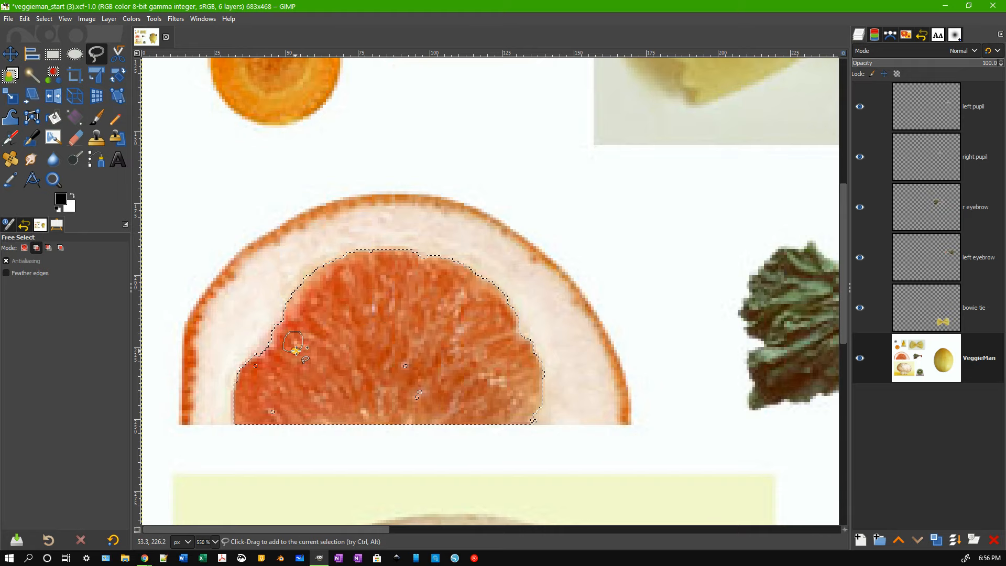
click(257, 370)
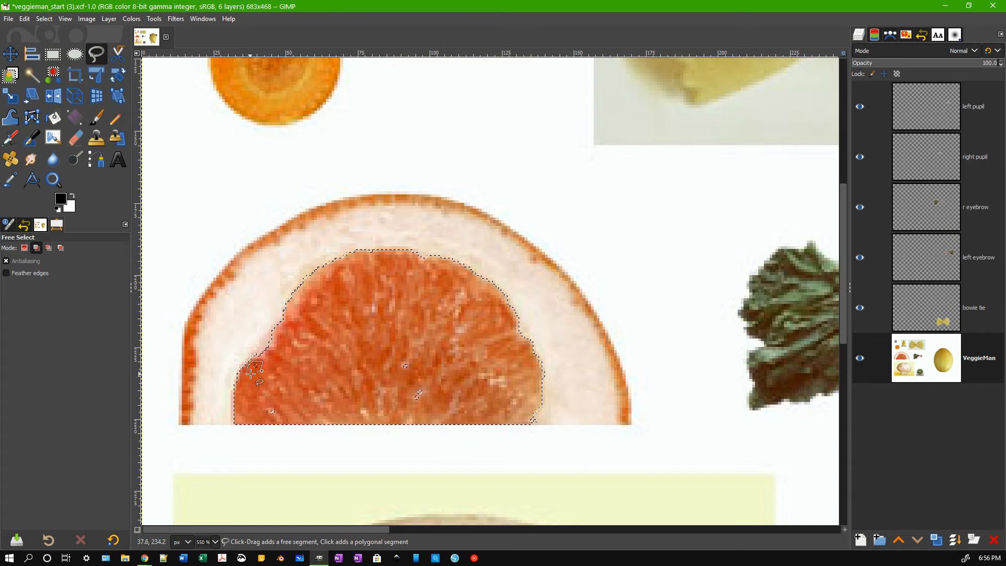
click(256, 370)
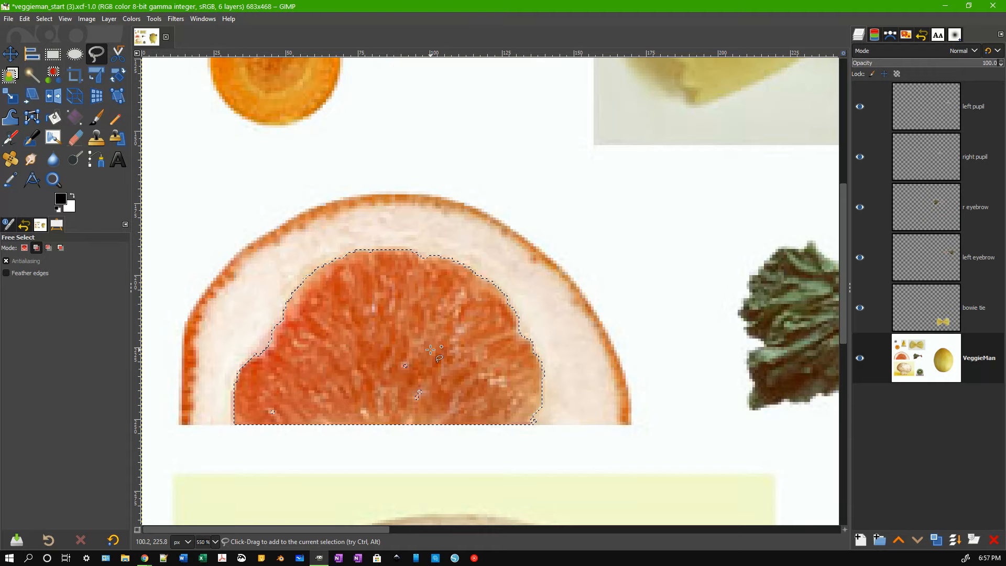
Add a Rectangle Select strip along the flesh's flat bottom edge in Add mode.
click(53, 55)
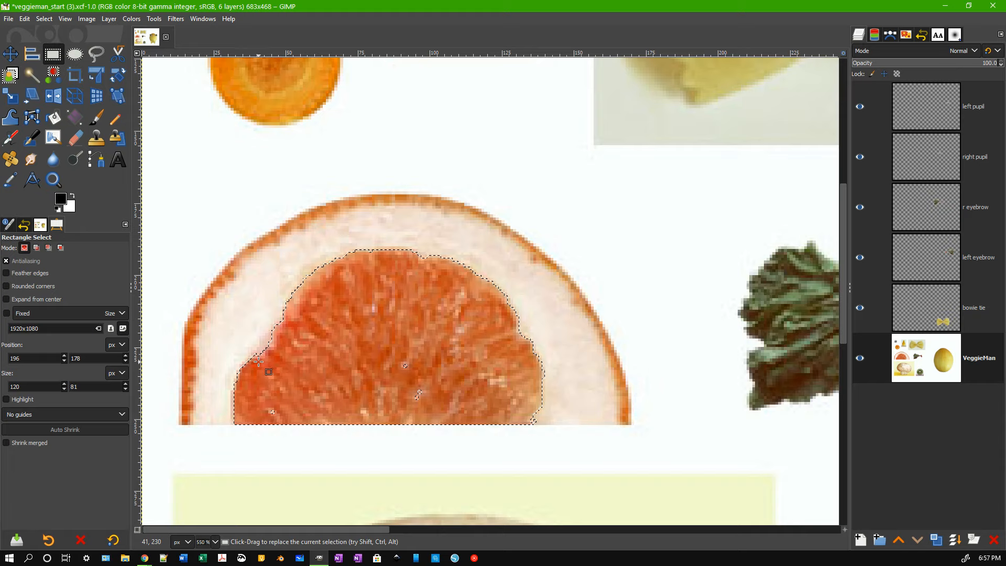
drag(257, 362, 433, 416)
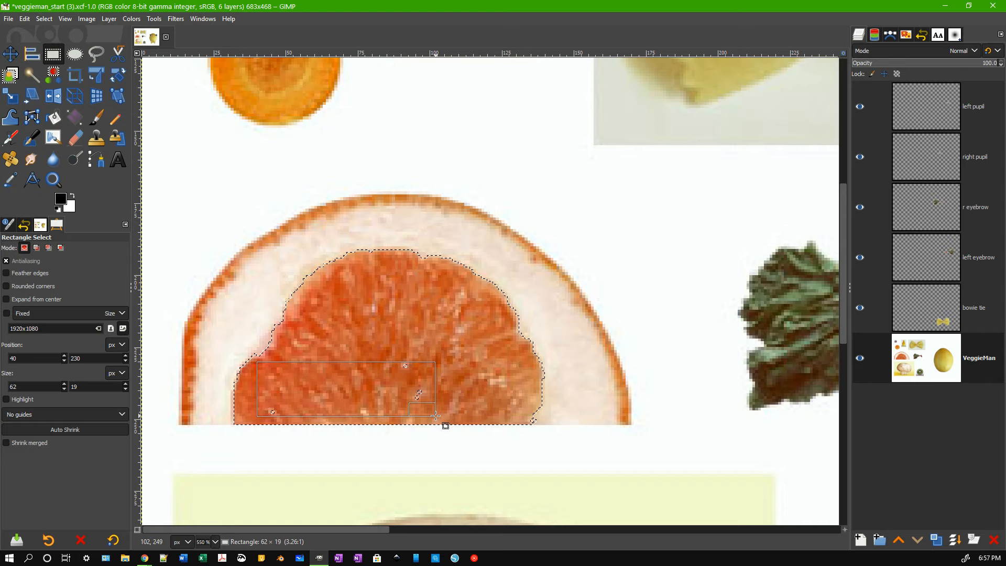
drag(435, 416, 25, 253)
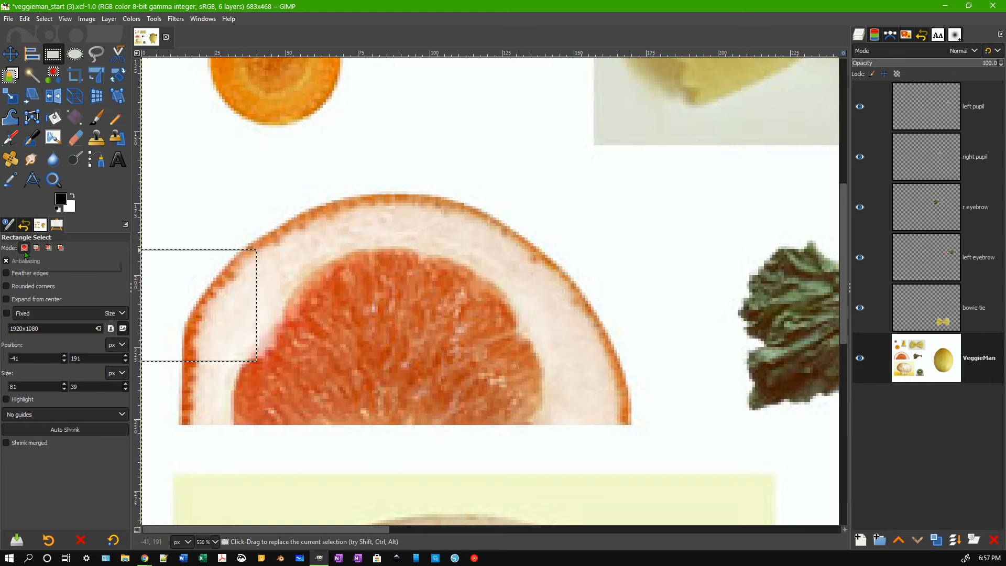
key(ctrl+z)
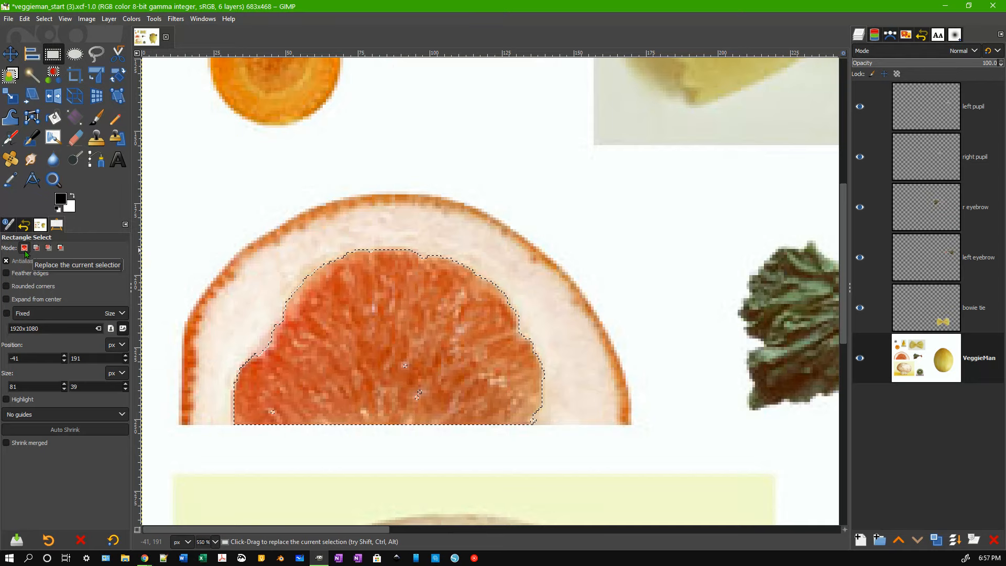
click(37, 250)
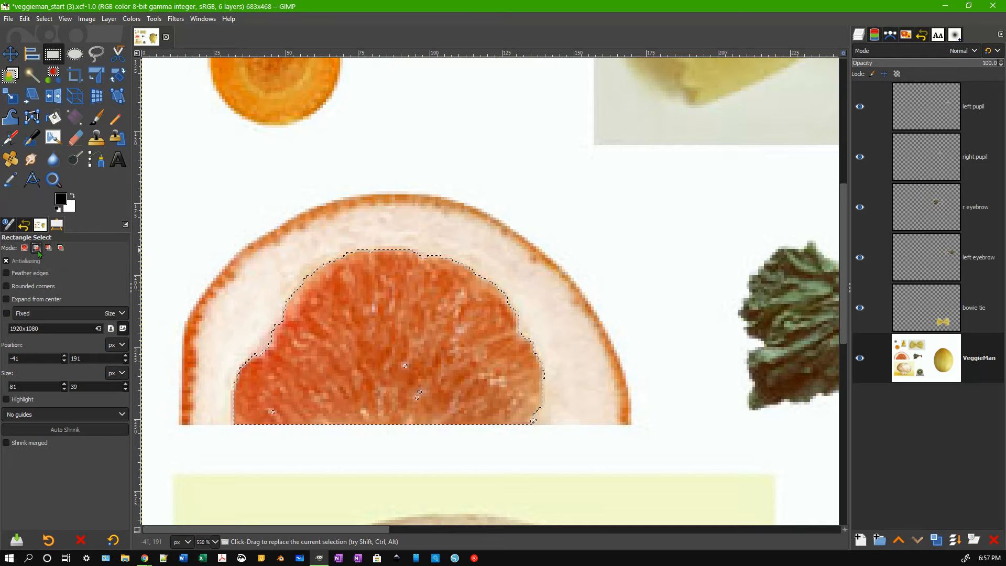
drag(260, 361, 440, 417)
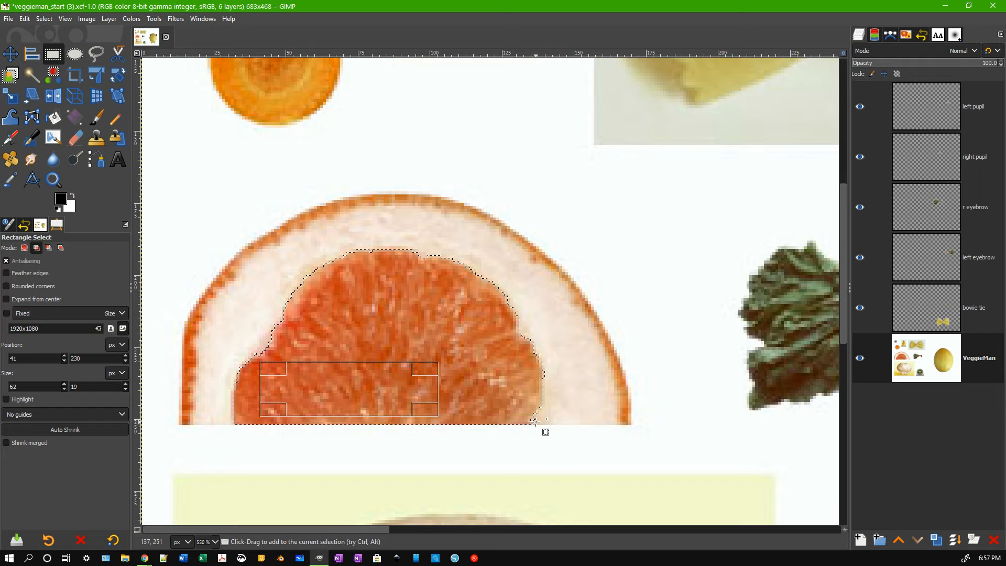
key(Return)
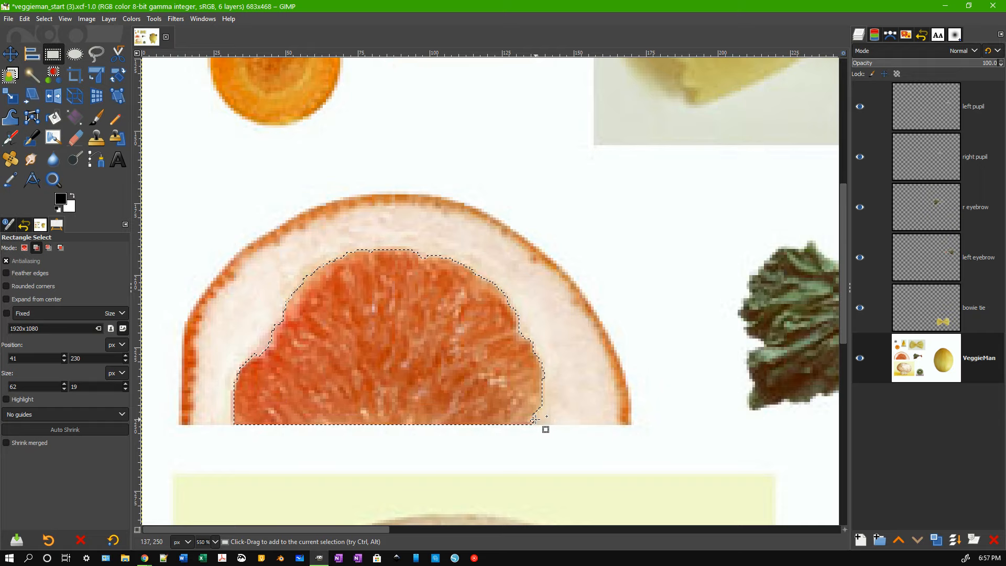
At the lower-right corner, subtract a tiny pith area and add a 1×2 pixel notch.
scroll(535, 420, up, 5)
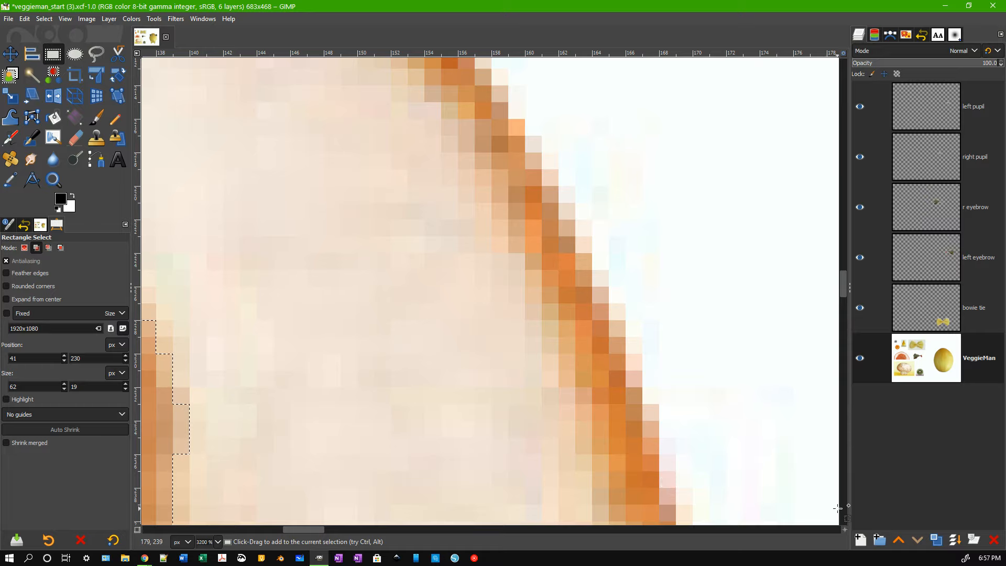
drag(844, 529, 845, 532)
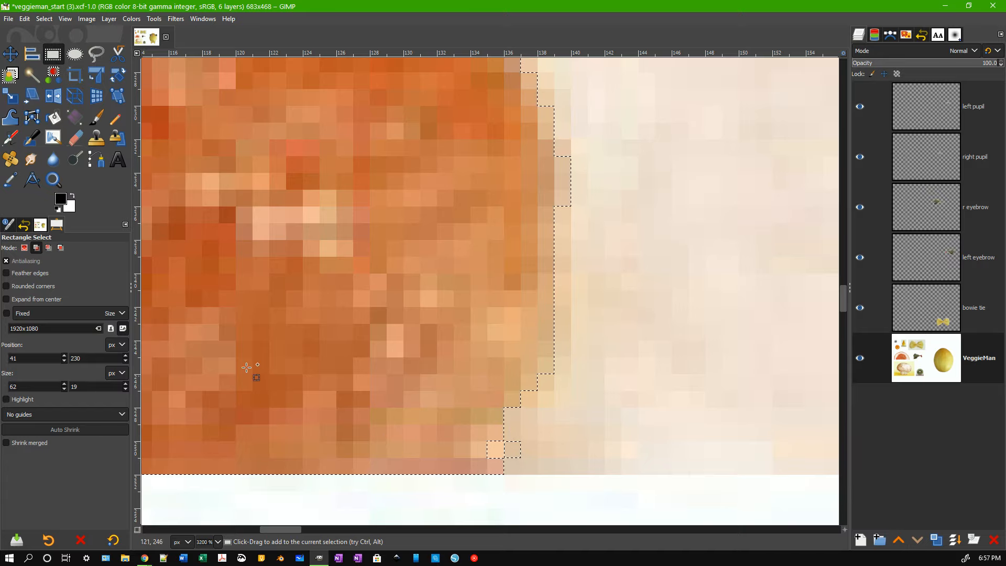
click(48, 248)
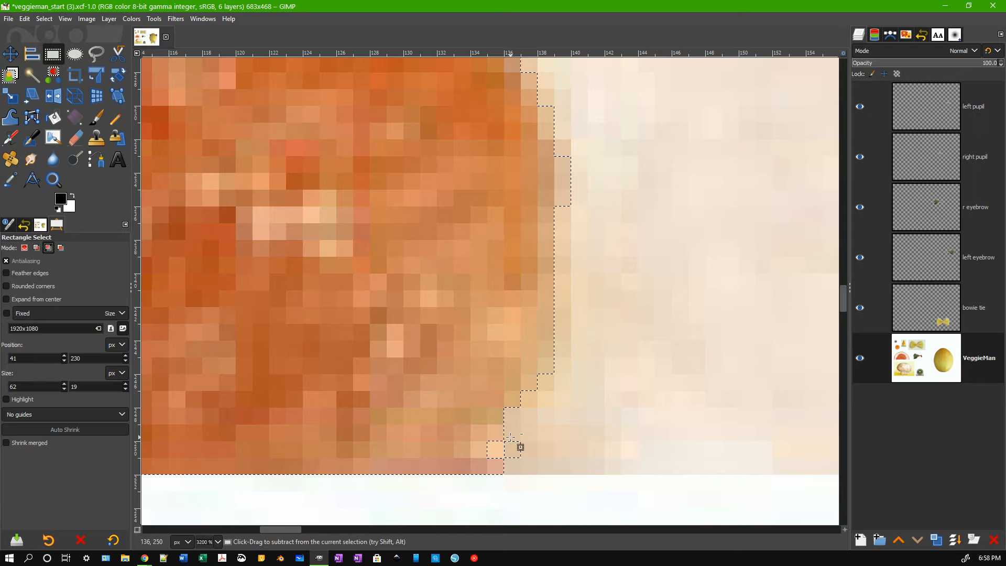
drag(522, 425, 508, 458)
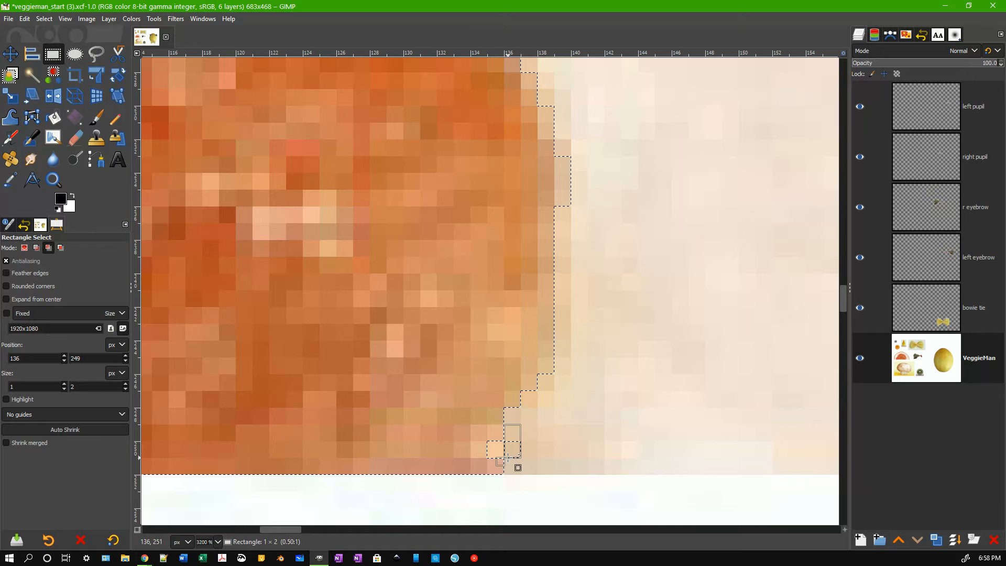
drag(507, 457, 507, 456)
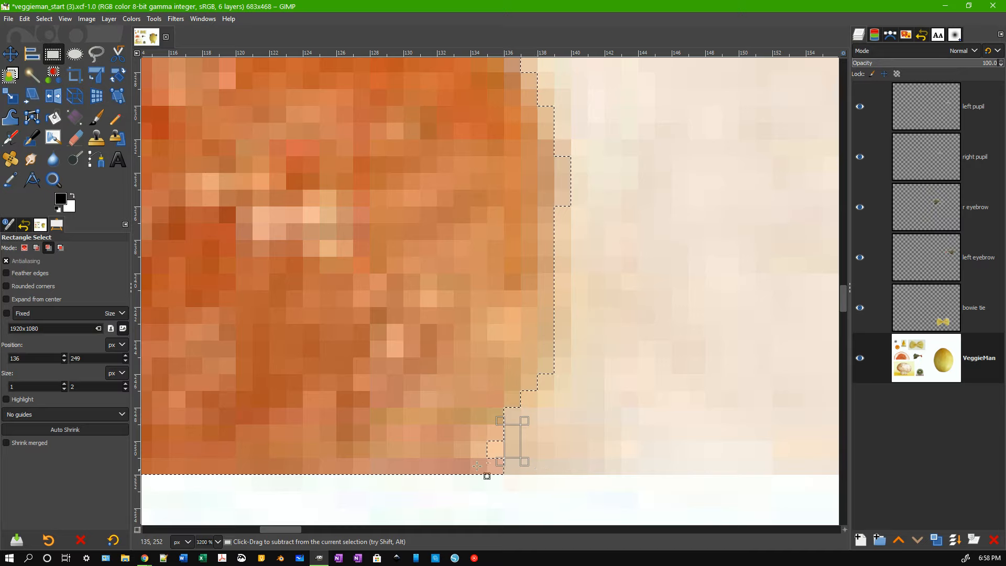
key(Return)
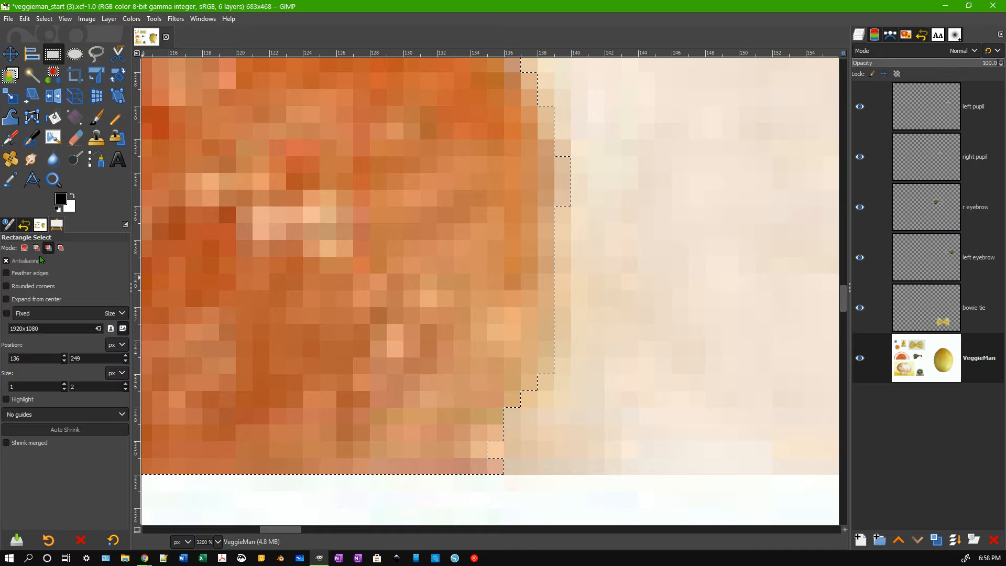
click(37, 248)
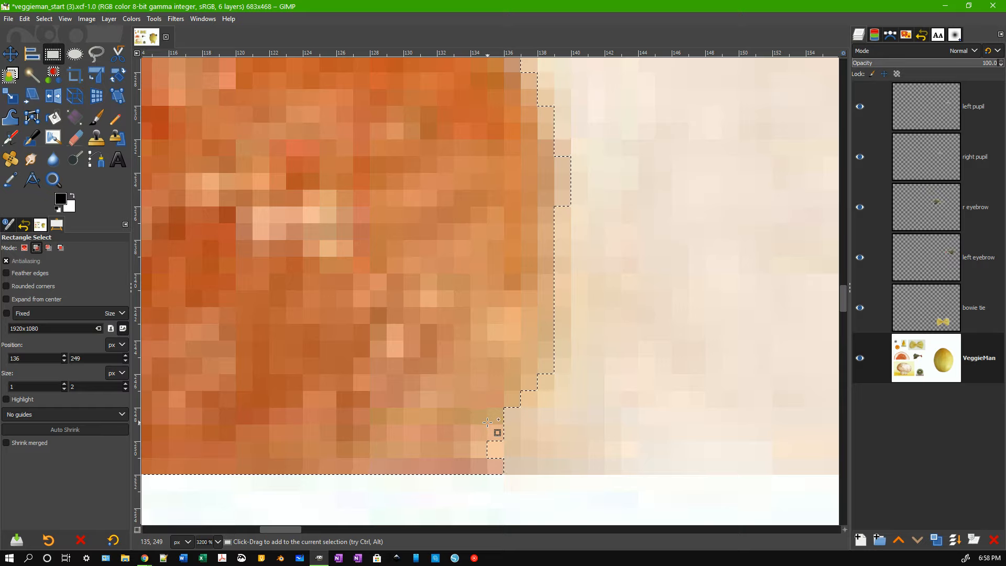
drag(486, 423, 505, 461)
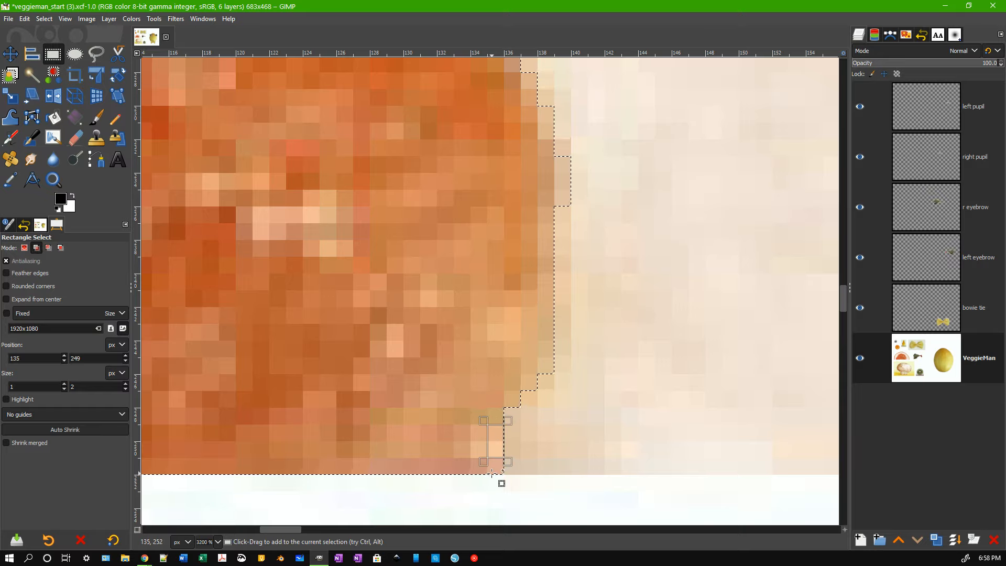
key(Return)
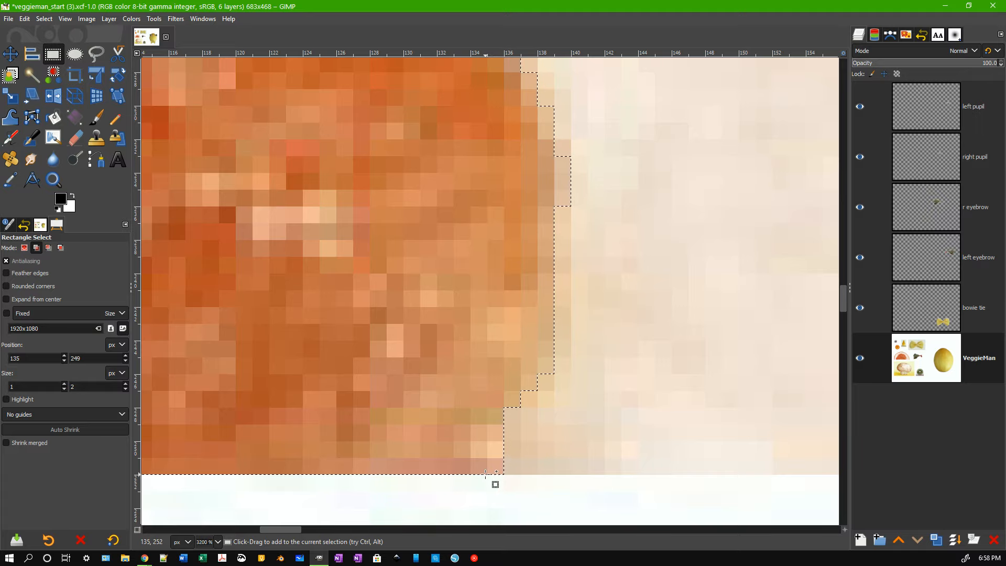
ctrl+scroll(495, 484, down, 5)
Copy the selected grapefruit flesh and paste it as a floating layer.
ctrl+scroll(486, 474, down, 4)
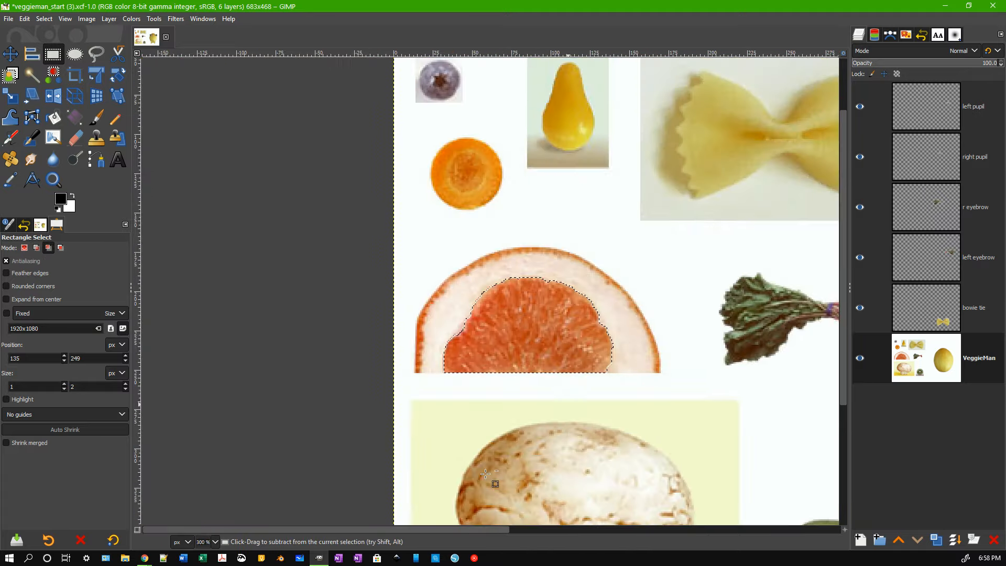
scroll(493, 530, right, 5)
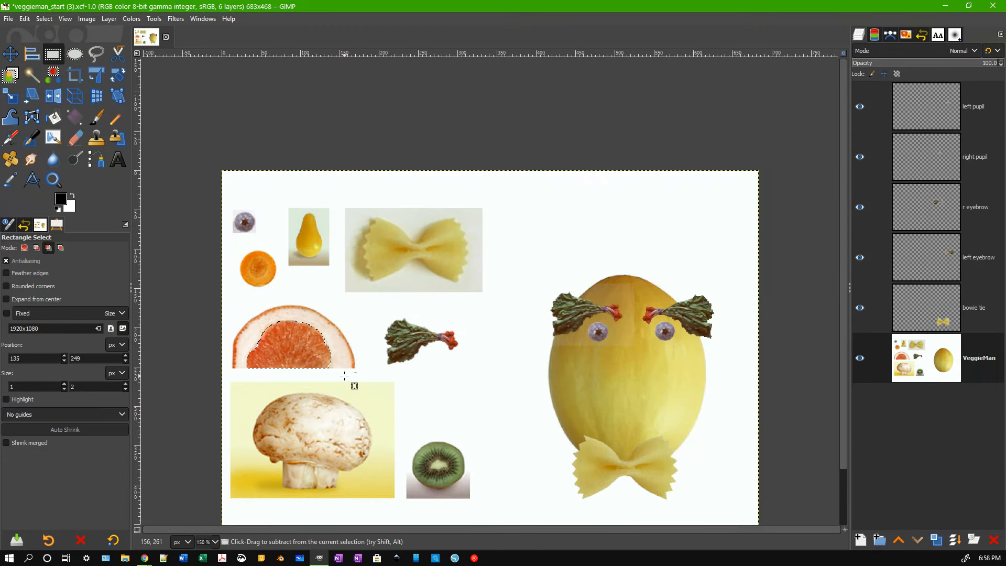
key(ctrl+c)
key(ctrl+v)
Rename the pasted layer 'right ear' and move it beside the melon head.
double_click(979, 359)
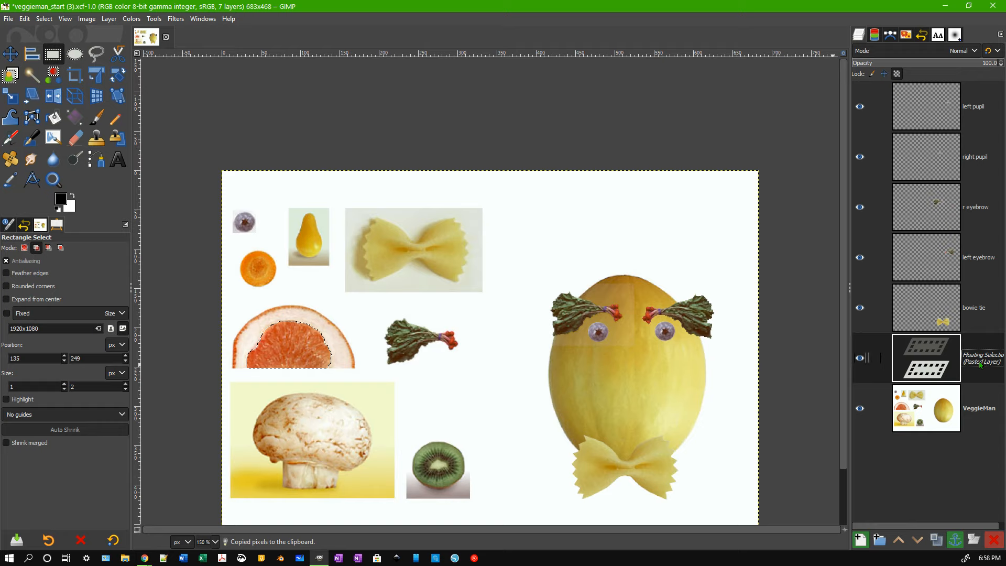
text(right ear)
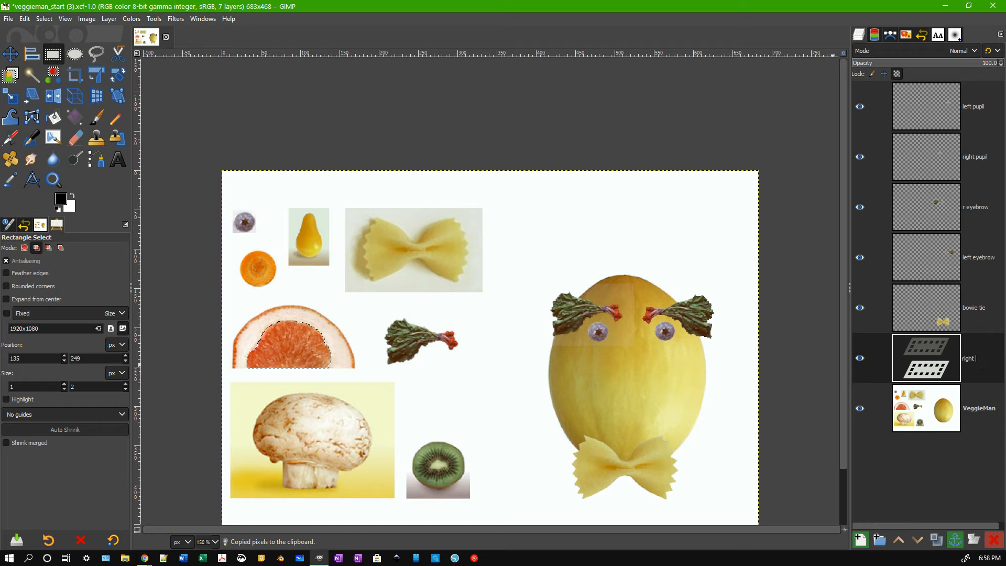
key(Return)
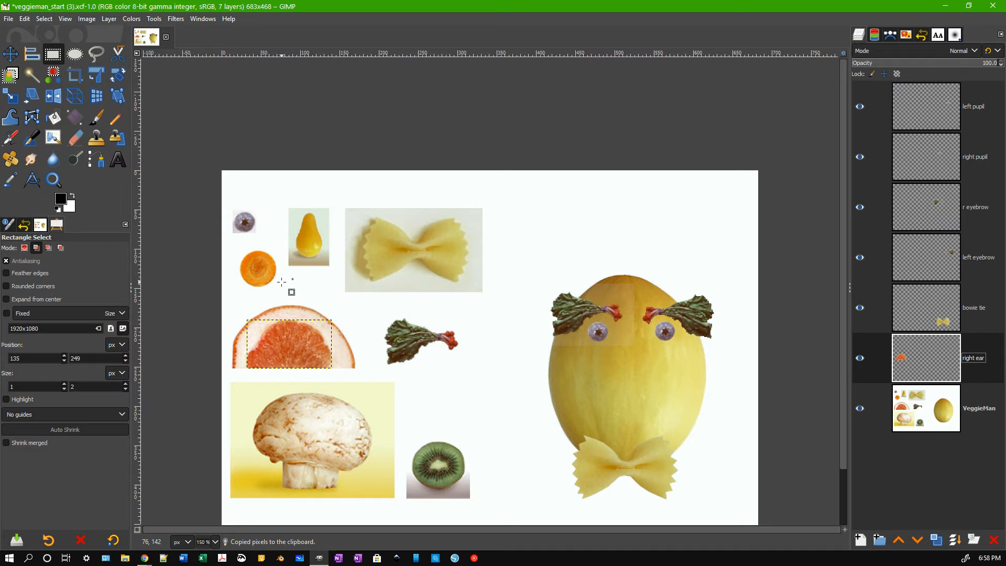
key(m)
drag(284, 350, 468, 390)
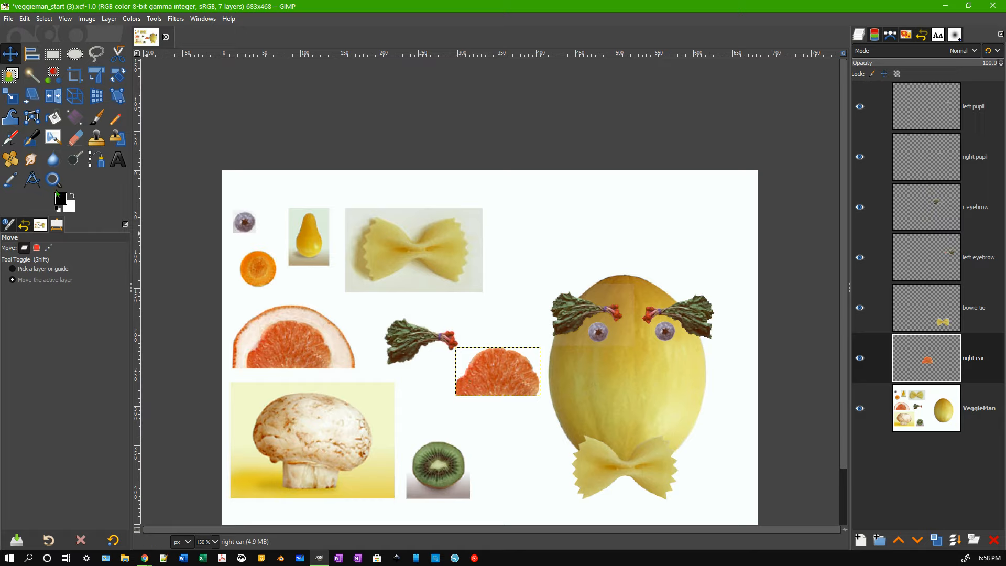
Rotate the right ear layer by -90° and nudge it right against the melon's edge.
click(117, 79)
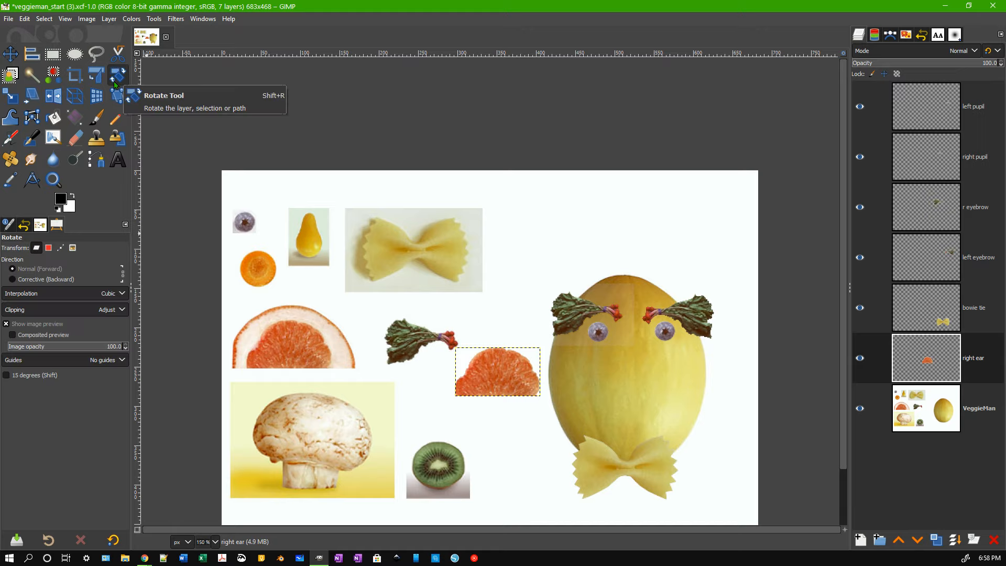
click(496, 376)
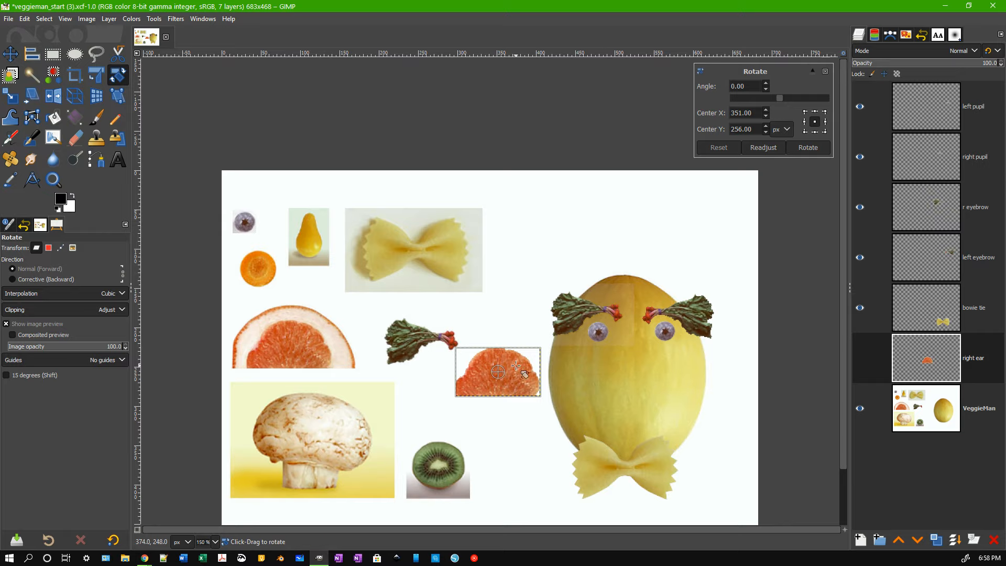
click(723, 86)
text(90)
key(Return)
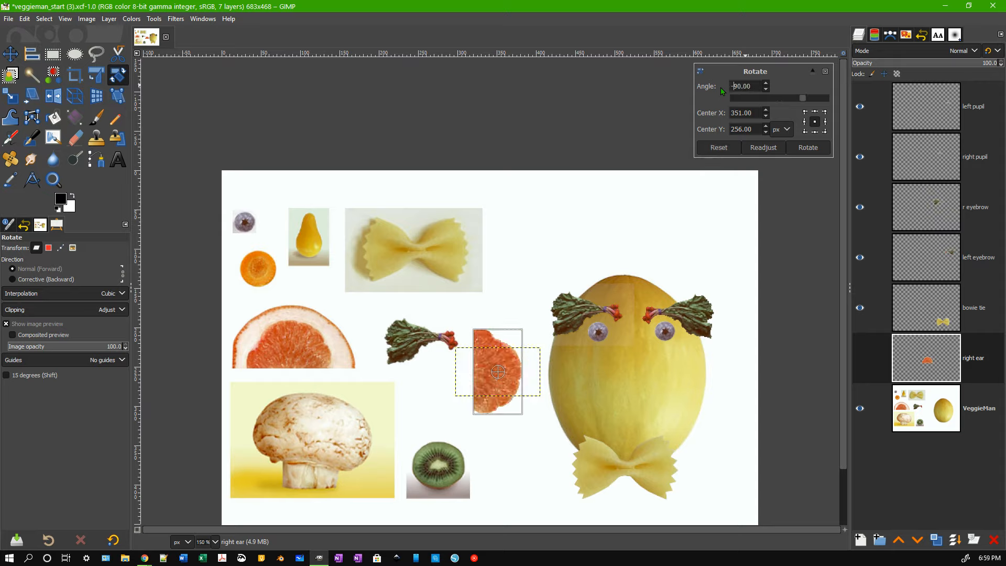
key(Return)
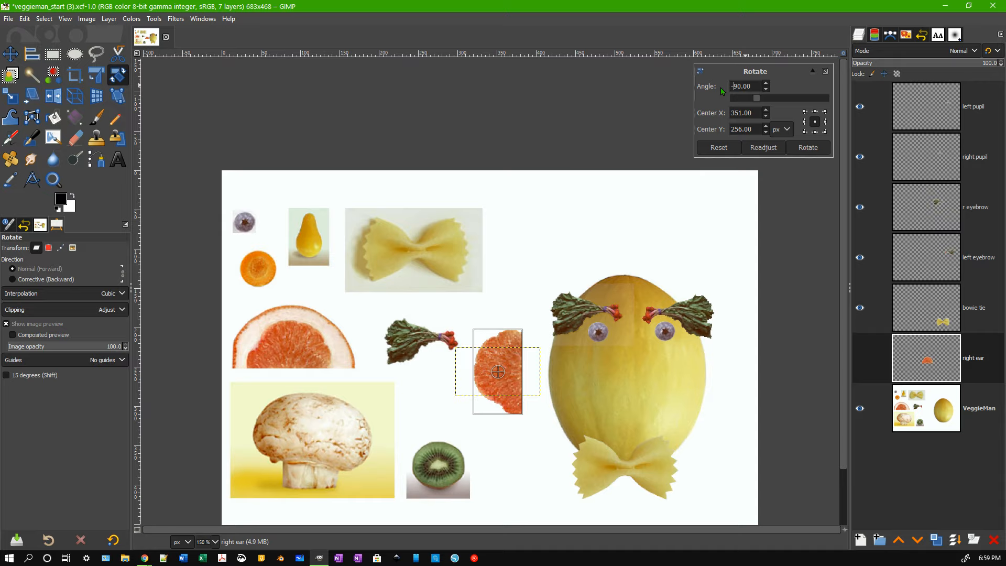
click(808, 148)
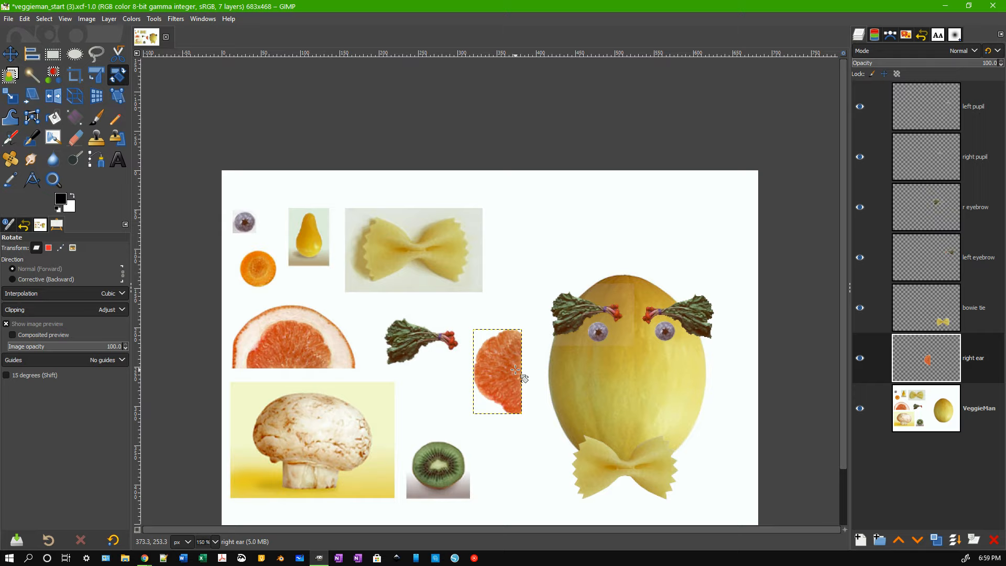
key(m)
drag(512, 372, 546, 377)
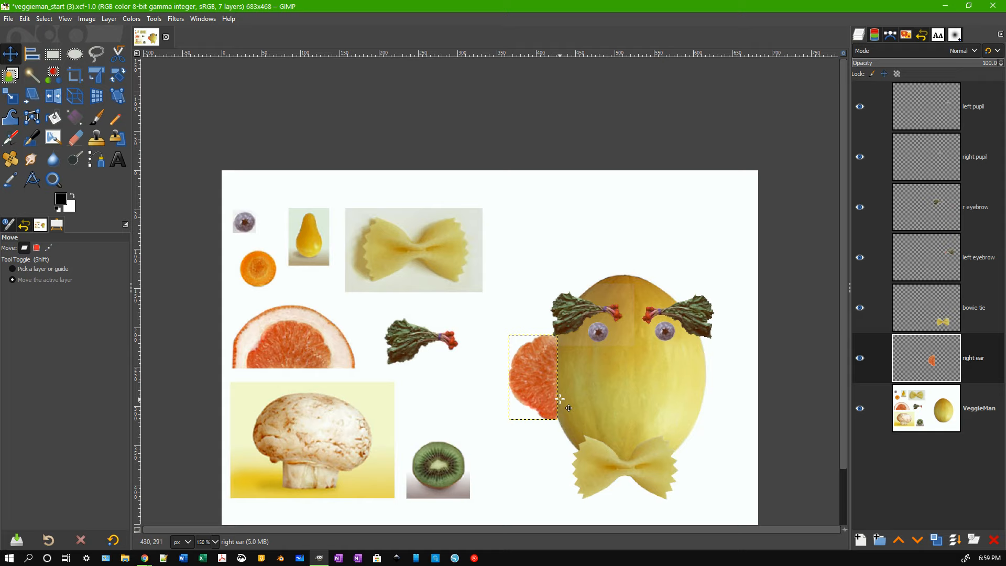
Zoom to 400% on the ear-melon join, try an eraser stroke on the ear edge, and undo it.
scroll(560, 400, up, 2)
scroll(560, 399, up, 1)
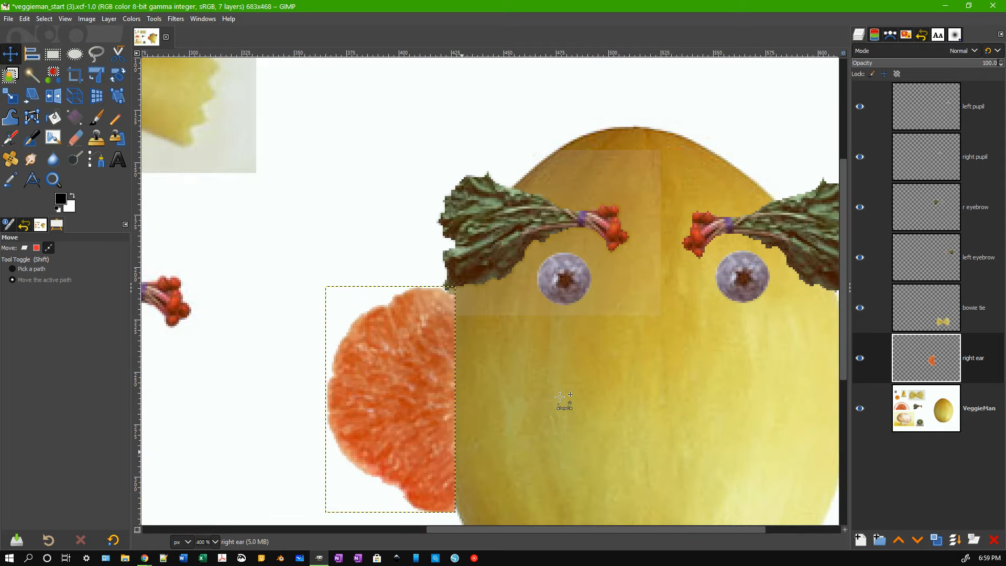
drag(842, 305, 842, 373)
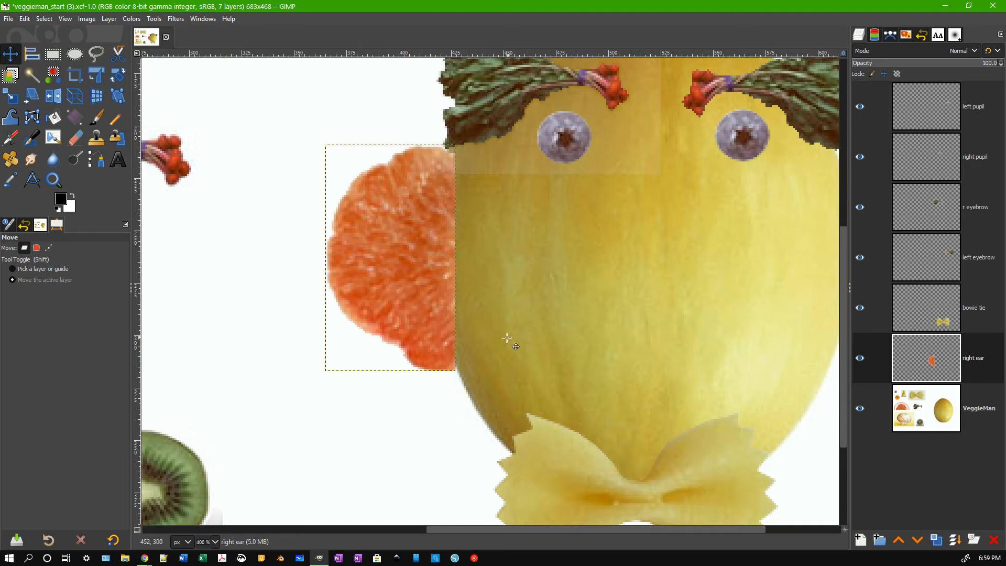
click(76, 142)
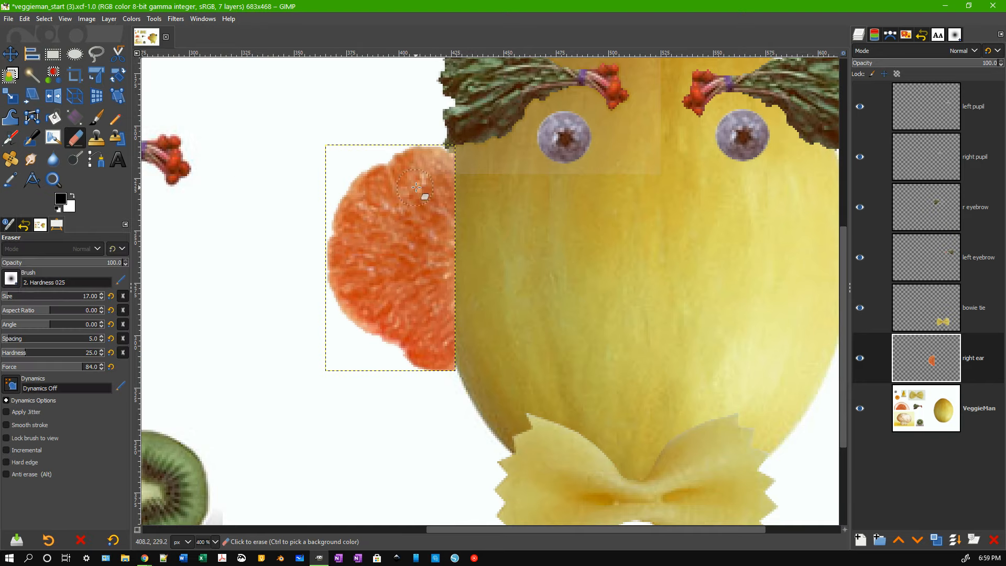
mouse_move(457, 177)
mouse_down()
mouse_move(443, 219)
mouse_move(460, 318)
mouse_up()
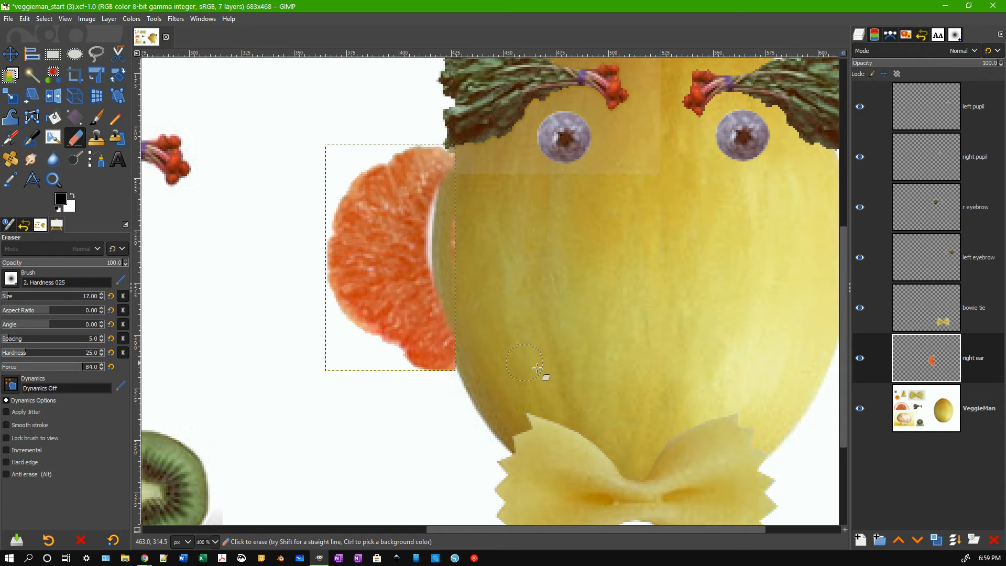
key(ctrl+z)
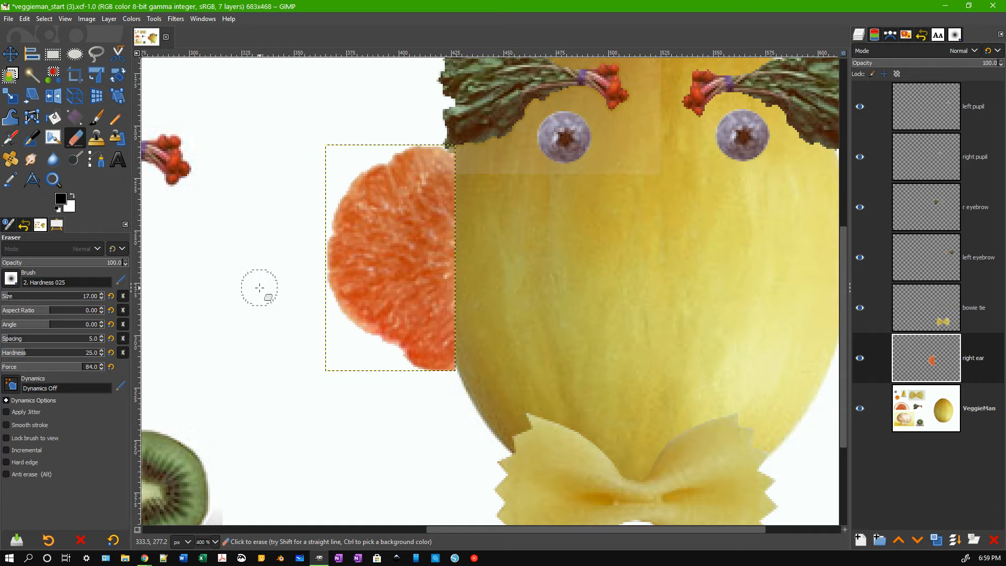
key(f)
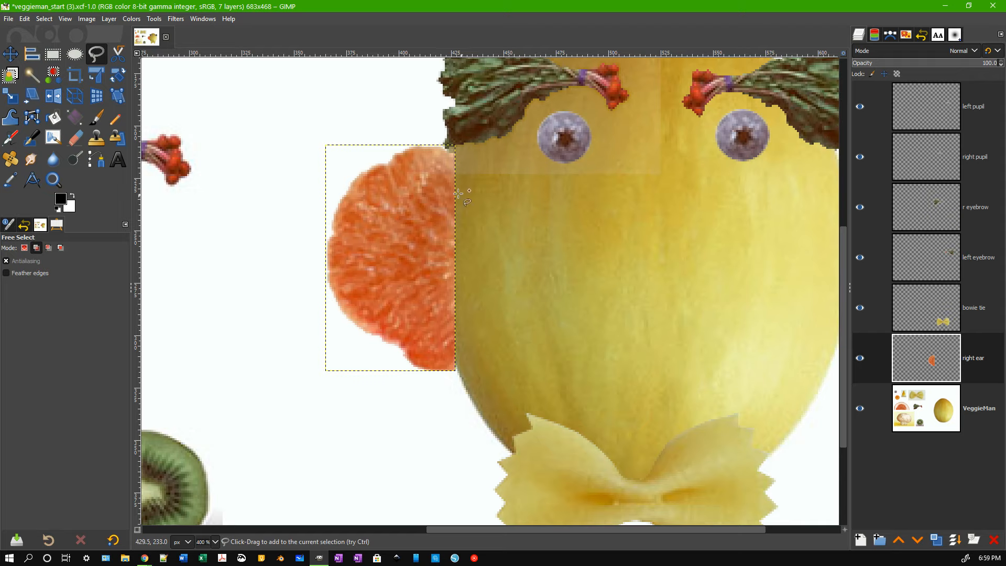
Outline the right ear's strip overlapping the melon's left edge with a Free Select polygon.
click(449, 159)
click(445, 216)
click(444, 298)
click(447, 331)
click(459, 374)
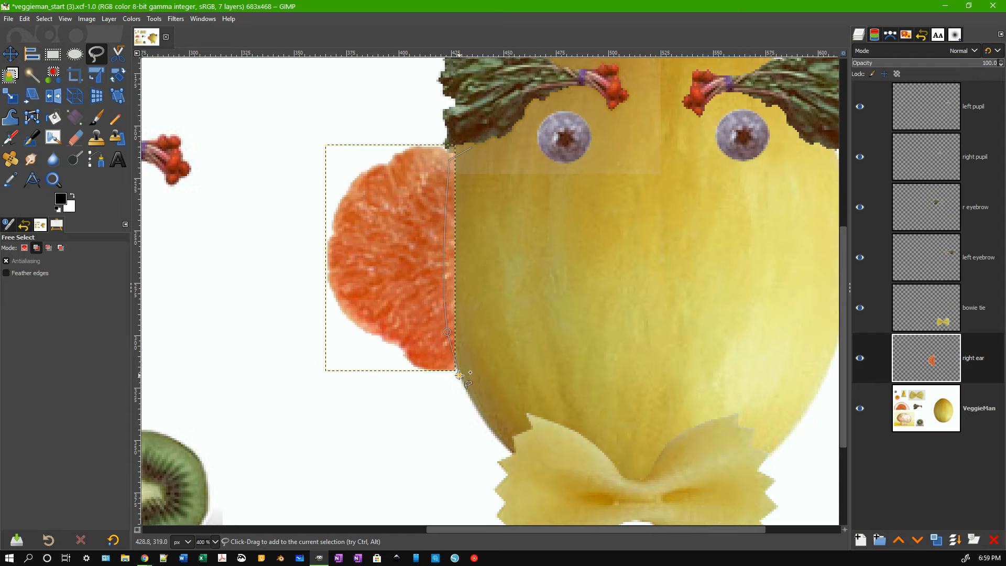
click(471, 147)
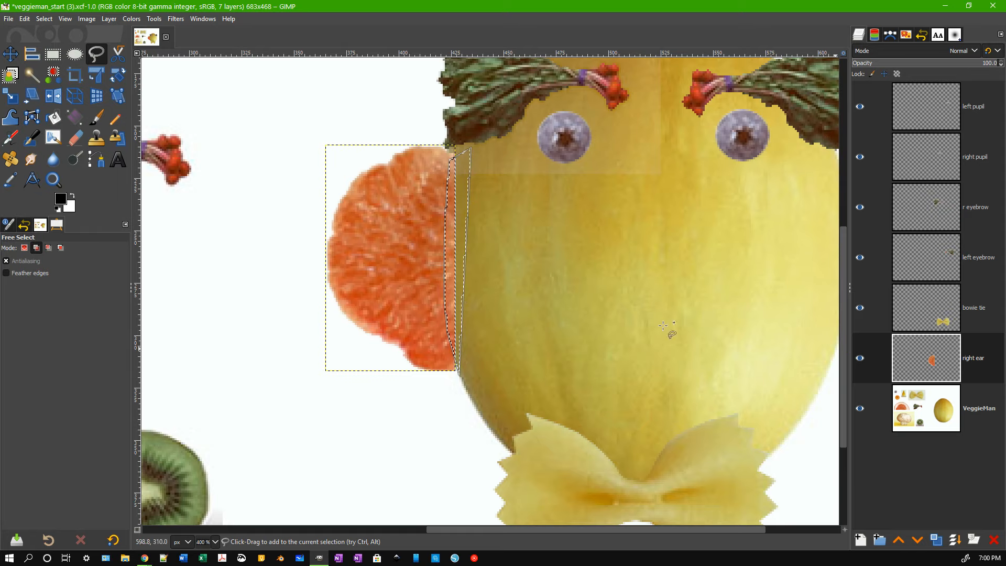
Hide and reshow the VeggieMan layer to check the strip, adjust its top, then clear it.
click(860, 408)
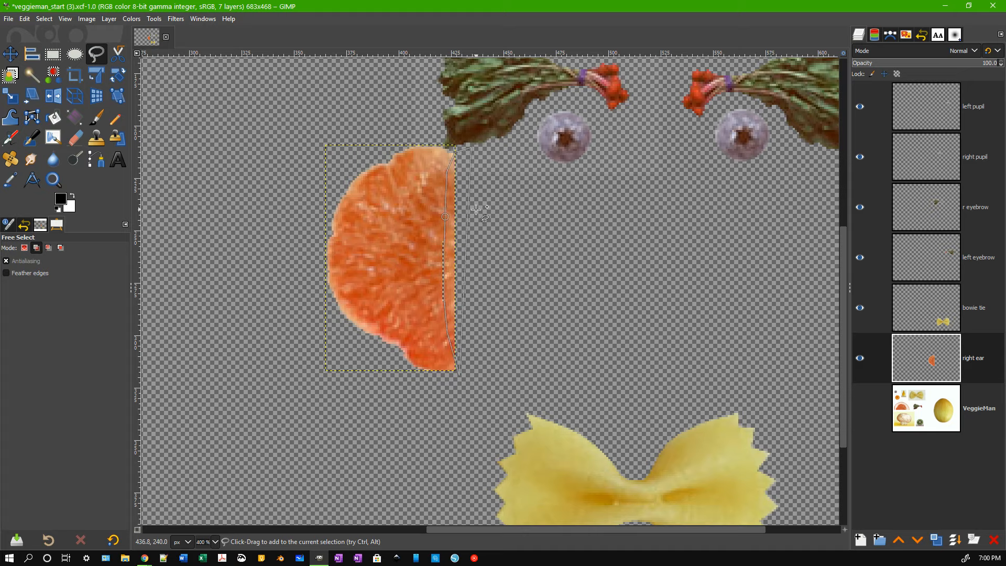
click(860, 409)
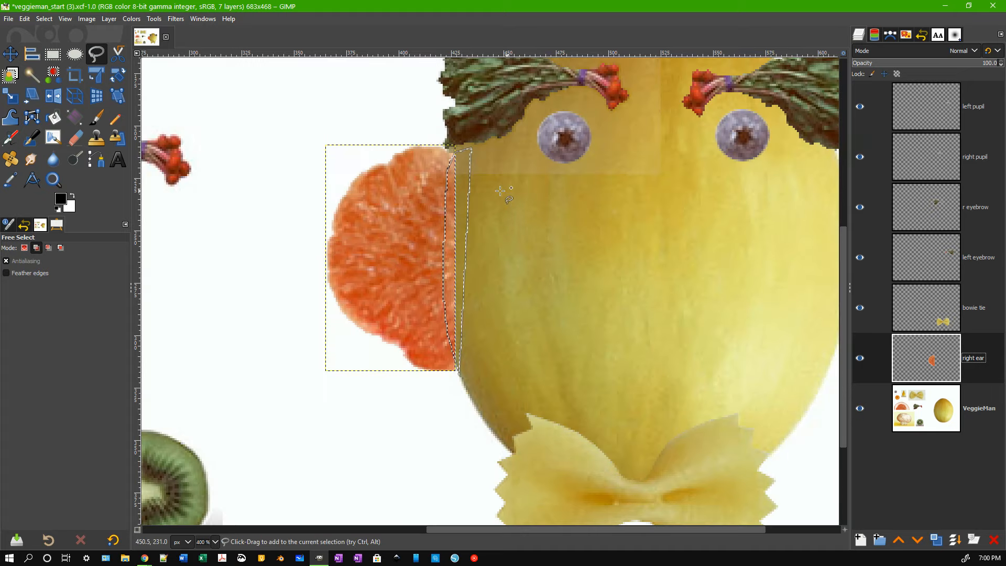
drag(455, 151, 453, 151)
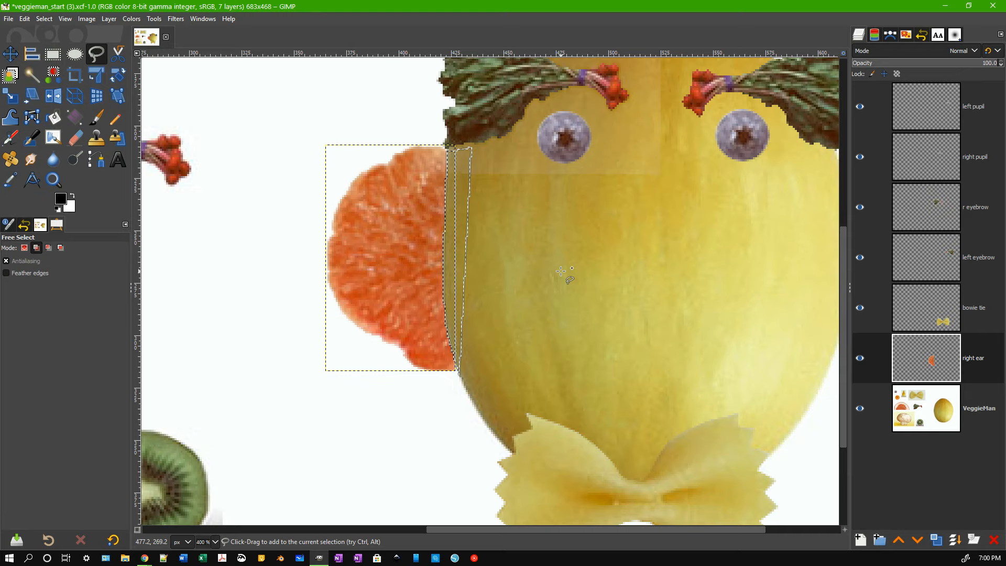
click(561, 271)
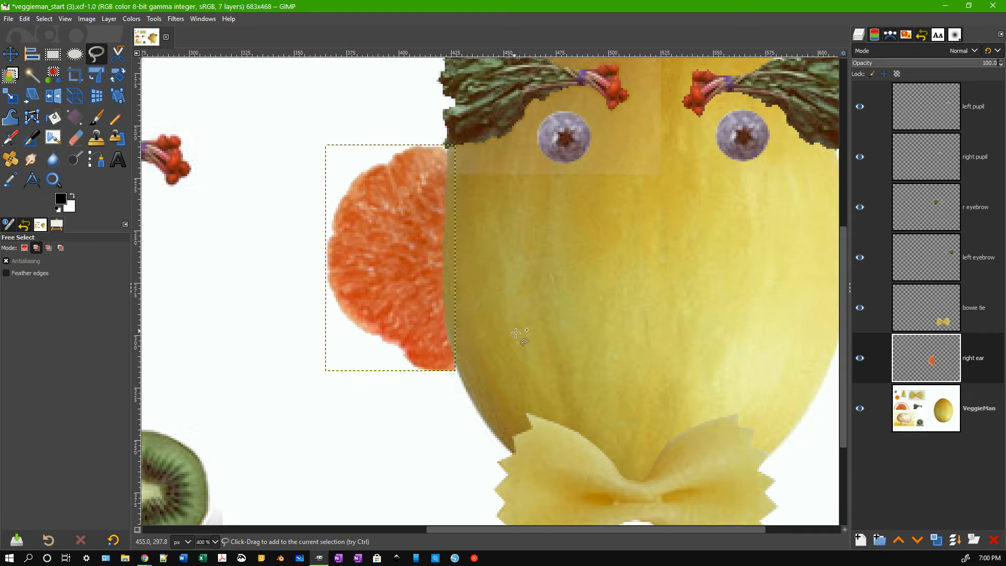
Duplicate the right ear layer and rename the copy 'left ear'.
right_click(976, 364)
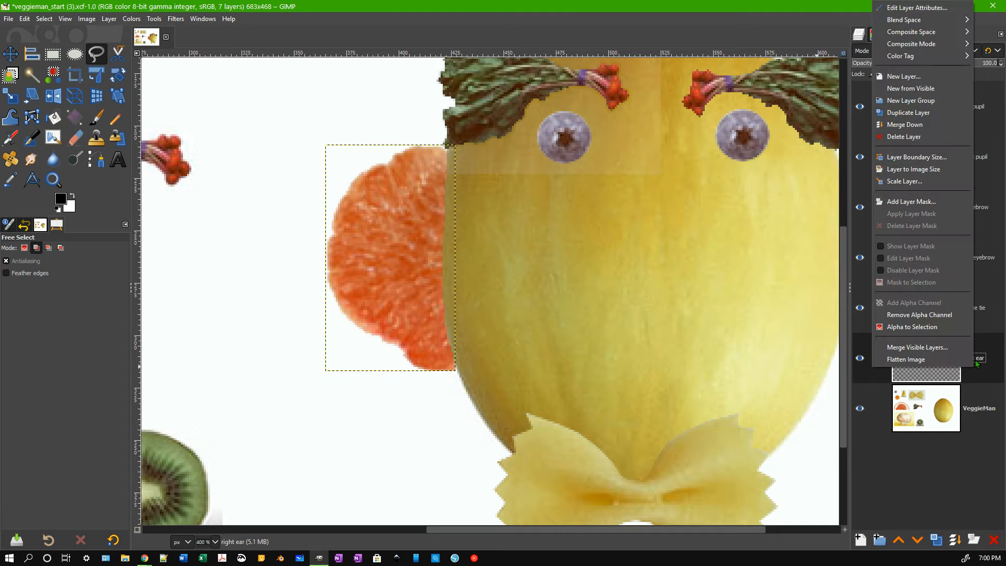
click(913, 113)
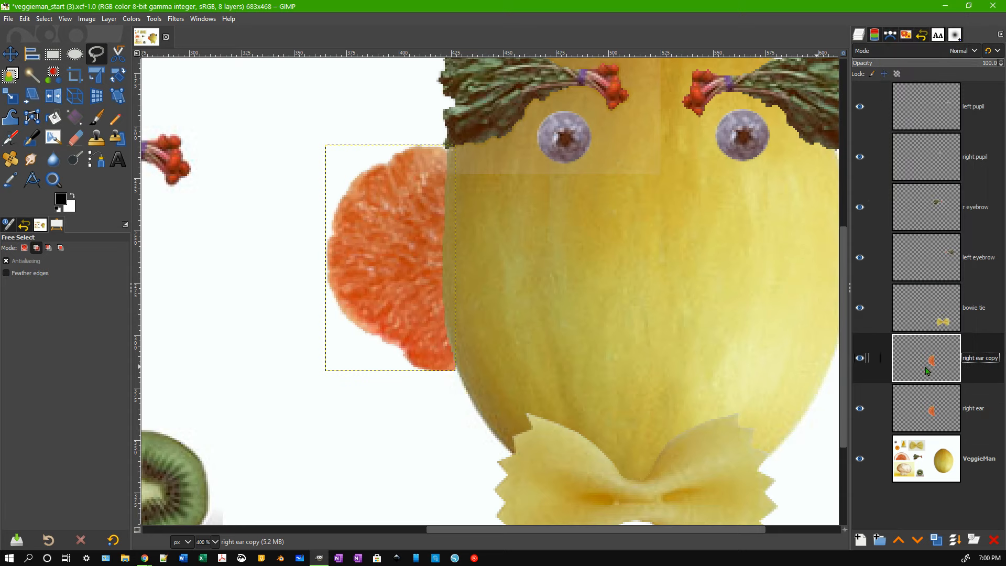
double_click(983, 361)
text(left ear)
key(Return)
Move the left ear copy over to the melon's right side.
key(1)
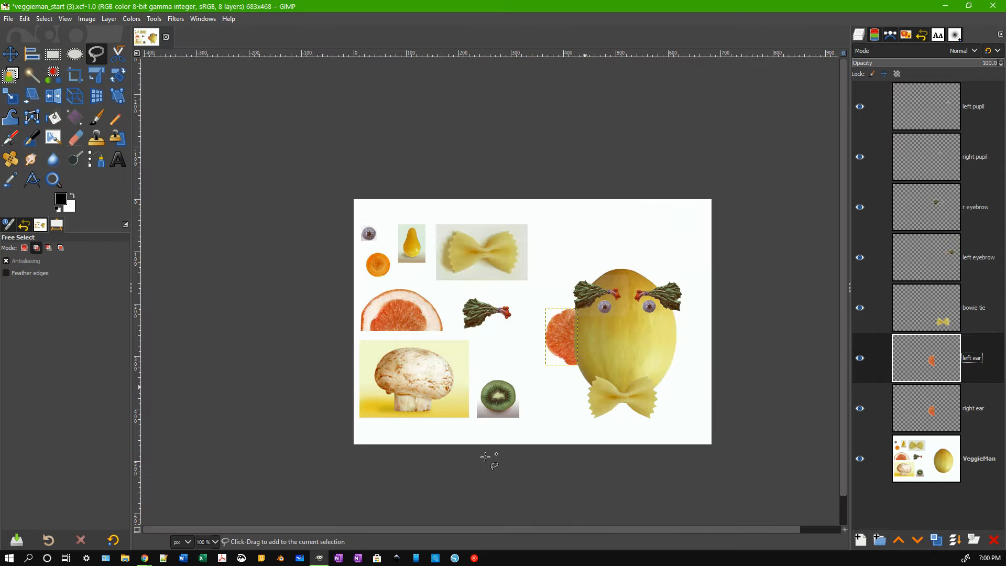
drag(847, 533, 528, 347)
ctrl+scroll(509, 317, up, 3)
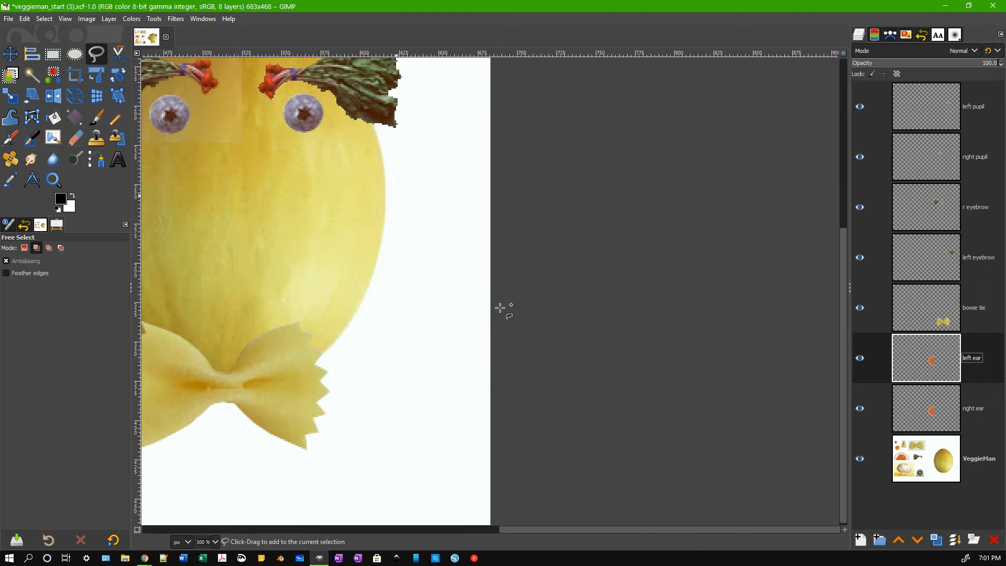
ctrl+scroll(490, 322, down, 1)
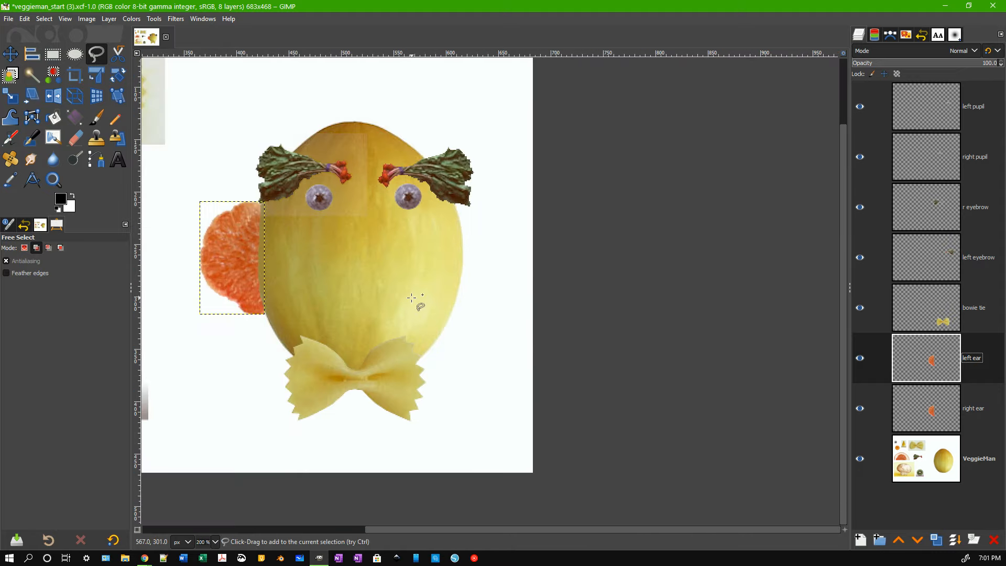
key(m)
drag(234, 262, 436, 271)
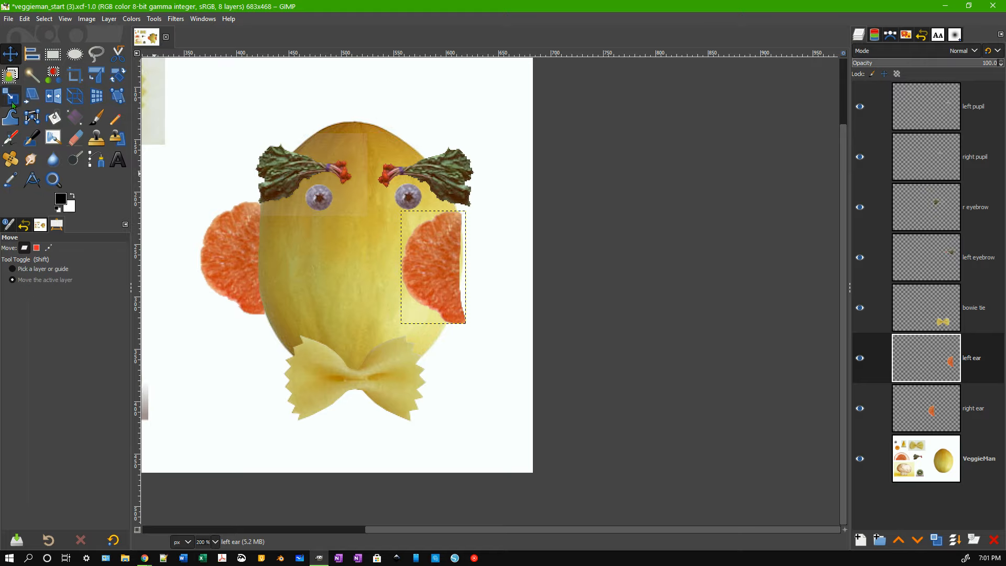
Flip the left ear horizontally and nudge it outward from the melon's right edge.
click(58, 101)
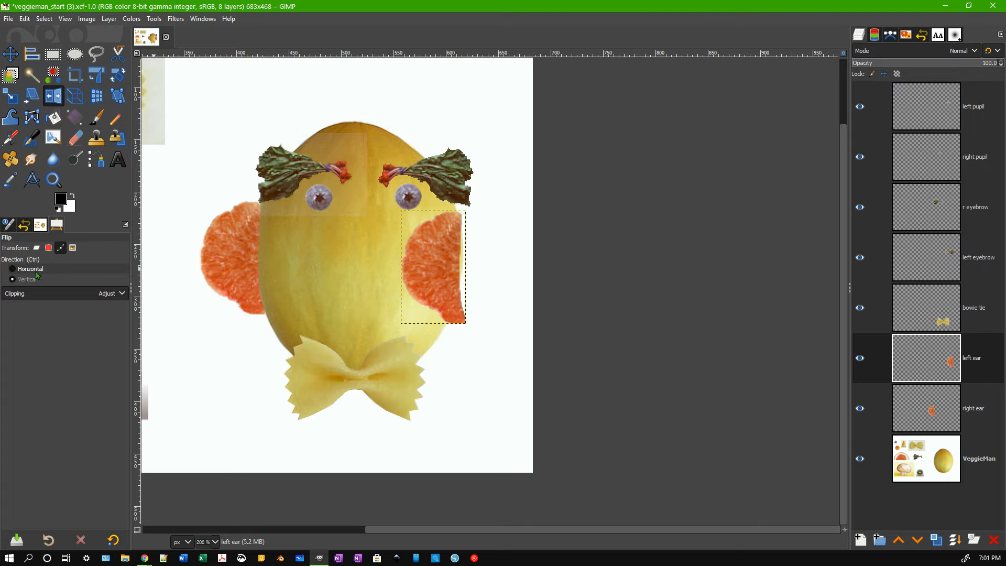
key(ctrl)
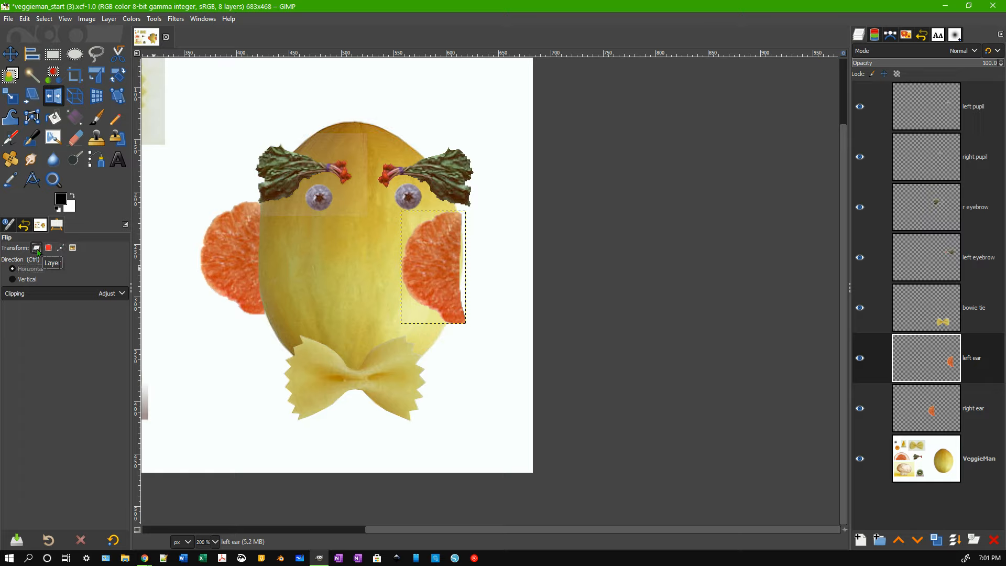
click(430, 263)
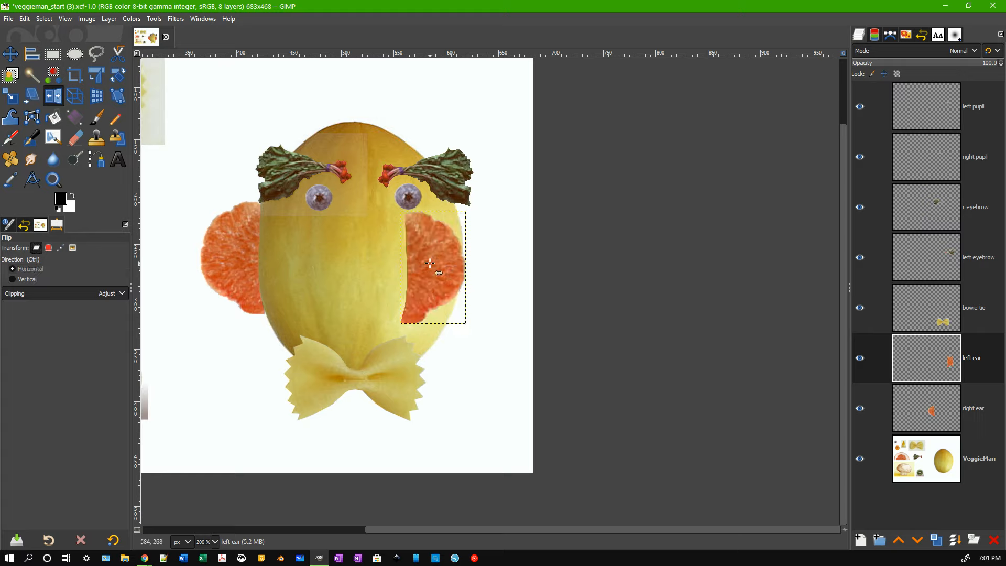
key(m)
drag(429, 263, 480, 256)
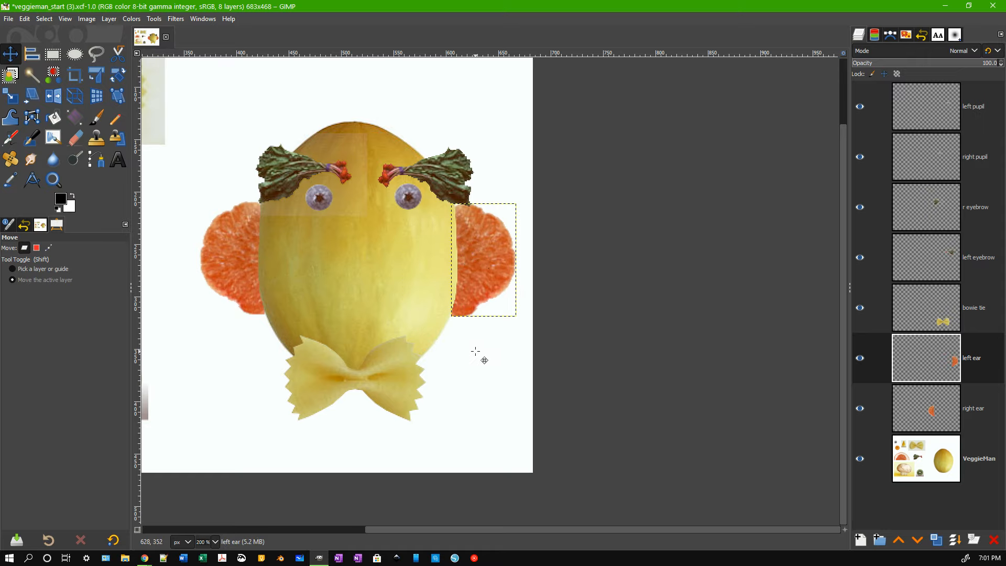